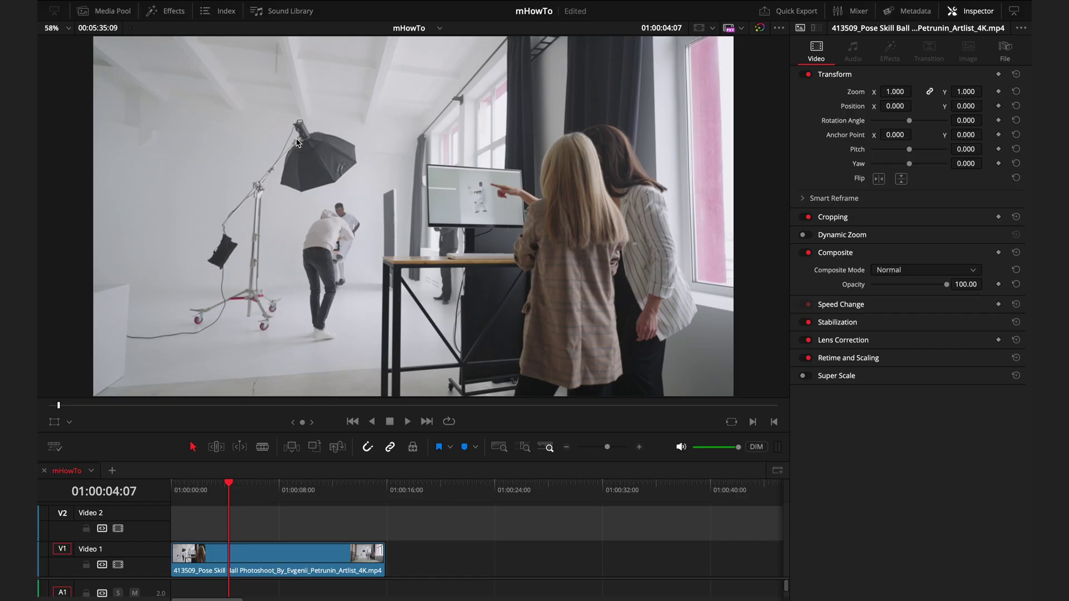
Search the Effects library for 'mHowTo' and filter the Toolbox to its Titles.
{"action": "left_click", "coordinate": [165, 11]}
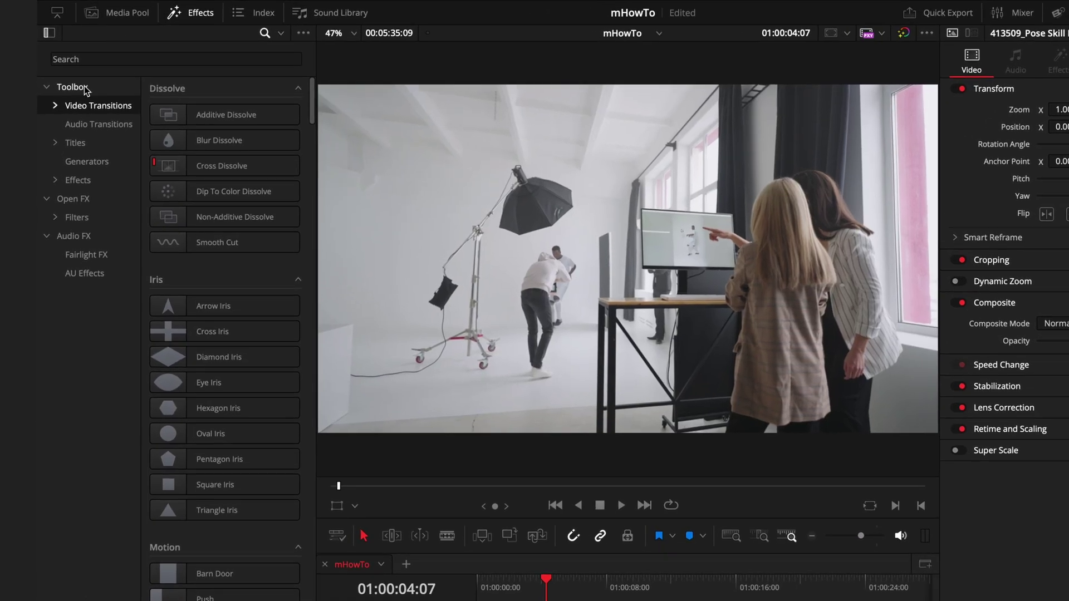
{"action": "left_click", "coordinate": [86, 89]}
{"action": "left_click", "coordinate": [92, 58]}
{"action": "type", "text": "mH"}
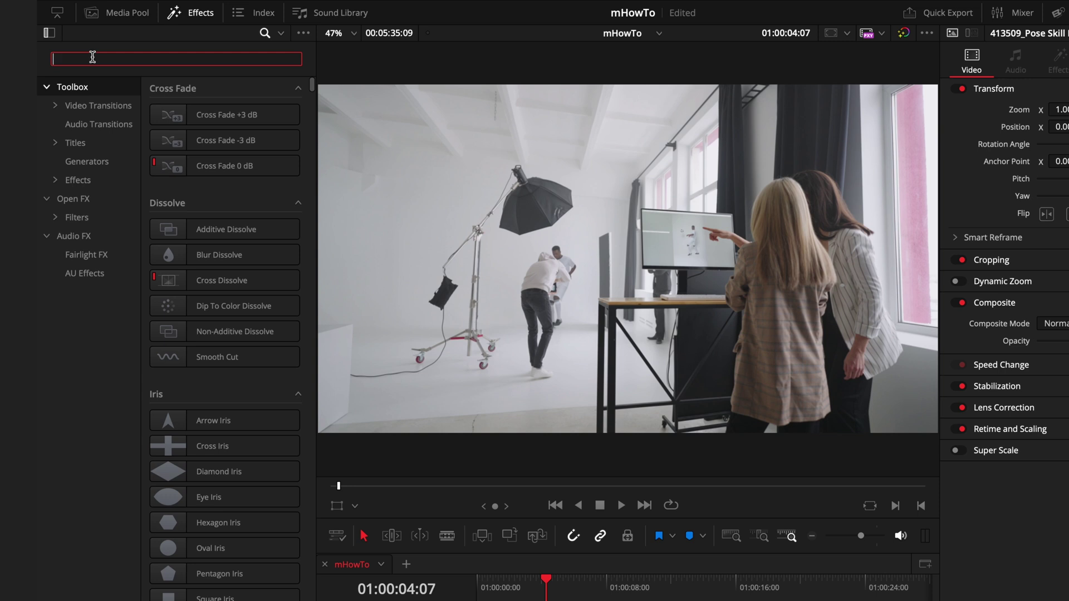
{"action": "type", "text": "owTo"}
{"action": "left_click_drag", "start_coordinate": [313, 109], "coordinate": [311, 162]}
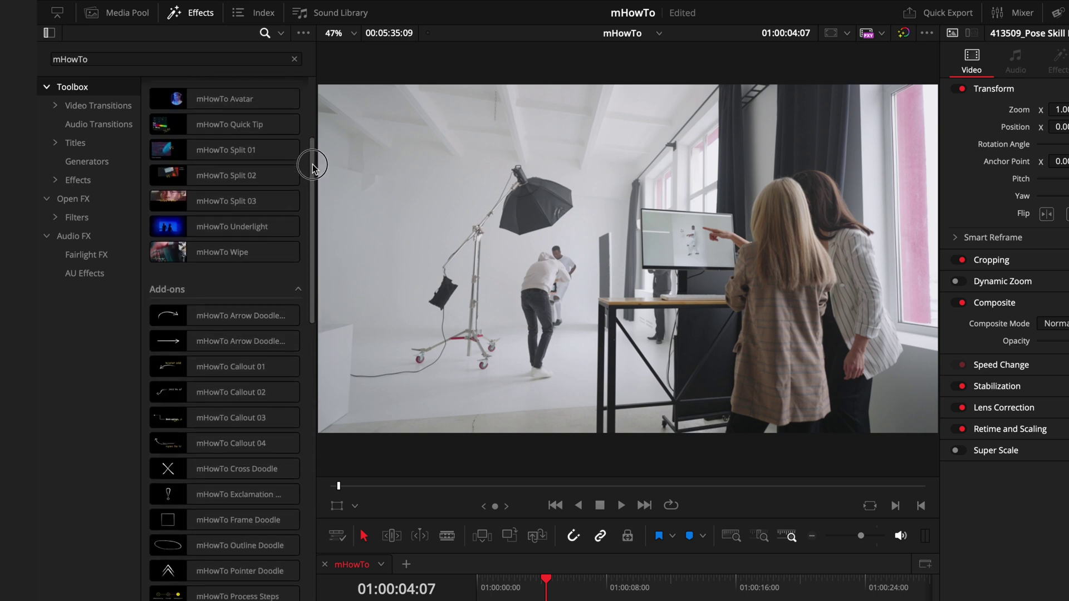
{"action": "left_click", "coordinate": [299, 89]}
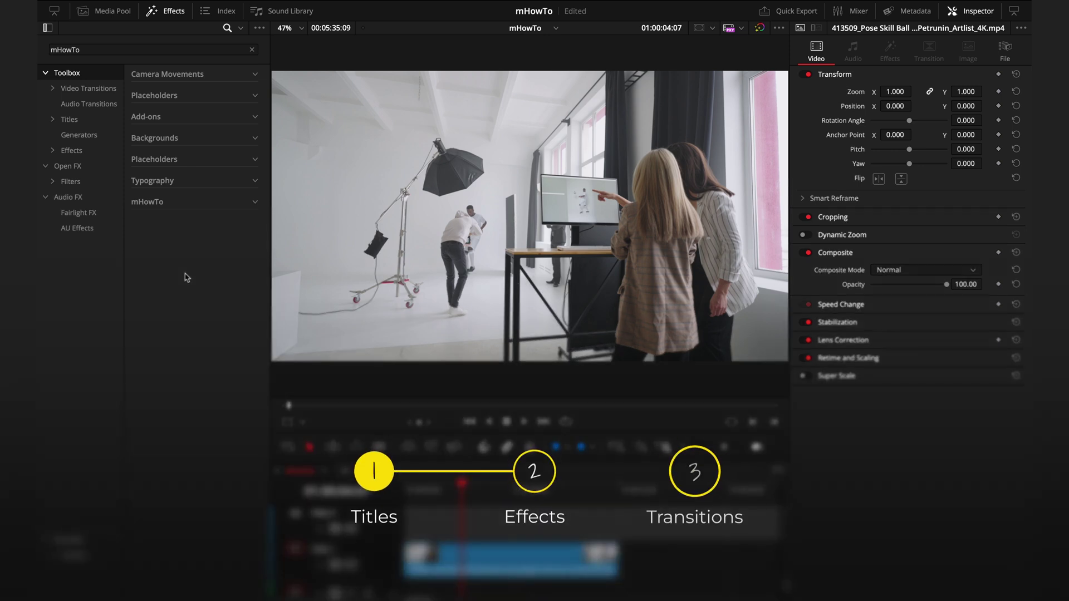
{"action": "left_click", "coordinate": [112, 119]}
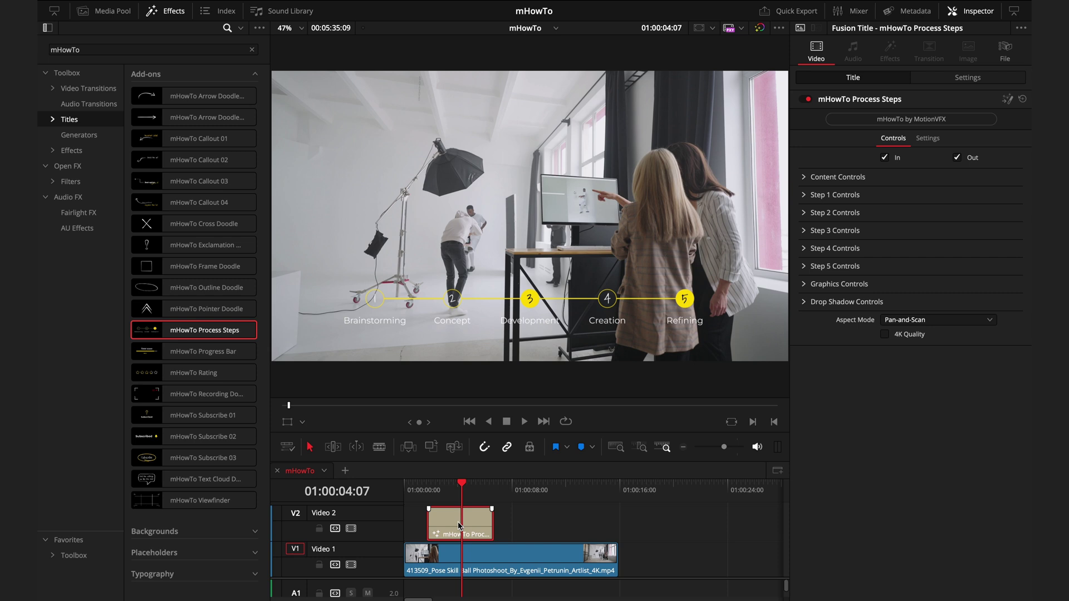
Enable 4K Quality for the Process Steps title and extend its clip on Video 2.
{"action": "left_click", "coordinate": [464, 497]}
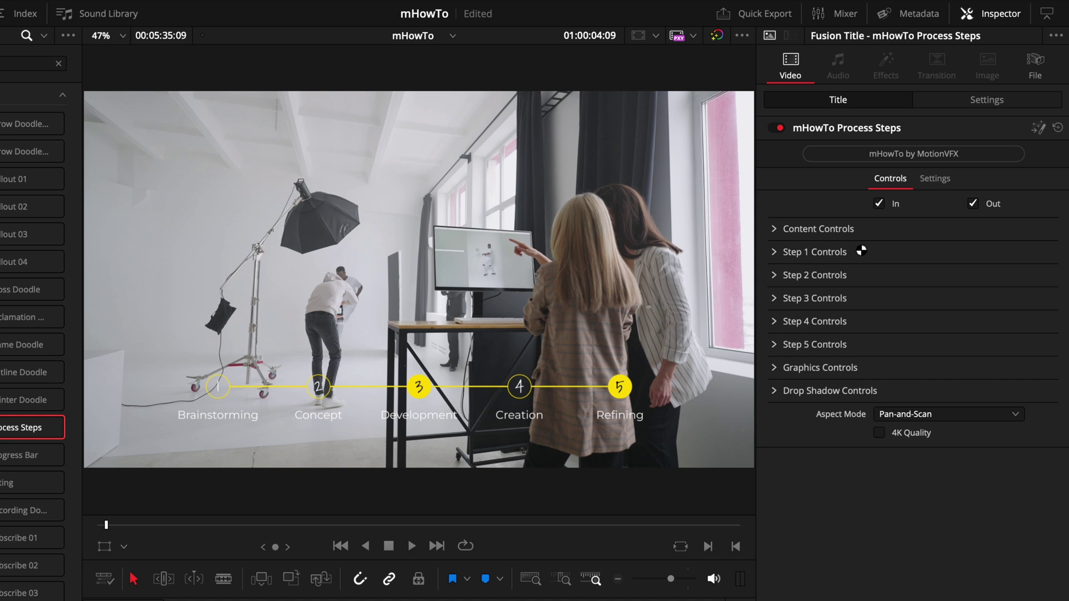
{"action": "left_click", "coordinate": [902, 437]}
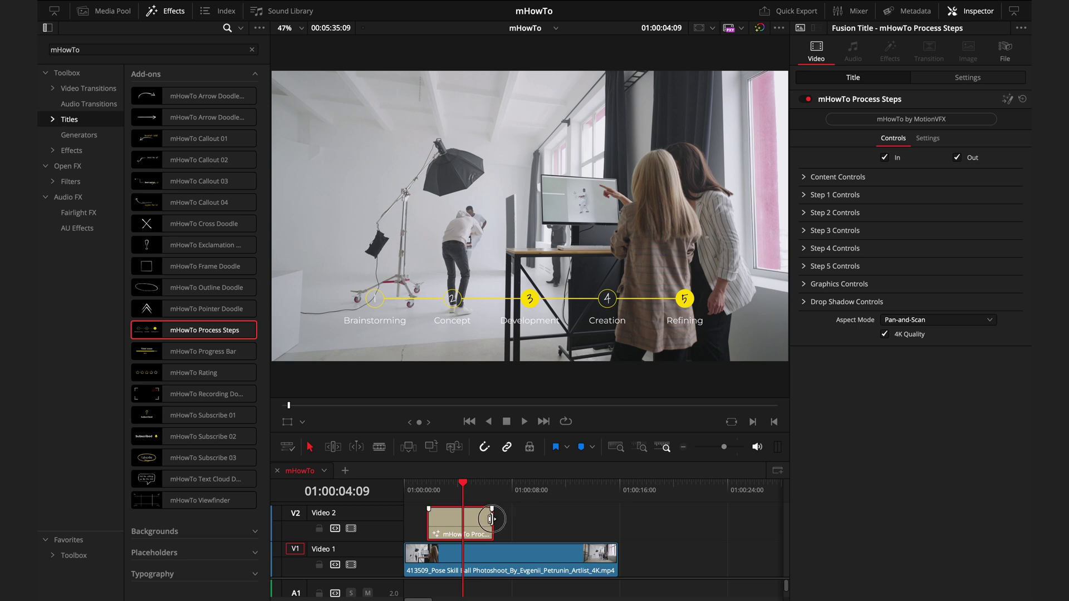
{"action": "left_click_drag", "start_coordinate": [492, 518], "coordinate": [569, 513]}
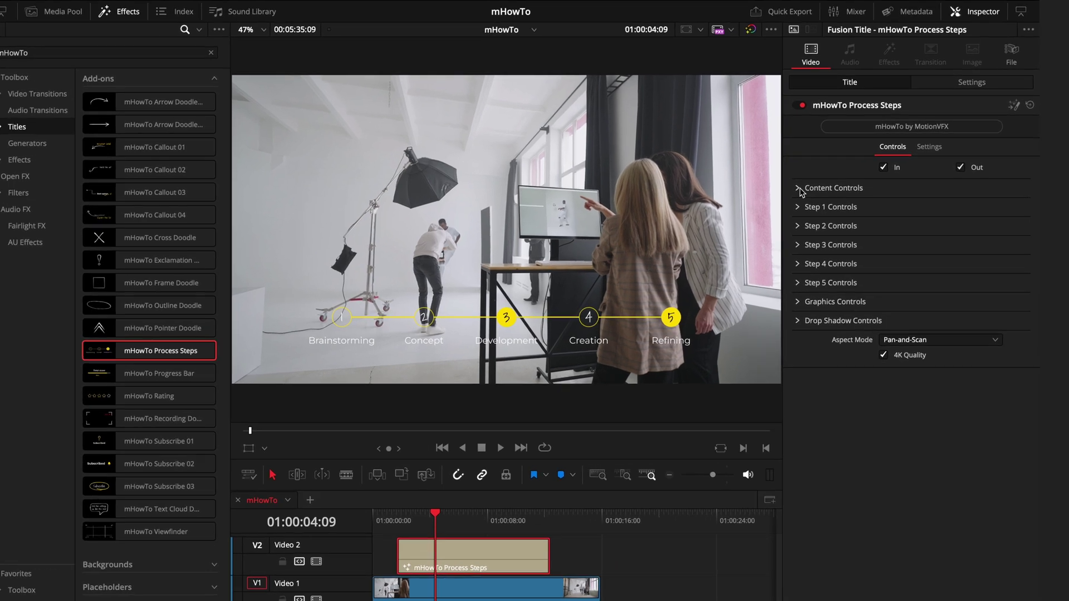
{"action": "left_click", "coordinate": [804, 177]}
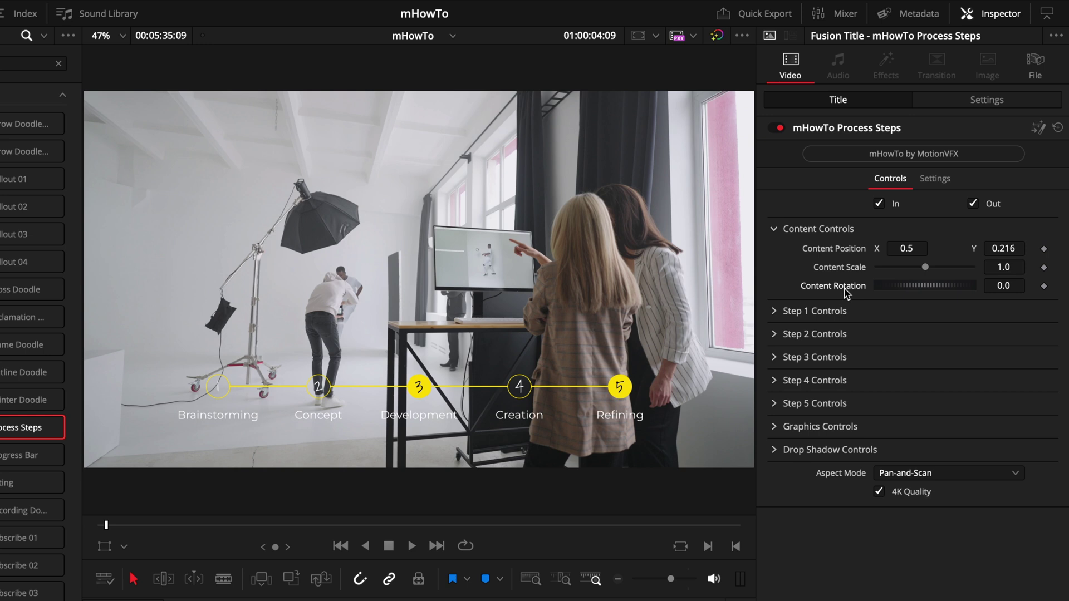
Collapse Content Controls and show the Process Steps title's Graphics Controls.
{"action": "left_click", "coordinate": [775, 229]}
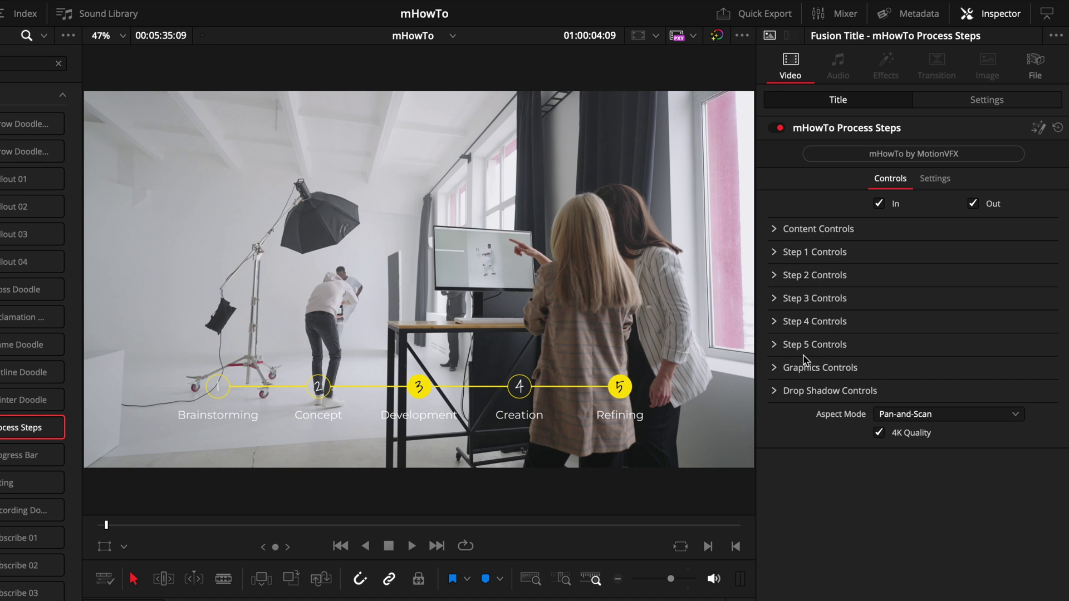
{"action": "left_click", "coordinate": [774, 367]}
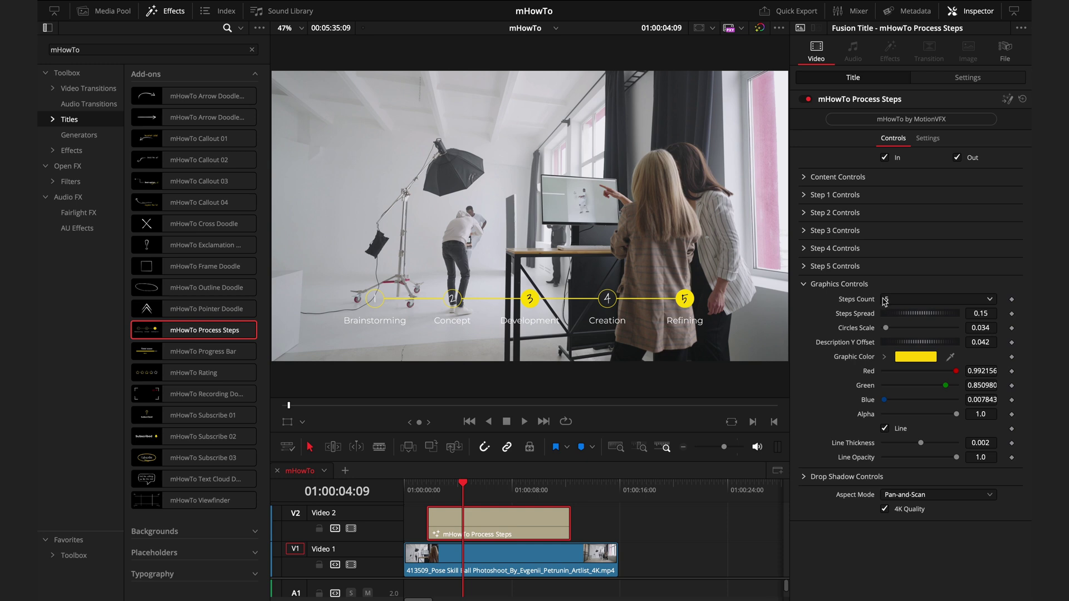
Set the Process Steps title's Steps Count to 3.
{"action": "left_click", "coordinate": [885, 302]}
{"action": "left_click", "coordinate": [902, 328]}
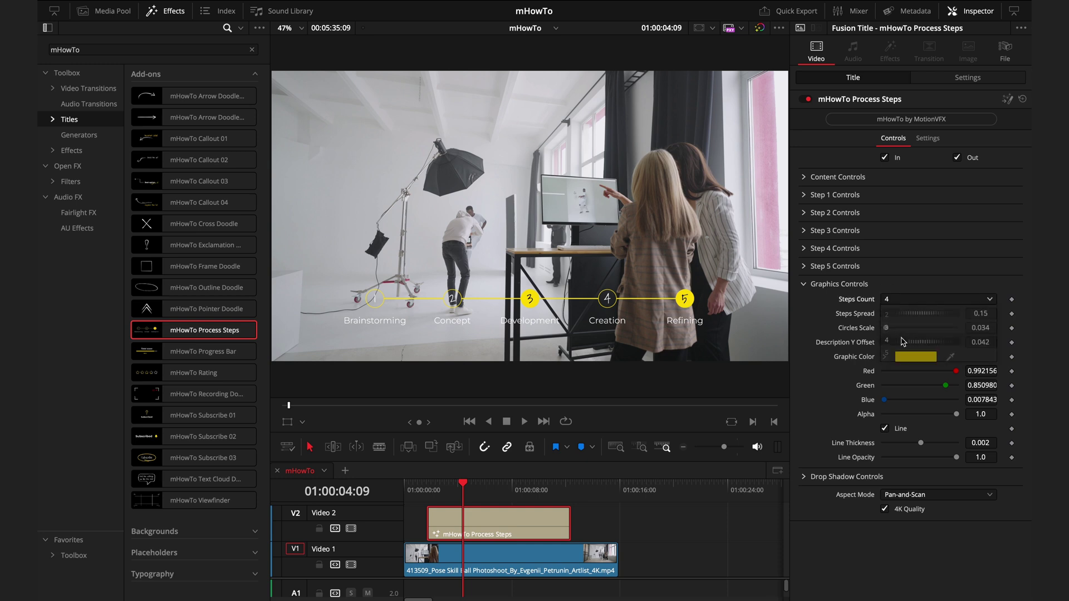
{"action": "left_click", "coordinate": [902, 304]}
{"action": "left_click", "coordinate": [902, 326]}
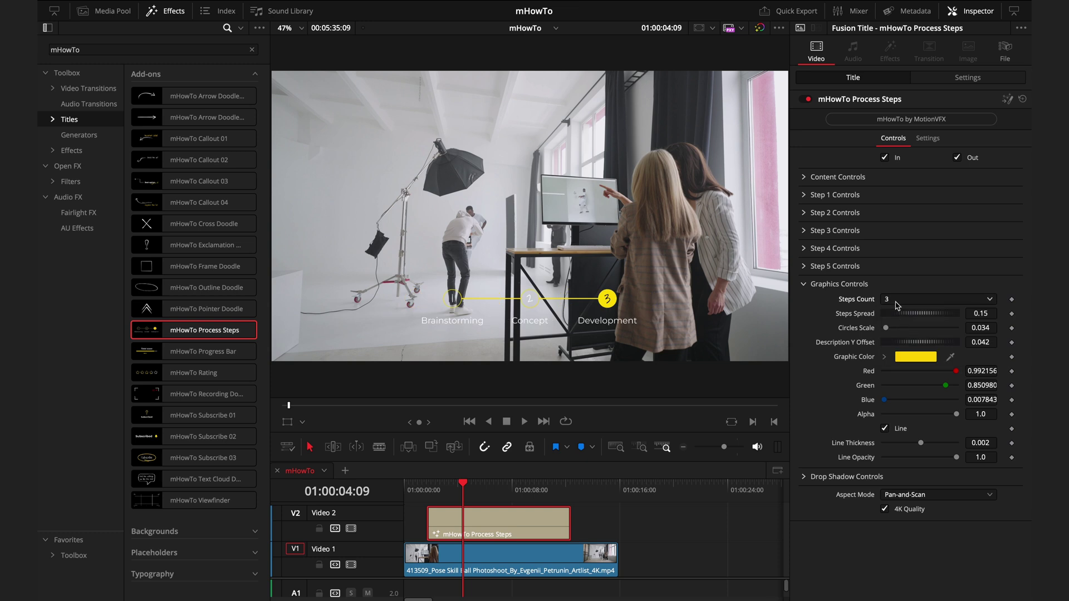
{"action": "left_click", "coordinate": [806, 195]}
{"action": "left_click", "coordinate": [805, 195]}
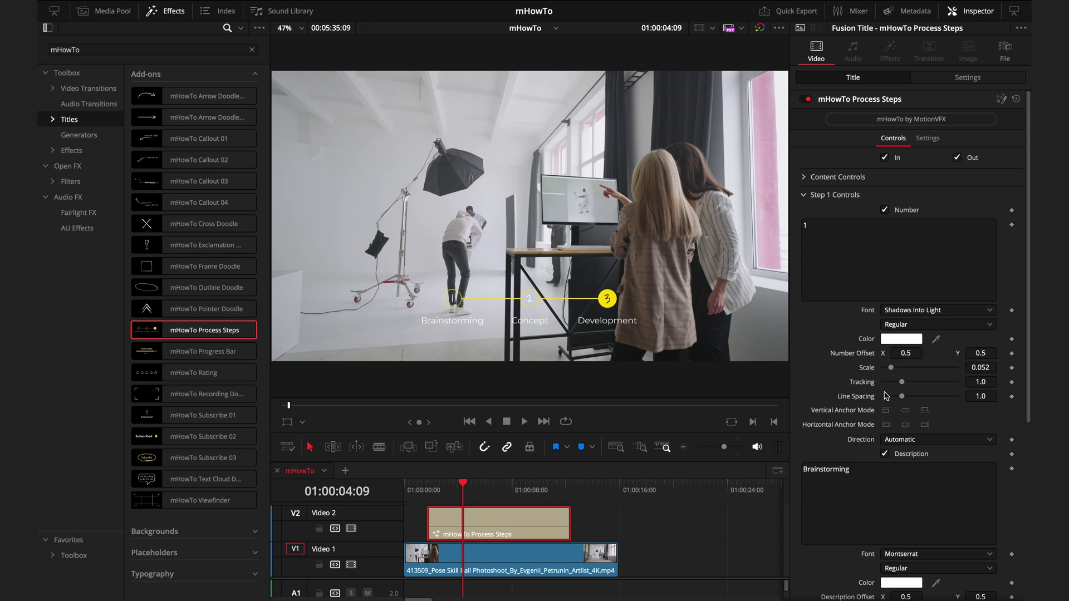
Rename the three step descriptions to Titles, Effects and Transitions.
{"action": "left_click", "coordinate": [845, 455]}
{"action": "key", "text": "BackSpace"}
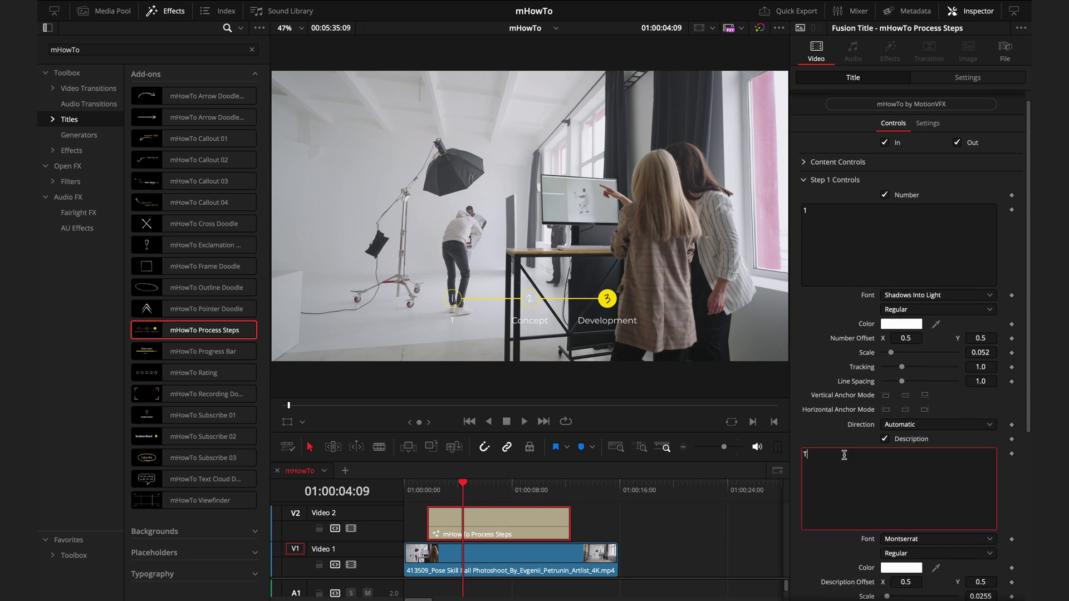
{"action": "type", "text": "Titles"}
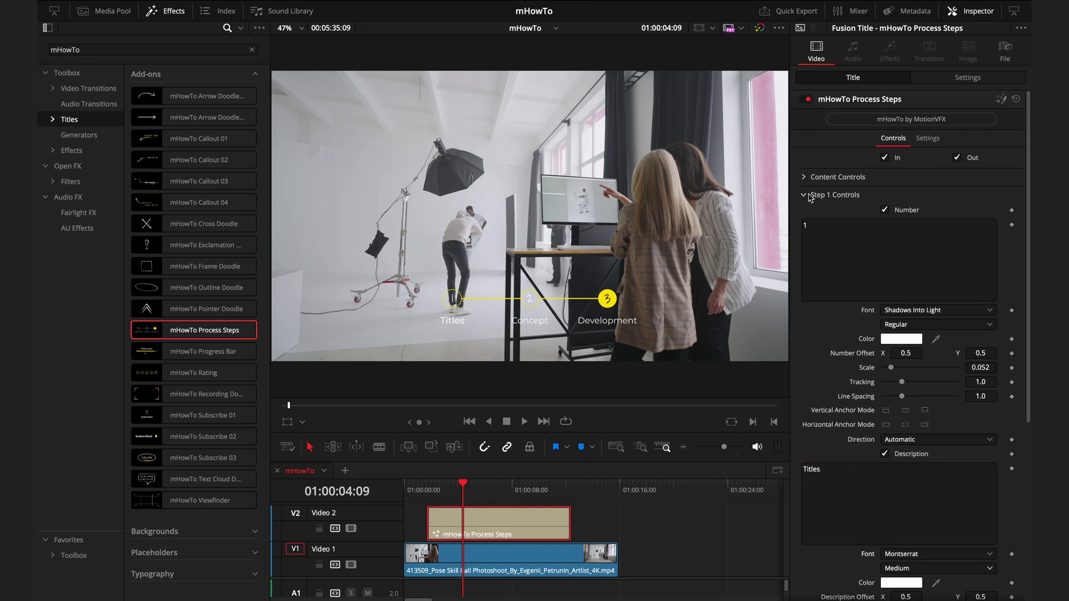
{"action": "left_click", "coordinate": [811, 195]}
{"action": "left_click", "coordinate": [823, 214]}
{"action": "left_click", "coordinate": [840, 248]}
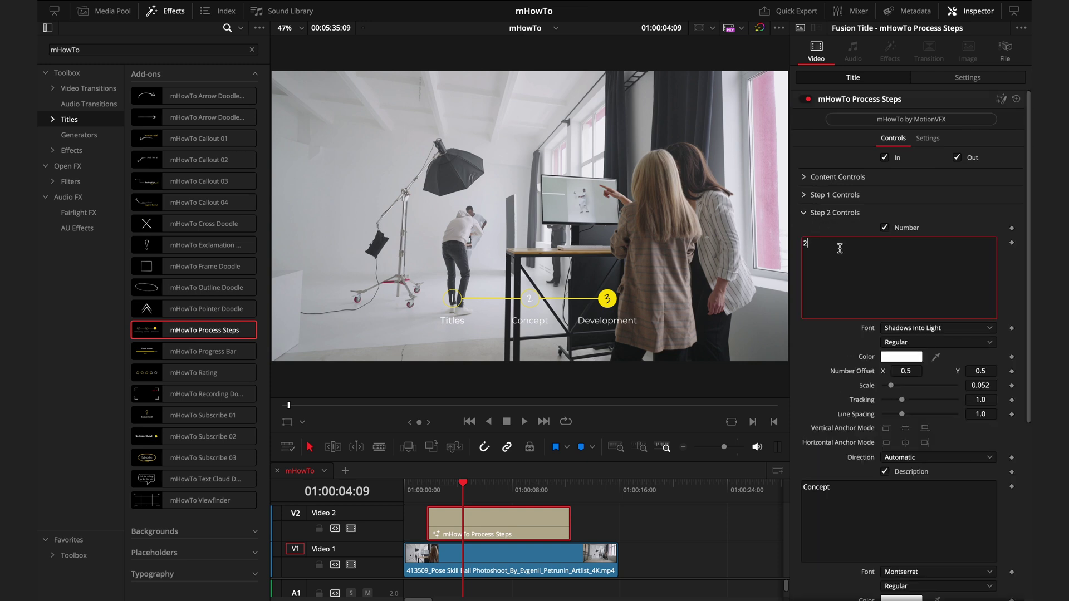
{"action": "double_click", "coordinate": [810, 488]}
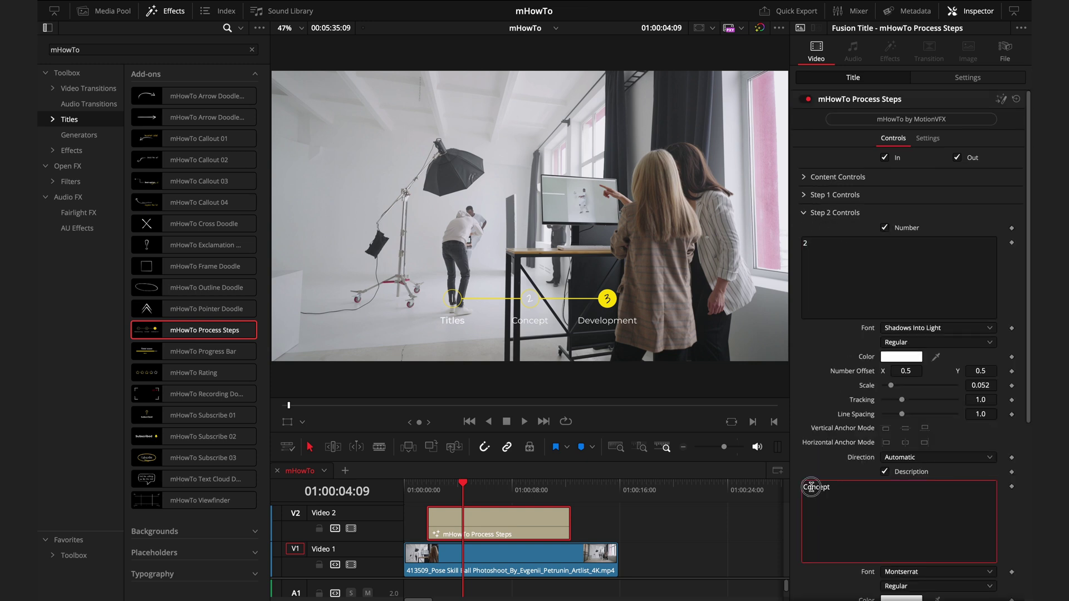
{"action": "type", "text": "Effects"}
{"action": "left_click", "coordinate": [805, 213]}
{"action": "left_click", "coordinate": [805, 230]}
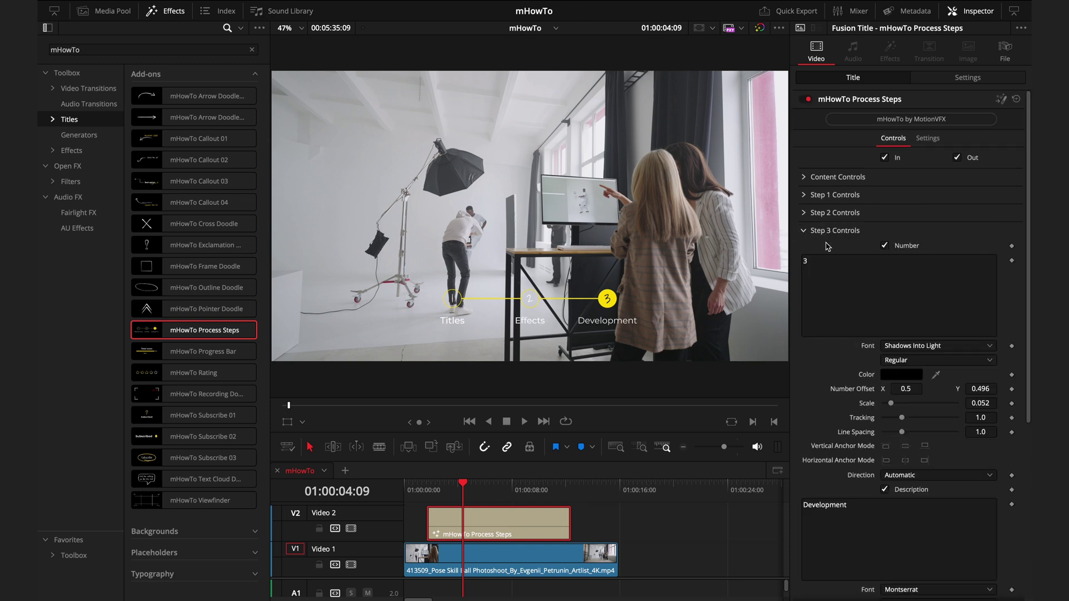
{"action": "double_click", "coordinate": [858, 508]}
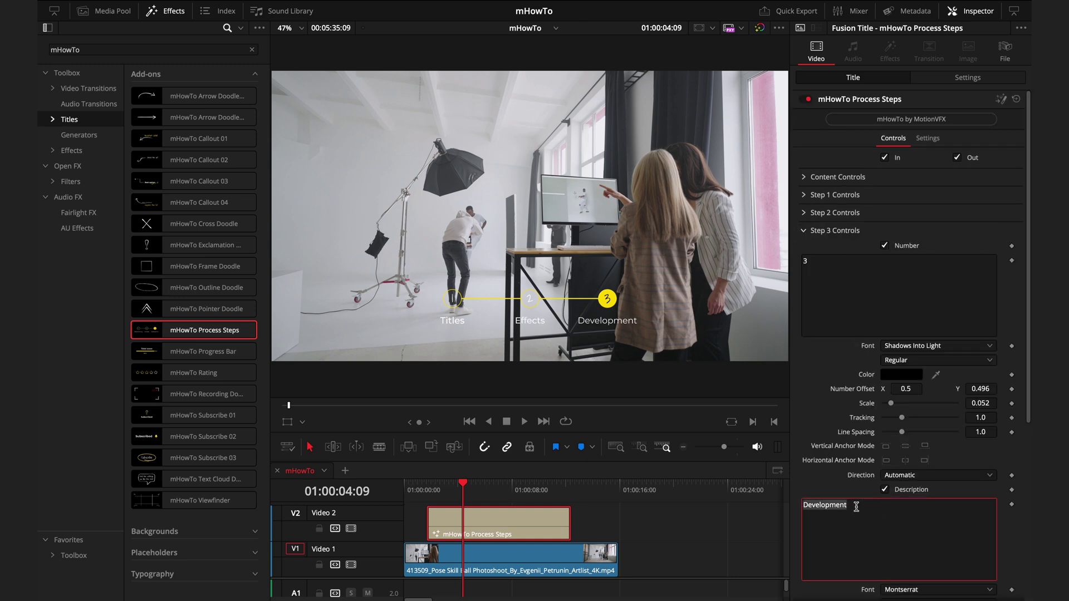
{"action": "type", "text": "Transitions"}
{"action": "left_click", "coordinate": [805, 231]}
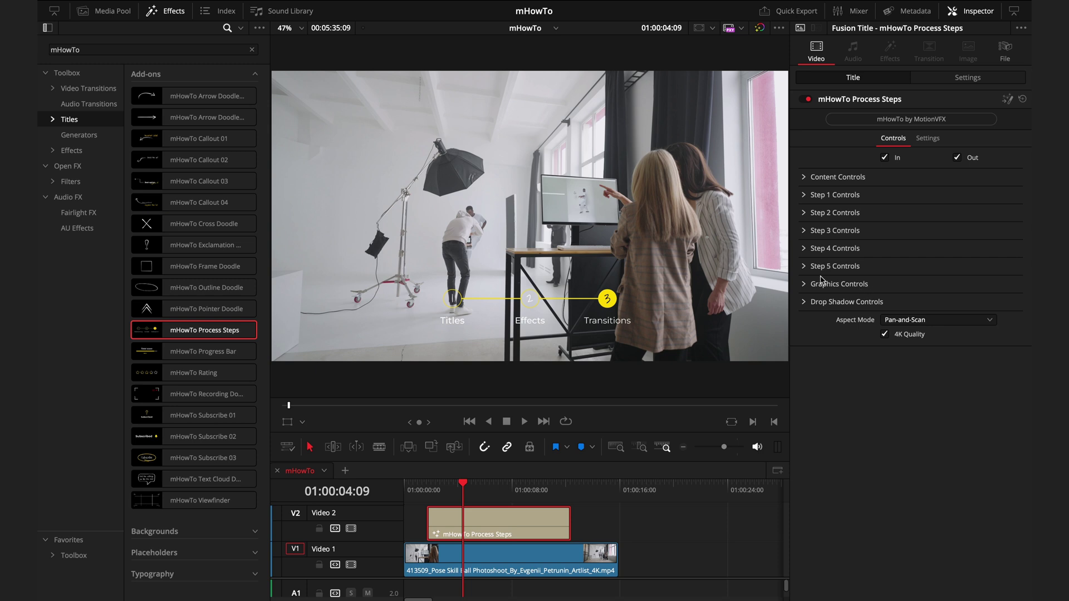
Fill step 1's circle with yellow and set its number colour to black.
{"action": "left_click", "coordinate": [806, 285]}
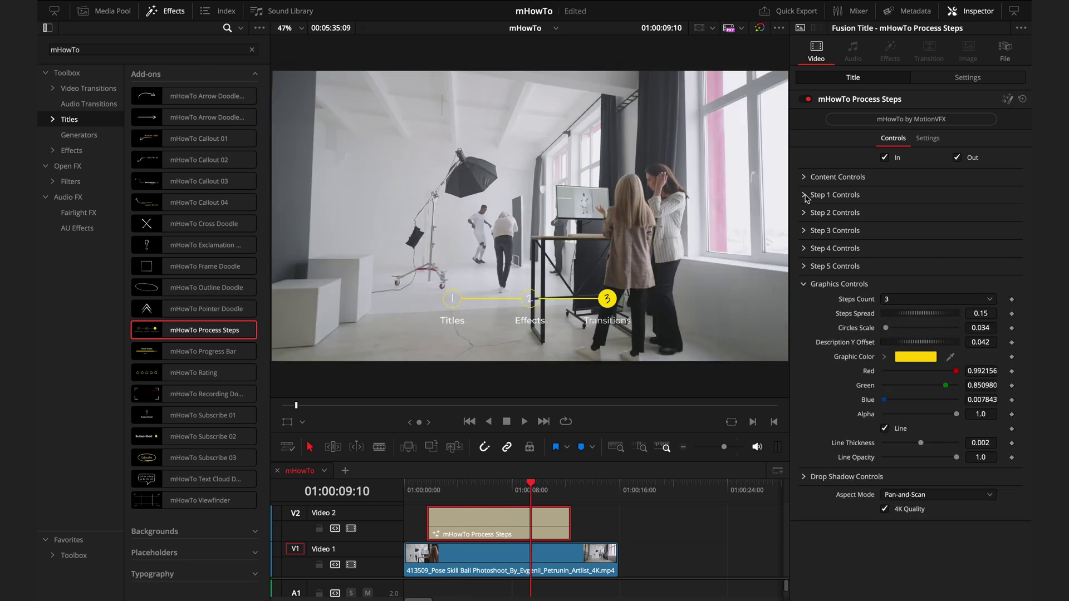
{"action": "left_click", "coordinate": [806, 195]}
{"action": "scroll", "coordinate": [820, 479], "scroll_direction": "down", "scroll_amount": 5}
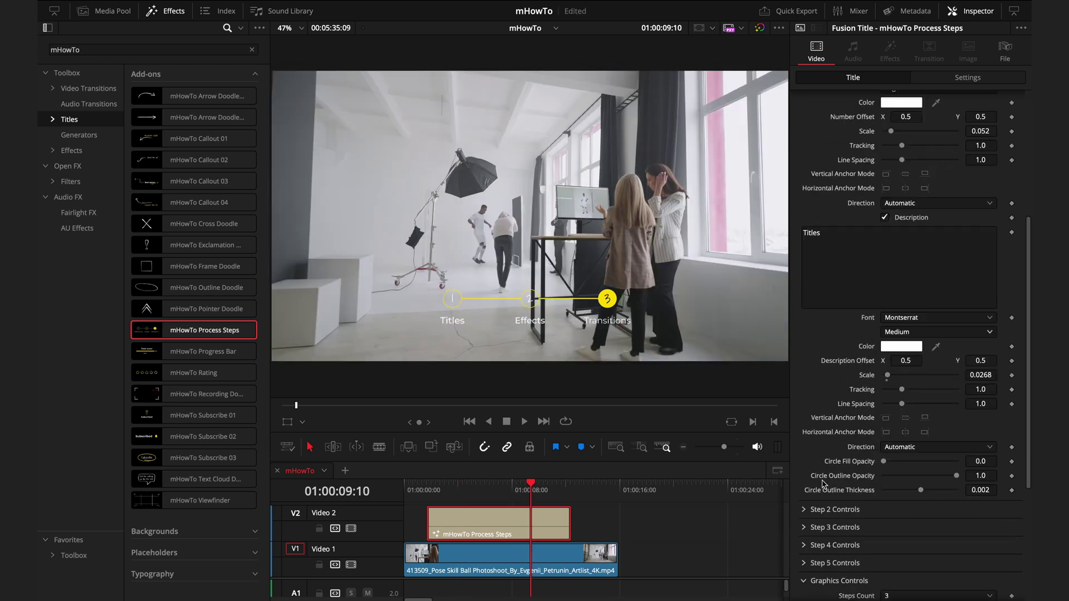
{"action": "scroll", "coordinate": [848, 496], "scroll_direction": "up", "scroll_amount": 5}
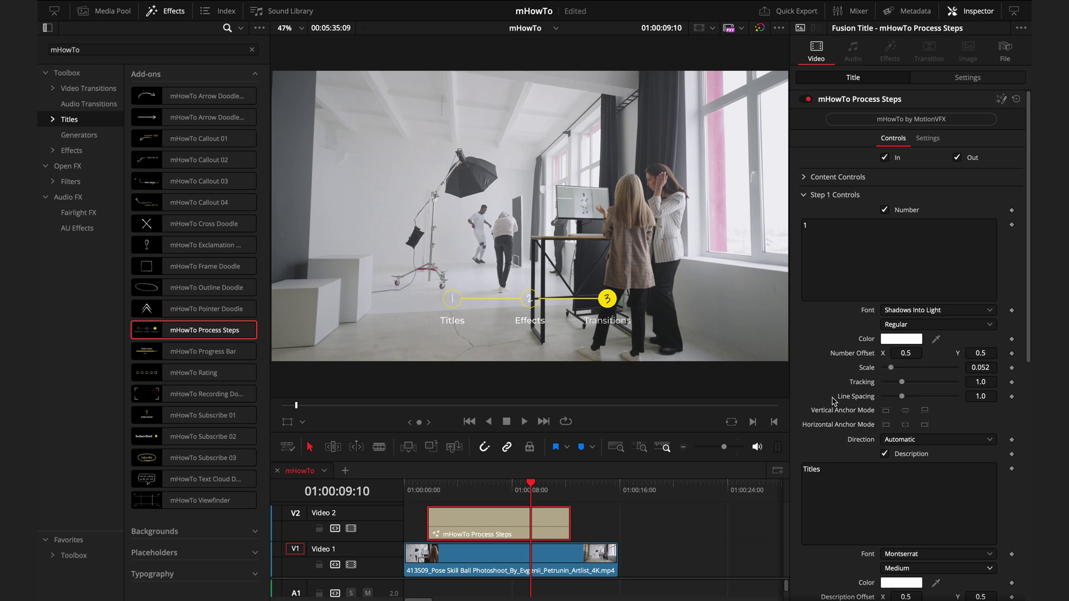
{"action": "scroll", "coordinate": [833, 399], "scroll_direction": "down", "scroll_amount": 4}
{"action": "scroll", "coordinate": [833, 401], "scroll_direction": "down", "scroll_amount": 1}
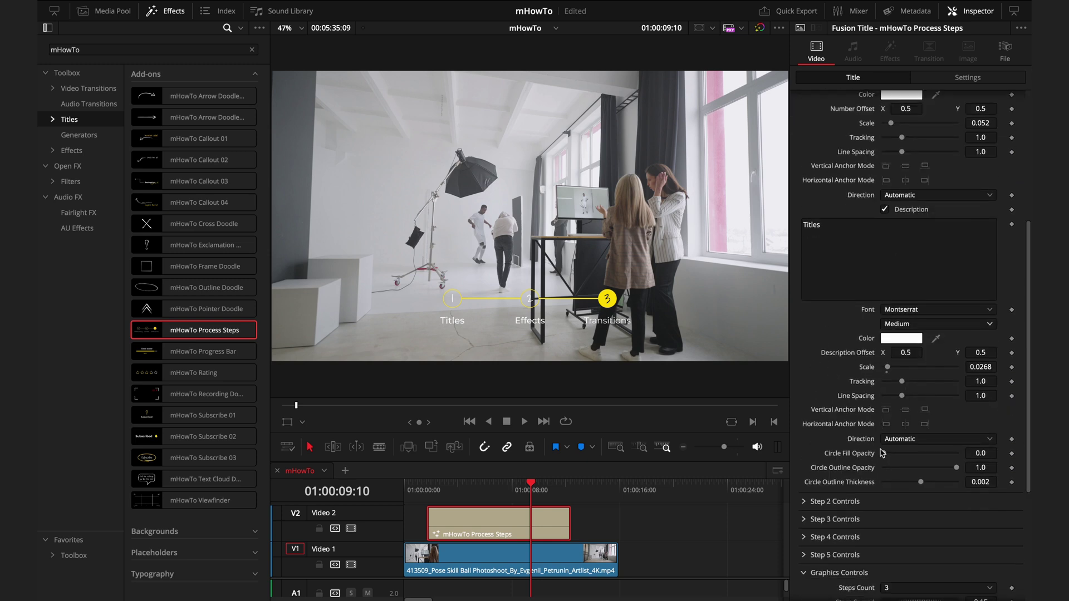
{"action": "left_click_drag", "start_coordinate": [884, 453], "coordinate": [957, 453]}
{"action": "scroll", "coordinate": [937, 462], "scroll_direction": "up", "scroll_amount": 5}
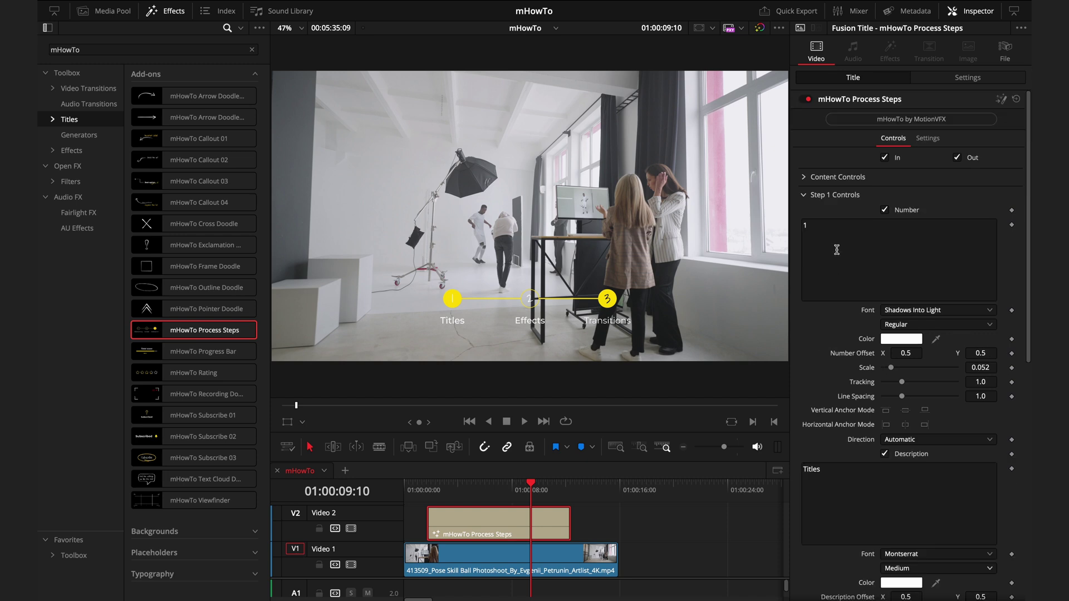
{"action": "left_click", "coordinate": [902, 339]}
{"action": "left_click", "coordinate": [824, 274]}
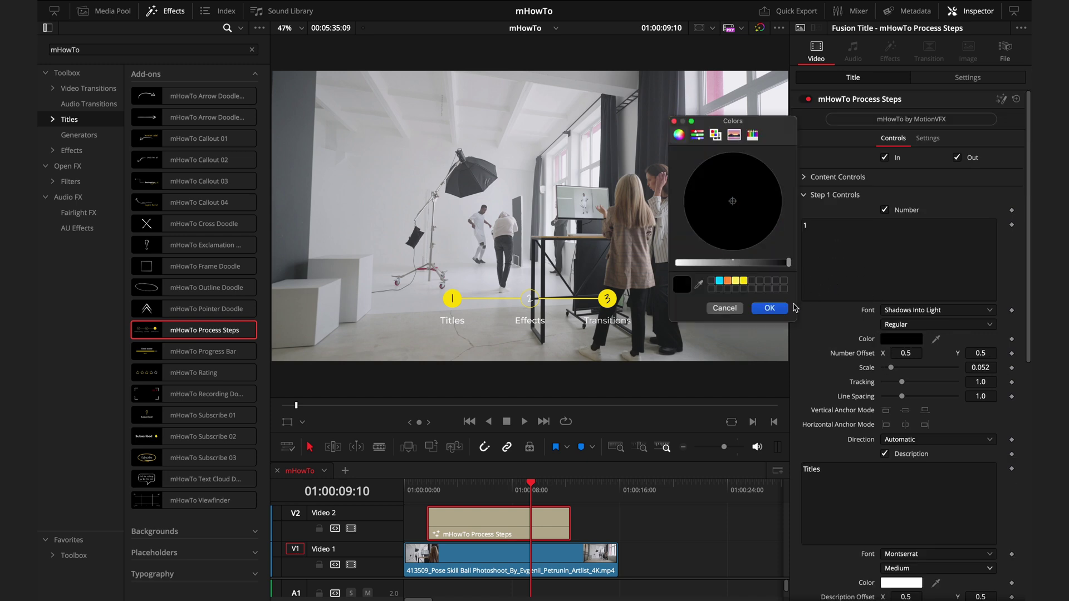
{"action": "left_click", "coordinate": [770, 308]}
{"action": "left_click", "coordinate": [811, 195]}
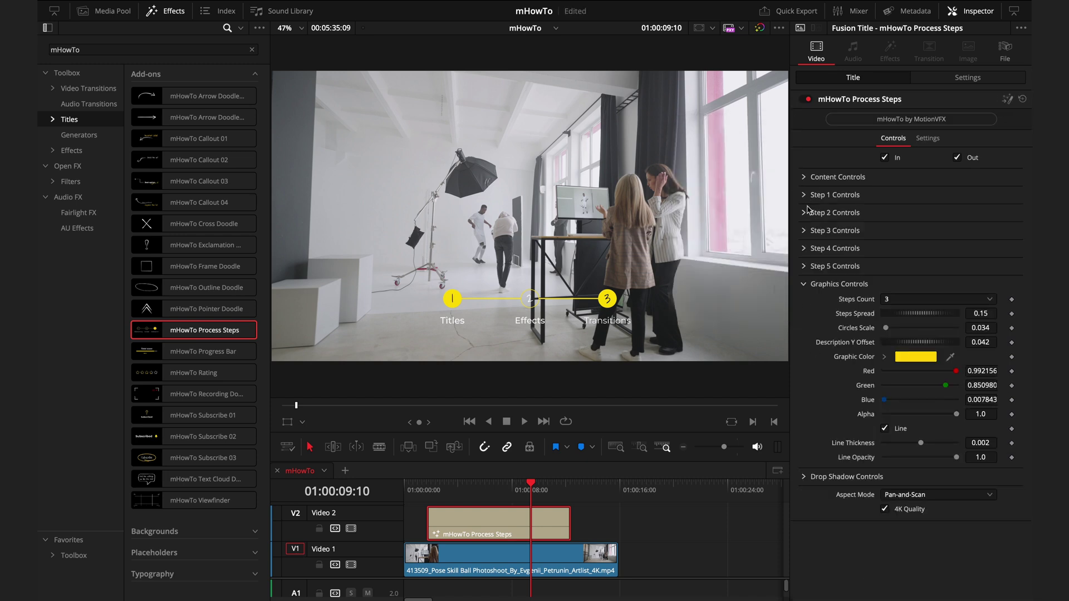
Make step 3's circle hollow with 0.0 fill opacity and a white number.
{"action": "left_click", "coordinate": [805, 229]}
{"action": "scroll", "coordinate": [937, 473], "scroll_direction": "down", "scroll_amount": 4}
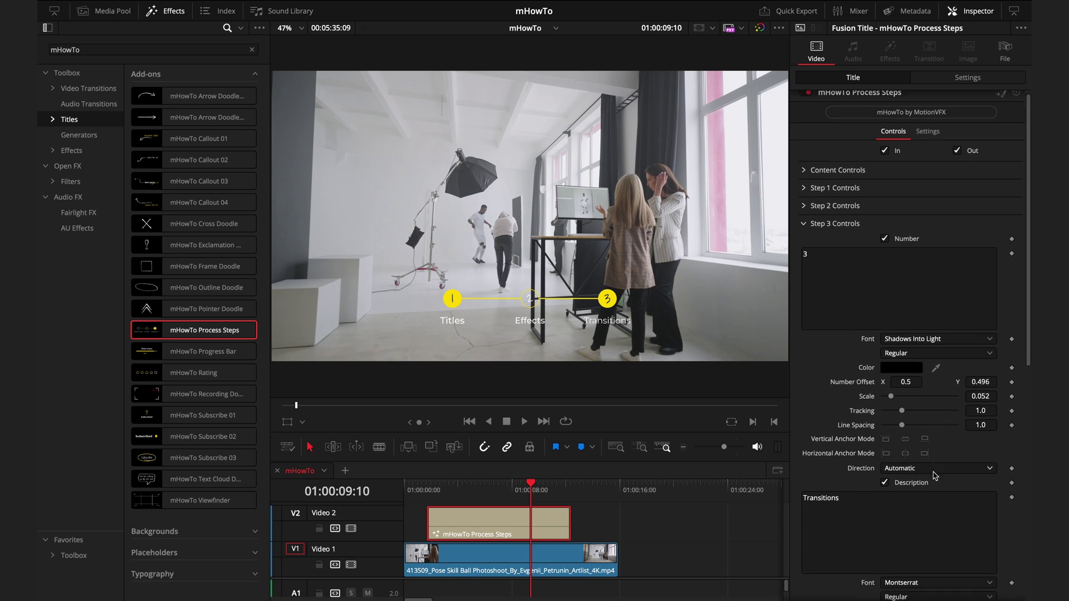
{"action": "scroll", "coordinate": [937, 478], "scroll_direction": "down", "scroll_amount": 5}
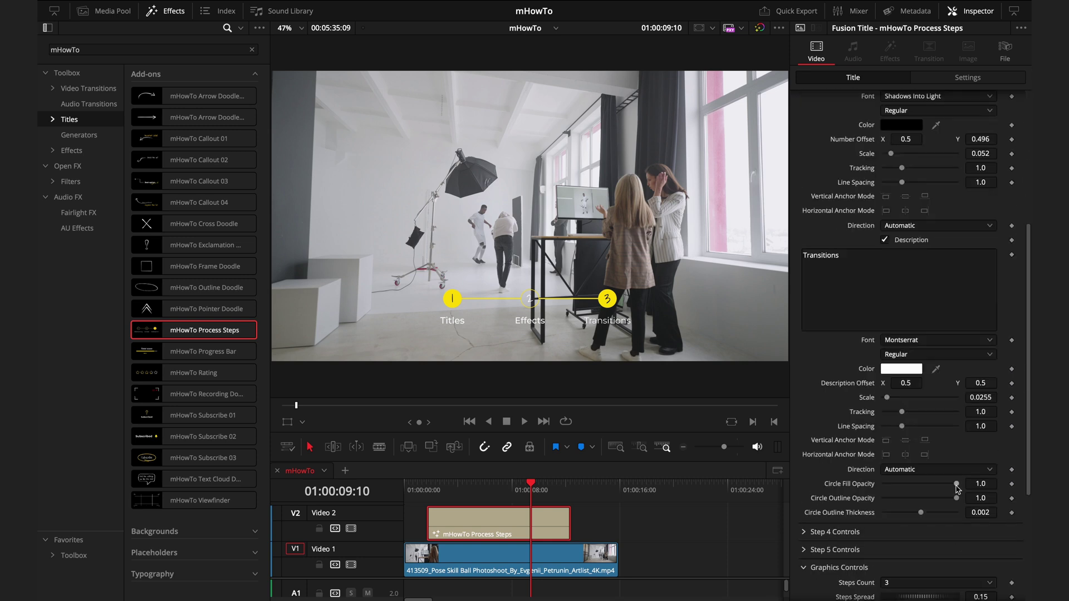
{"action": "left_click_drag", "start_coordinate": [957, 484], "coordinate": [858, 490]}
{"action": "scroll", "coordinate": [859, 490], "scroll_direction": "up", "scroll_amount": 3}
{"action": "left_click", "coordinate": [901, 193]}
{"action": "left_click_drag", "start_coordinate": [784, 263], "coordinate": [677, 262]}
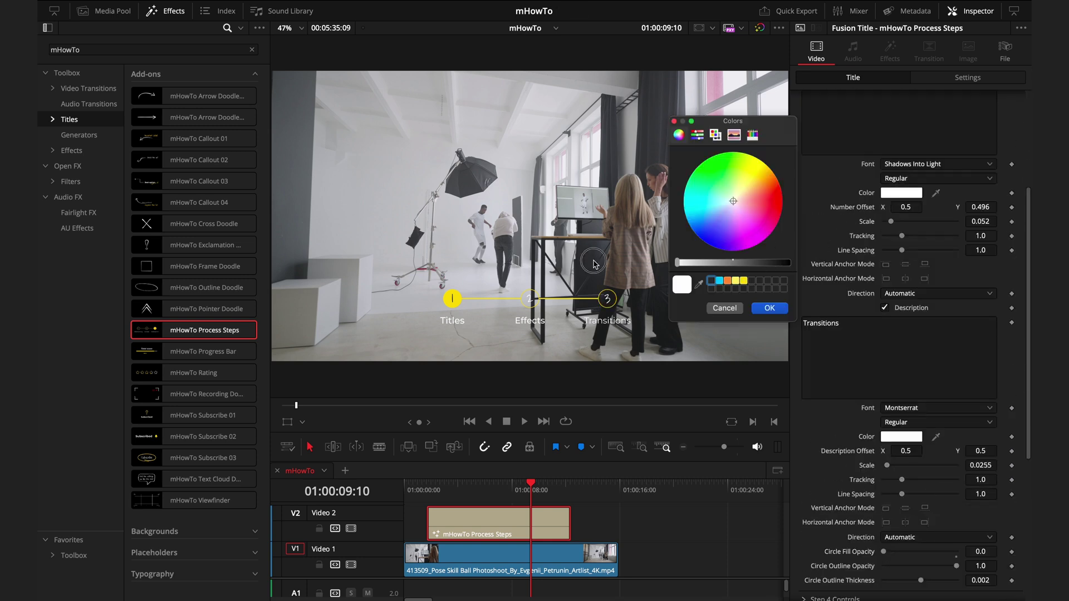
{"action": "left_click", "coordinate": [779, 309]}
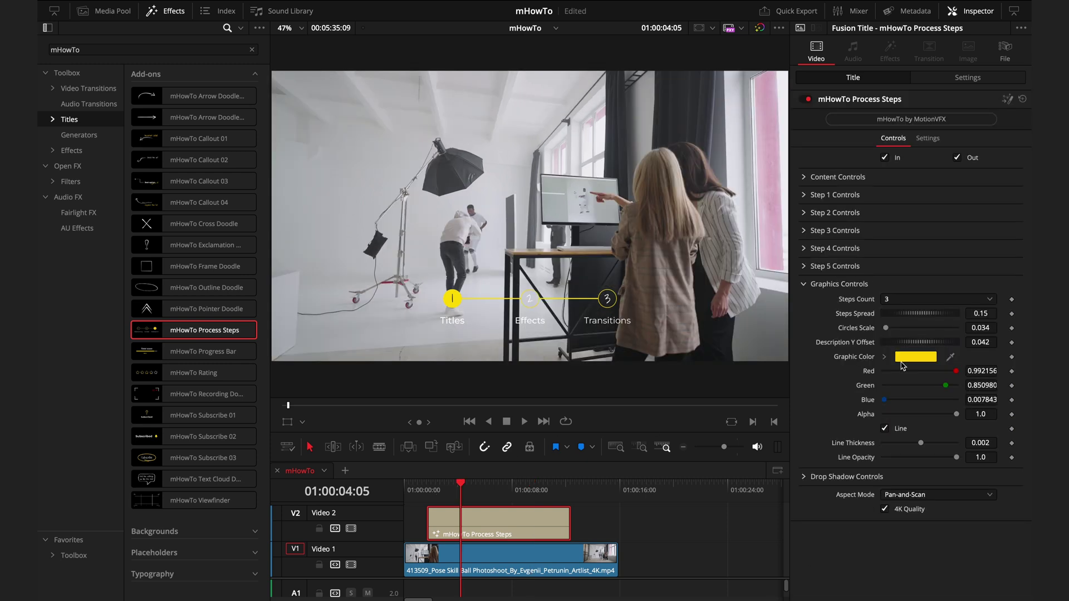
Try a pink graphic colour, then cancel to keep the yellow graphic.
{"action": "left_click", "coordinate": [903, 361]}
{"action": "left_click_drag", "start_coordinate": [705, 241], "coordinate": [753, 211]}
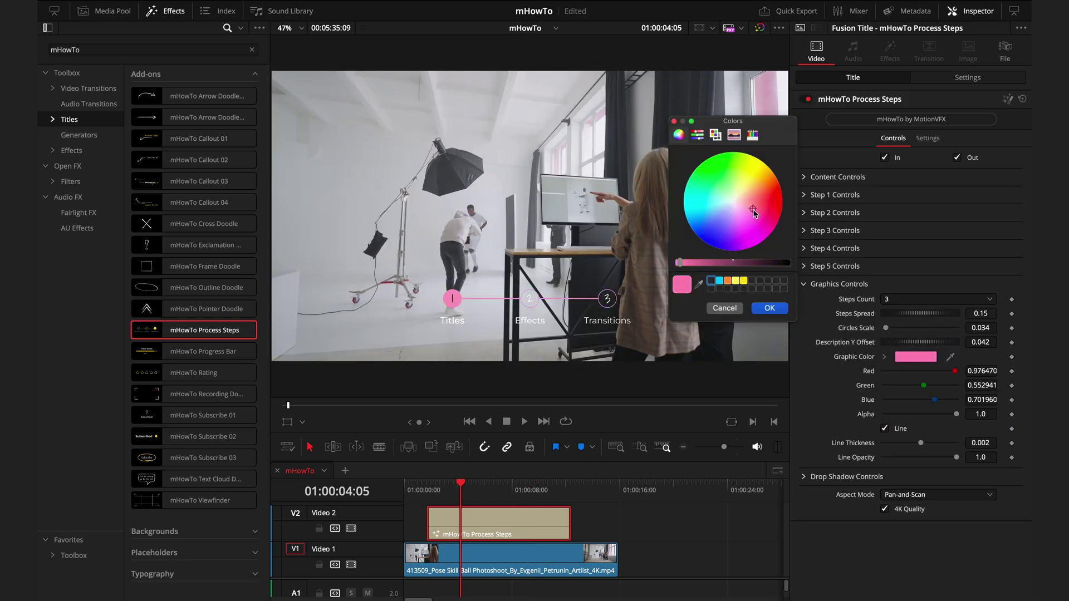
{"action": "left_click", "coordinate": [723, 309]}
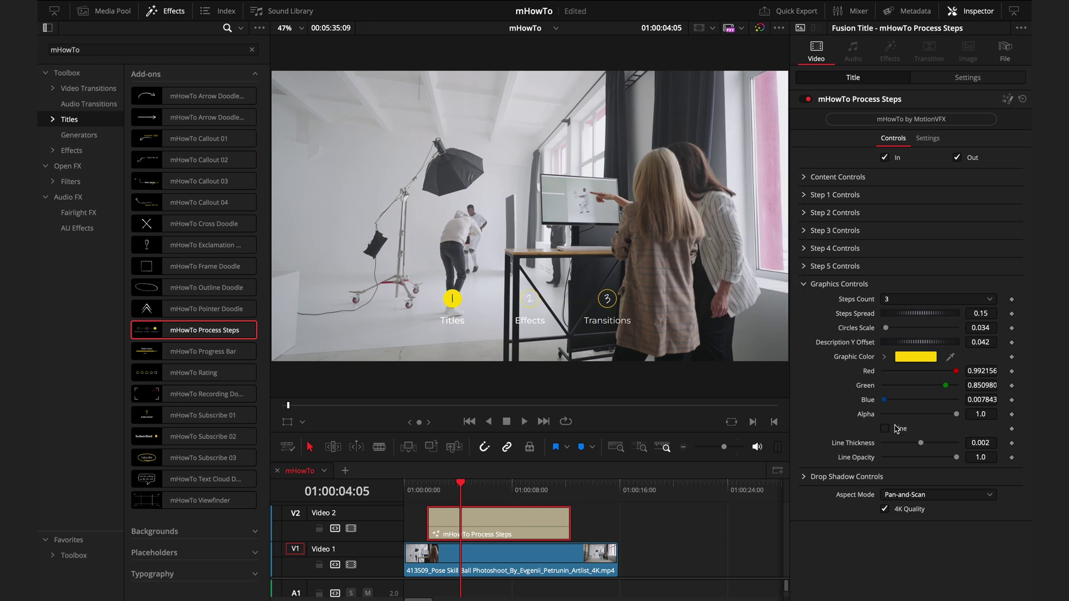
Re-enable the connecting line, widen Steps Spread to 0.223, and save the project.
{"action": "left_click", "coordinate": [896, 429]}
{"action": "mouse_move", "coordinate": [884, 313]}
{"action": "left_mouse_down"}
{"action": "mouse_move", "coordinate": [914, 314]}
{"action": "mouse_move", "coordinate": [890, 332]}
{"action": "mouse_move", "coordinate": [900, 316]}
{"action": "left_mouse_up"}
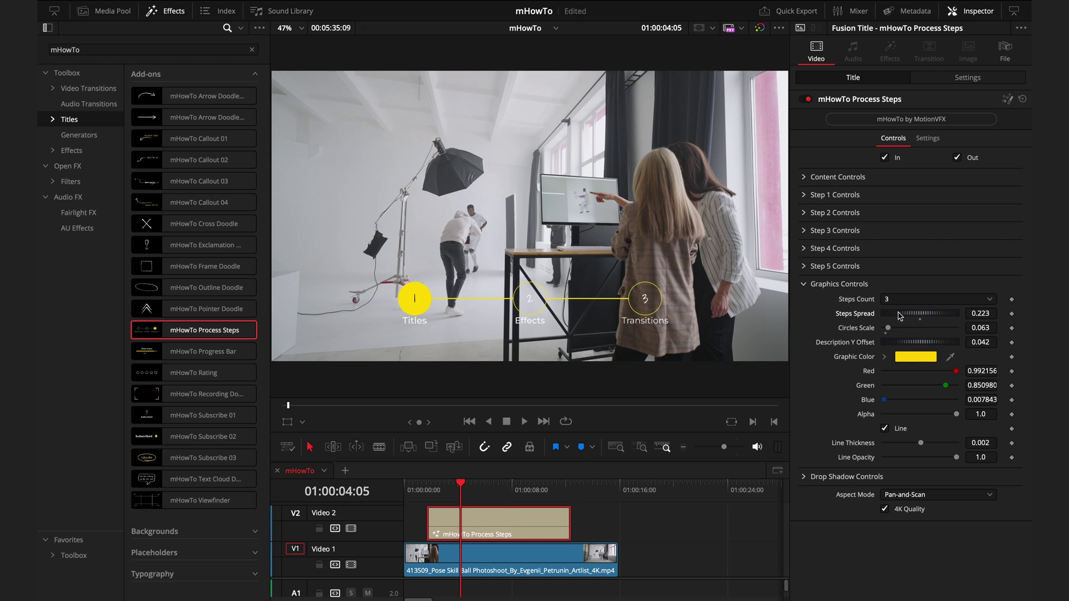
{"action": "key", "text": "super+s"}
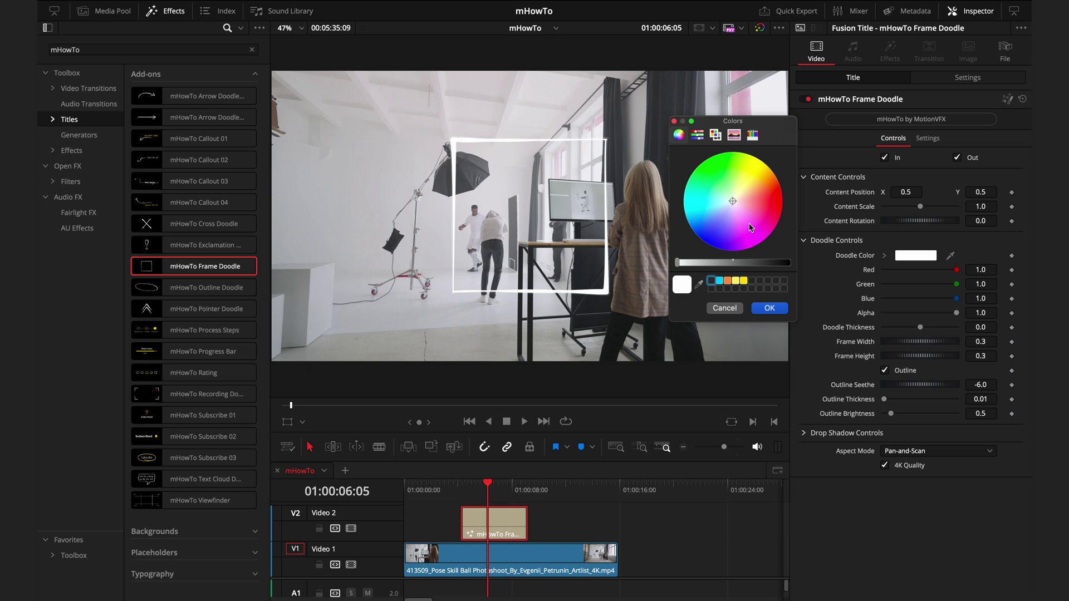
Set the Frame Doodle colour to orange and adjust its frame width.
{"action": "left_click_drag", "start_coordinate": [751, 227], "coordinate": [752, 172]}
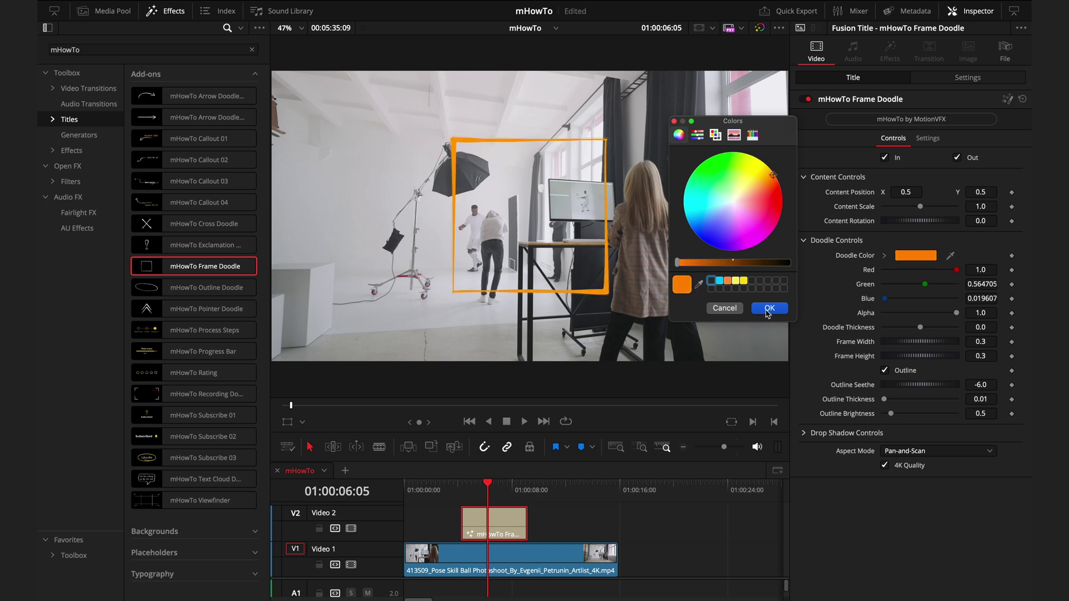
{"action": "left_click", "coordinate": [769, 308]}
{"action": "mouse_move", "coordinate": [913, 342]}
{"action": "left_mouse_down"}
{"action": "mouse_move", "coordinate": [881, 344]}
{"action": "mouse_move", "coordinate": [908, 342]}
{"action": "left_mouse_up"}
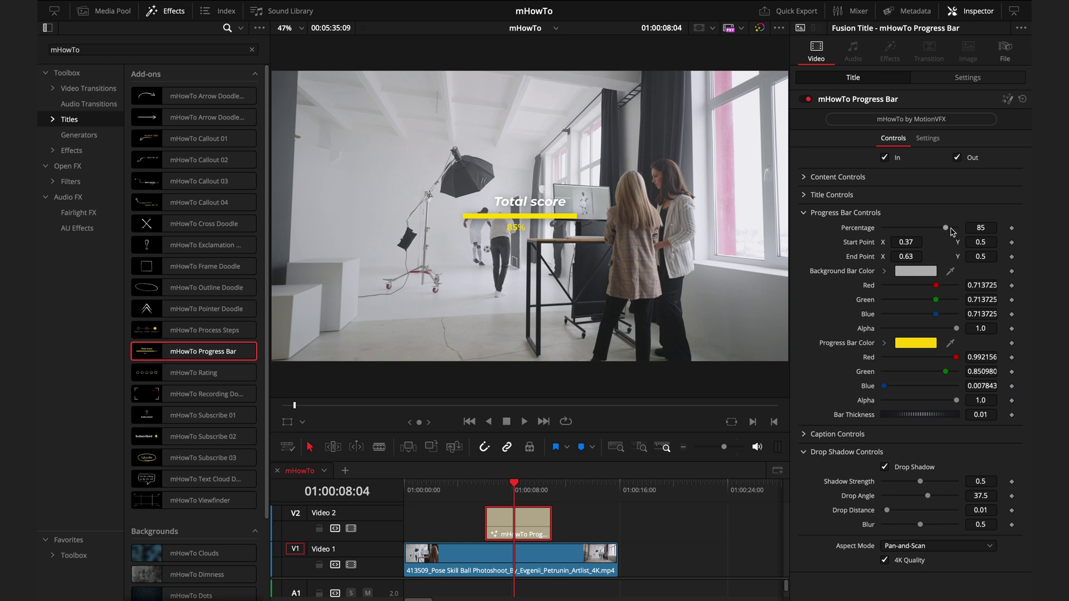
Keyframe the progress bar's Percentage from 0 at the start to 100 later.
{"action": "left_click_drag", "start_coordinate": [953, 232], "coordinate": [928, 231]}
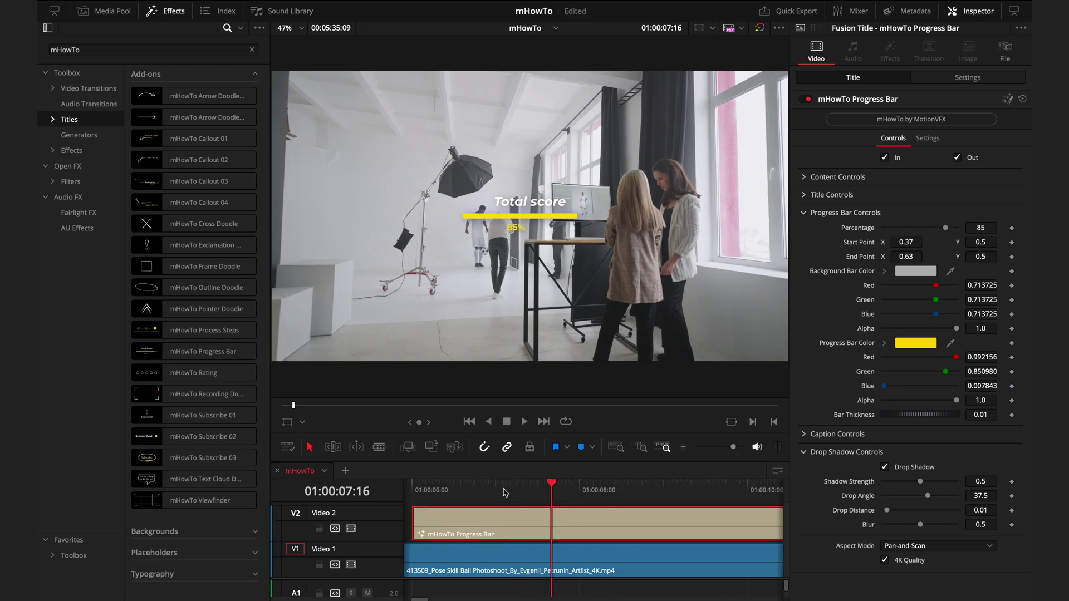
{"action": "left_click", "coordinate": [523, 492]}
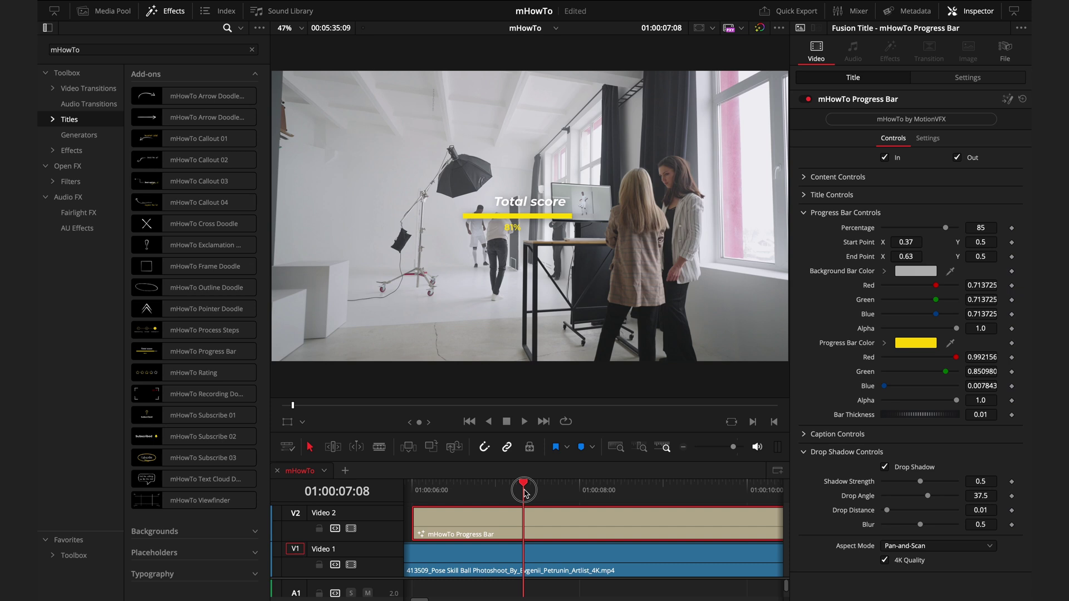
{"action": "mouse_move", "coordinate": [524, 491]}
{"action": "left_mouse_down"}
{"action": "mouse_move", "coordinate": [551, 492]}
{"action": "mouse_move", "coordinate": [527, 493]}
{"action": "mouse_move", "coordinate": [539, 492]}
{"action": "mouse_move", "coordinate": [534, 501]}
{"action": "left_mouse_up"}
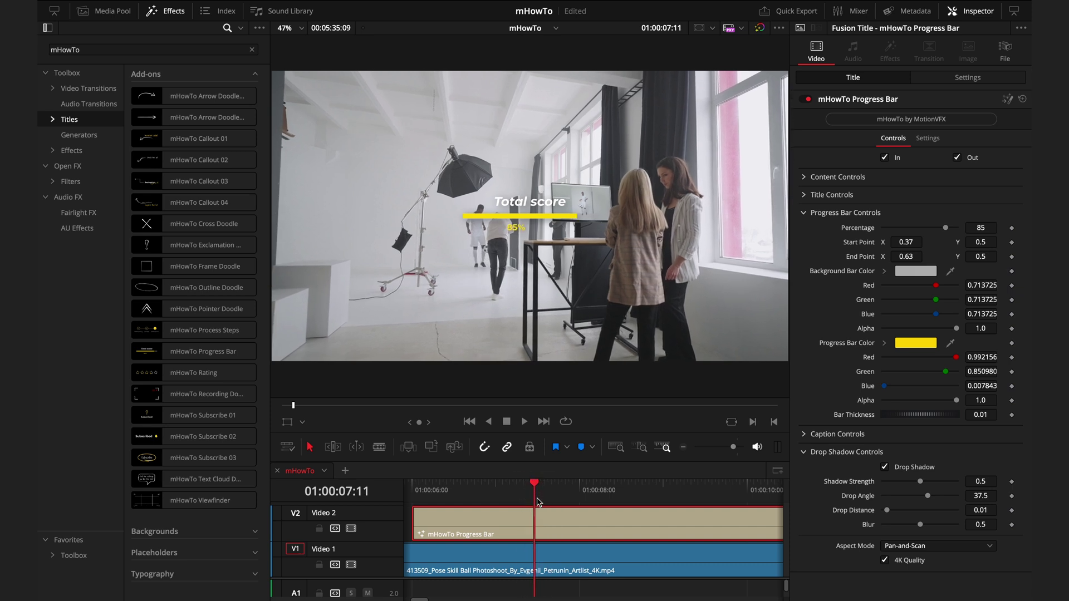
{"action": "left_click", "coordinate": [1012, 228]}
{"action": "left_click_drag", "start_coordinate": [986, 228], "coordinate": [980, 227]}
{"action": "double_click", "coordinate": [988, 228]}
{"action": "type", "text": "76"}
{"action": "key", "text": "Return"}
{"action": "type", "text": "0"}
{"action": "key", "text": "Tab"}
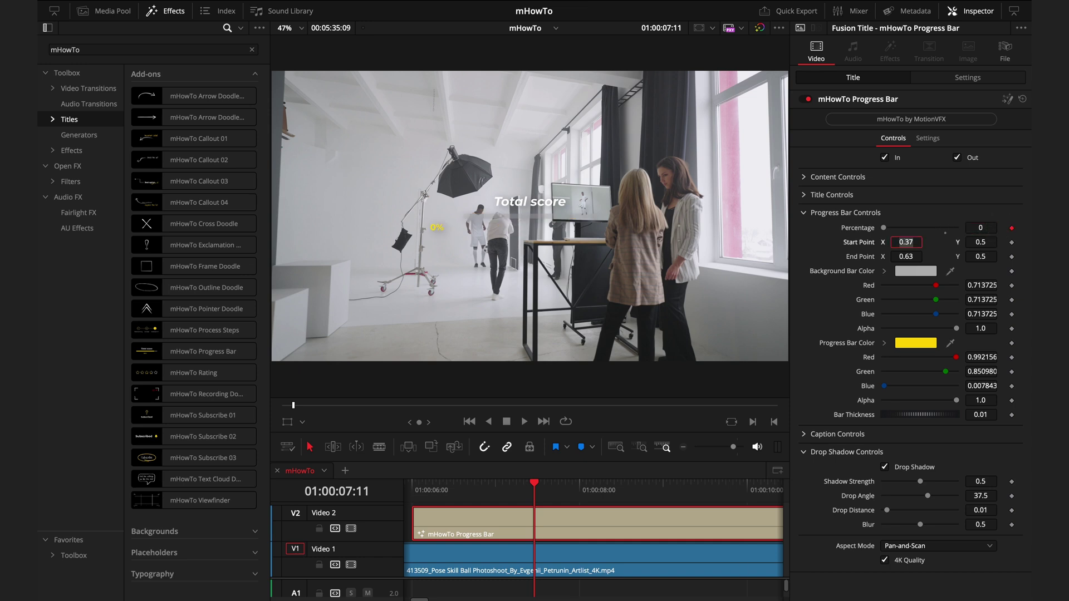
{"action": "scroll", "coordinate": [579, 505], "scroll_direction": "right", "scroll_amount": 3}
{"action": "left_click_drag", "start_coordinate": [562, 491], "coordinate": [628, 495]}
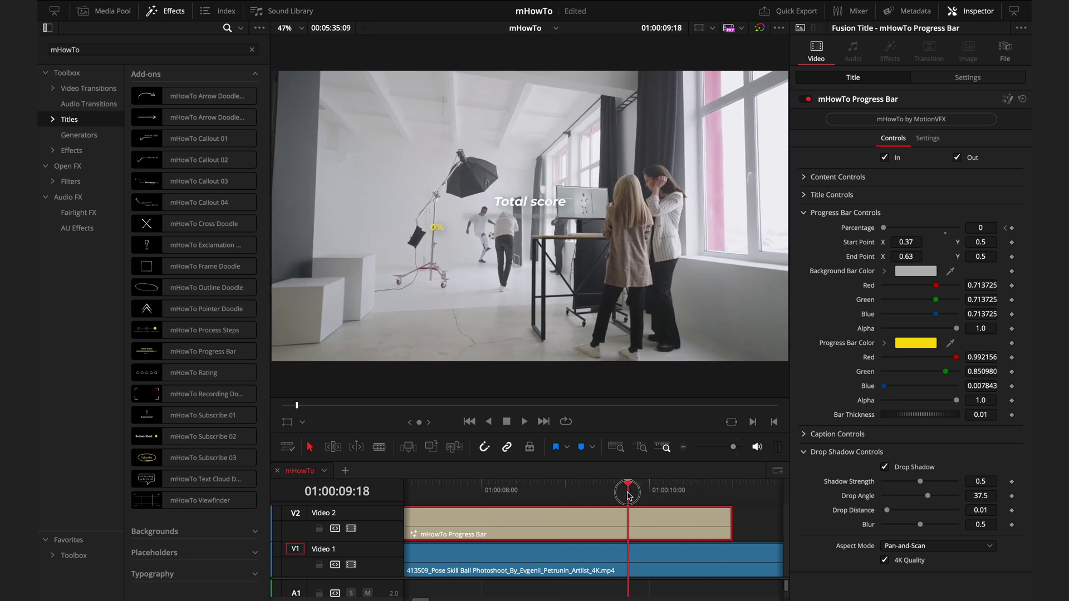
{"action": "left_click", "coordinate": [981, 228]}
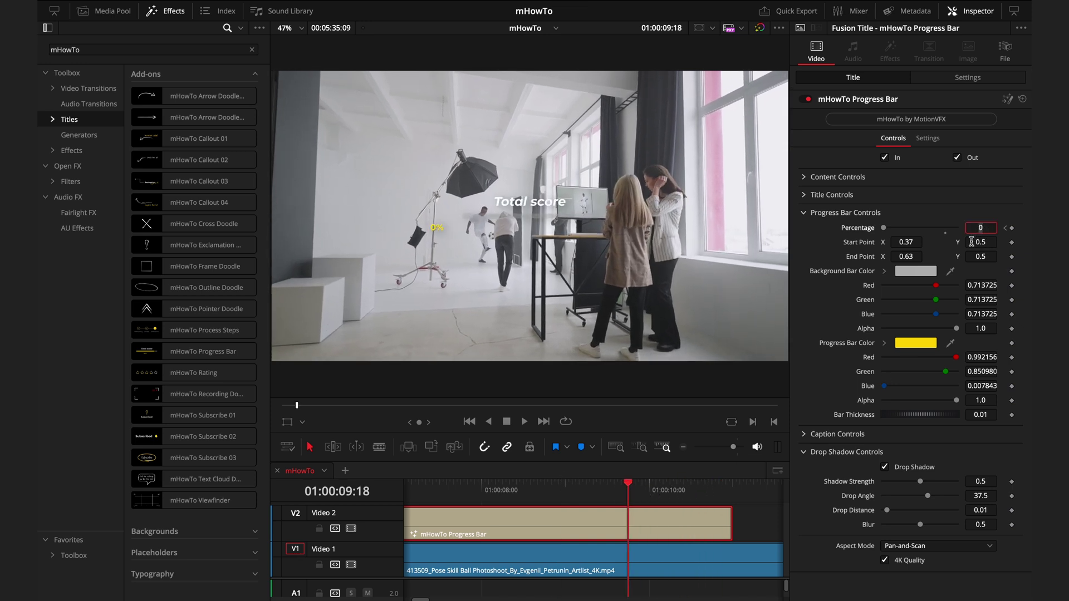
{"action": "type", "text": "100"}
{"action": "key", "text": "Tab"}
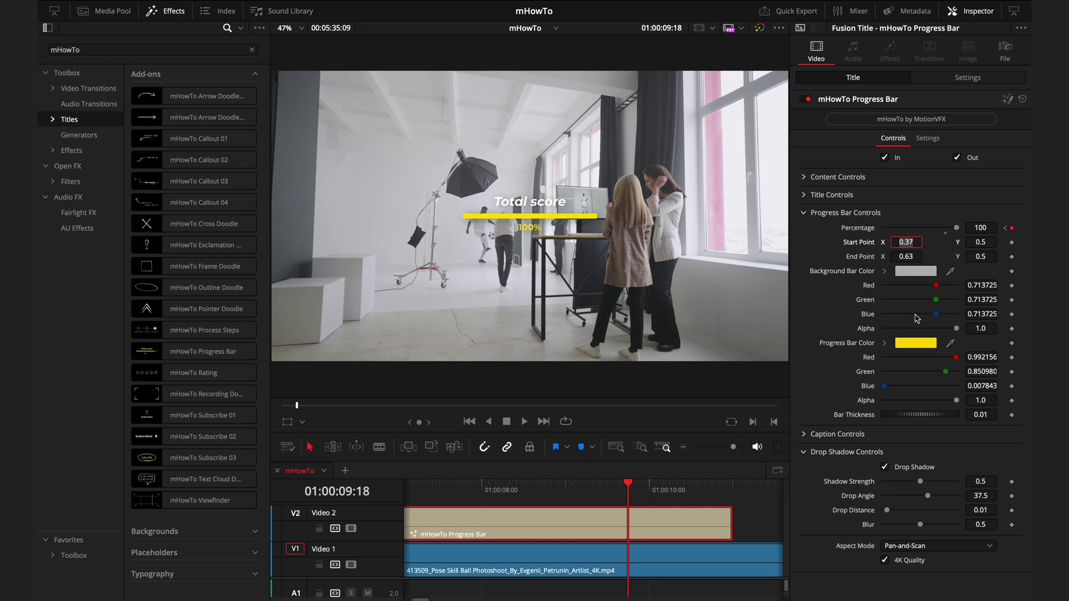
Turn off the In and Out animations, retitle the bar 'Loading...', and open Backgrounds.
{"action": "left_click", "coordinate": [958, 157]}
{"action": "left_click", "coordinate": [885, 158]}
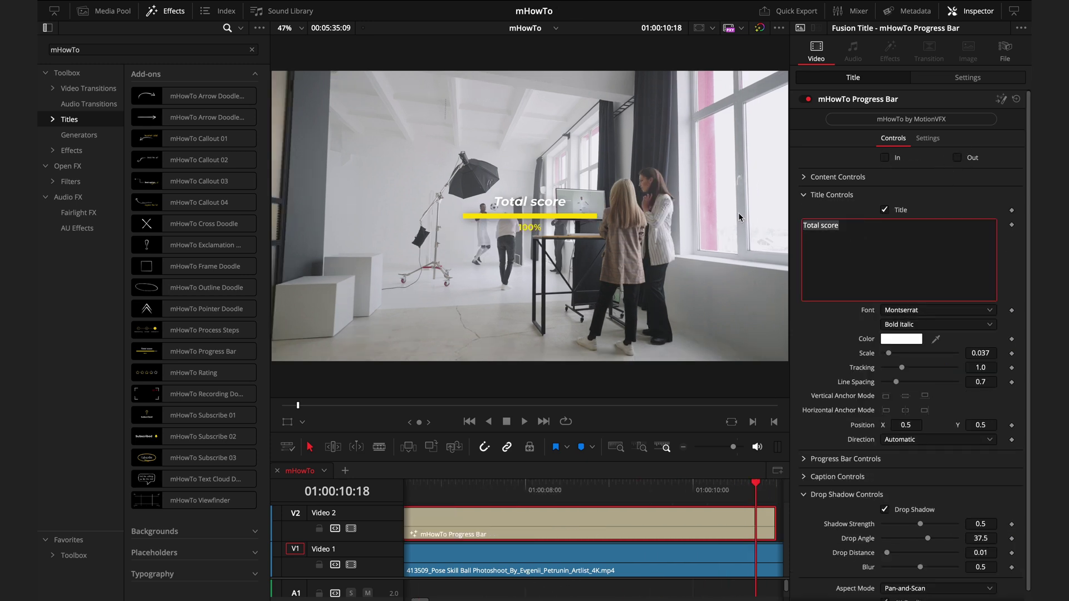
{"action": "type", "text": "Loading..."}
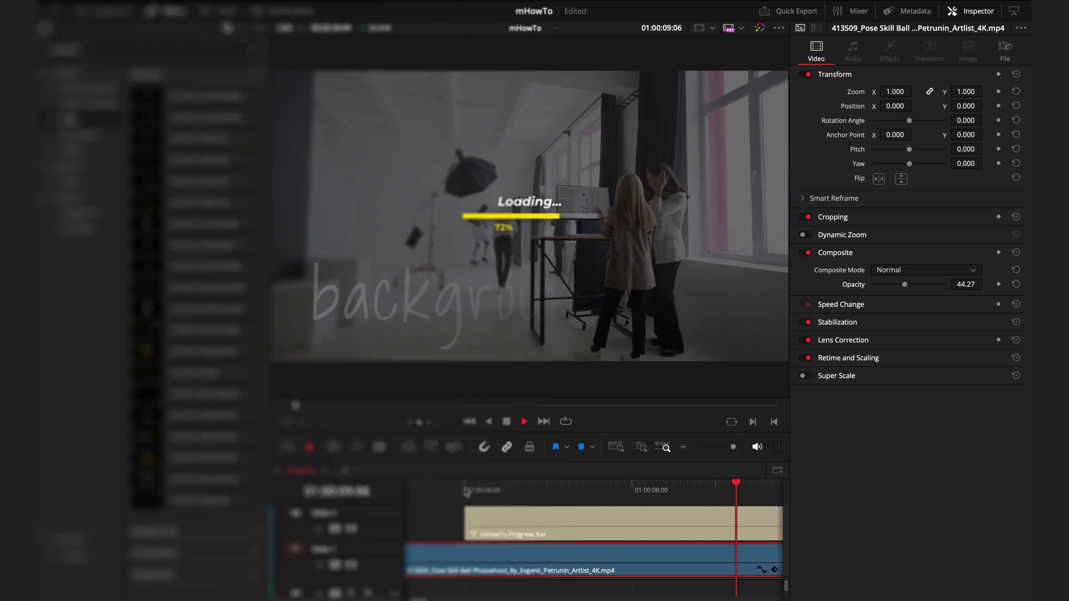
{"action": "key", "text": "space"}
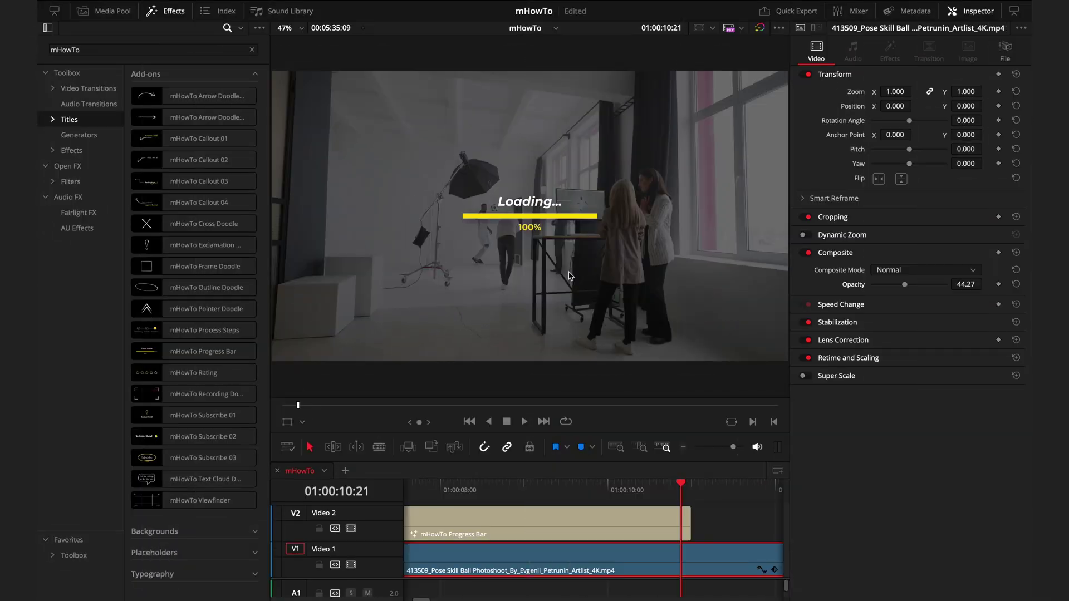
{"action": "left_click", "coordinate": [254, 73]}
{"action": "left_click", "coordinate": [256, 95]}
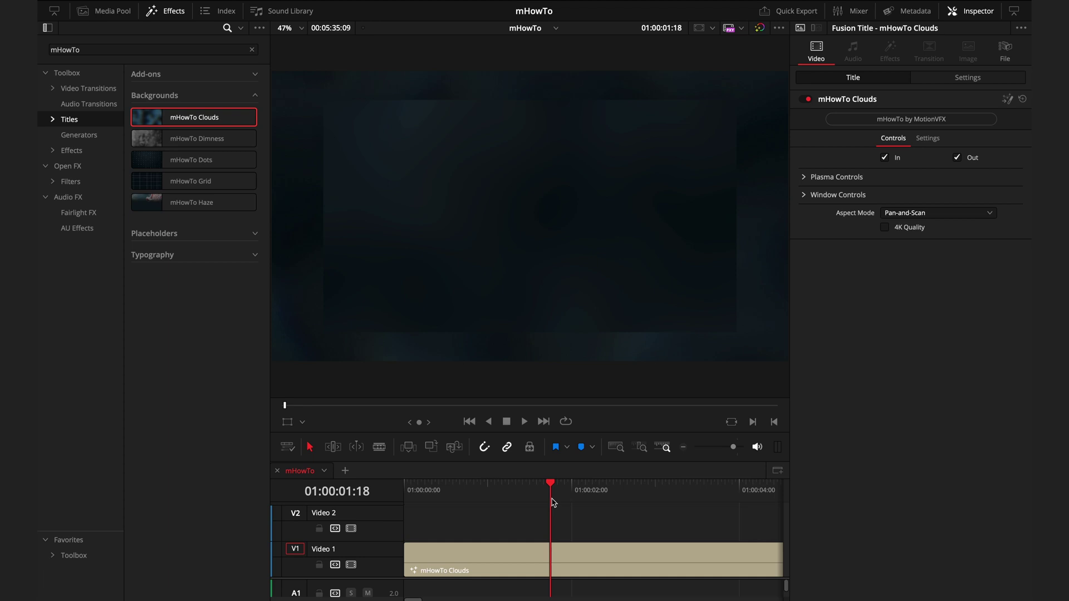
Select the Clouds clip and switch off its In and Out animations.
{"action": "left_click", "coordinate": [554, 554]}
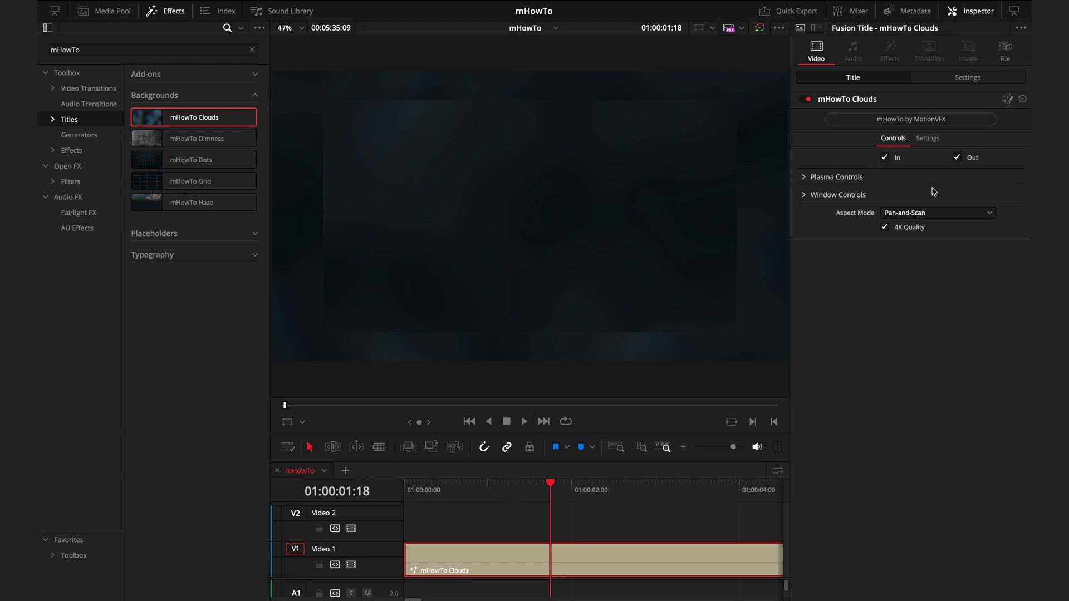
{"action": "left_click", "coordinate": [895, 158]}
{"action": "left_click", "coordinate": [959, 158]}
{"action": "left_click_drag", "start_coordinate": [436, 492], "coordinate": [556, 500]}
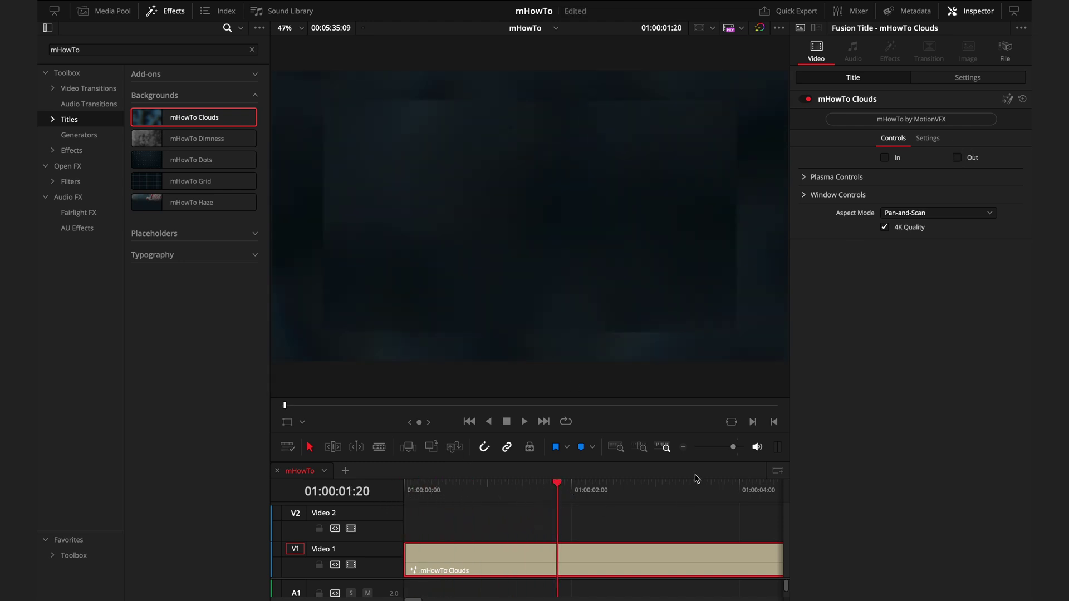
Set Plasma Color 01 to golden yellow (R 0.8, G 0.67, B 0.235).
{"action": "left_click", "coordinate": [804, 177]}
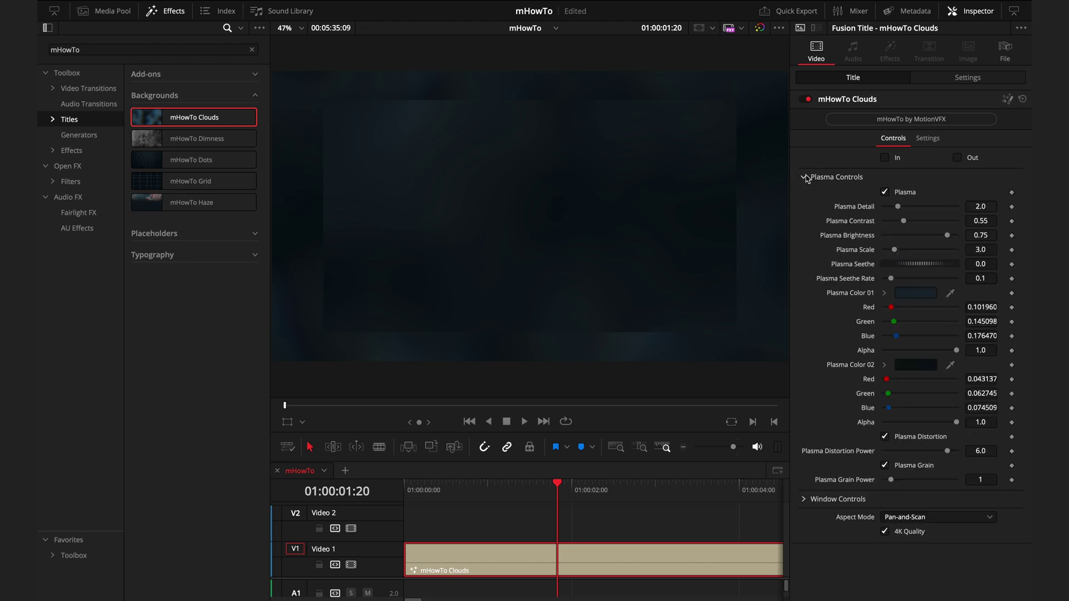
{"action": "left_click", "coordinate": [908, 293]}
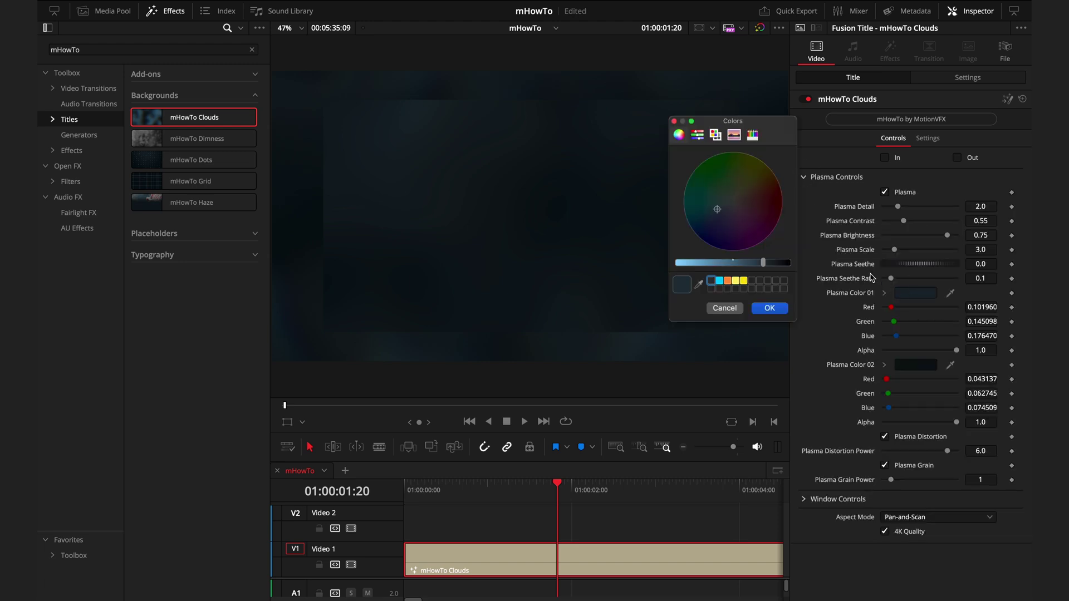
{"action": "left_click_drag", "start_coordinate": [734, 230], "coordinate": [757, 177]}
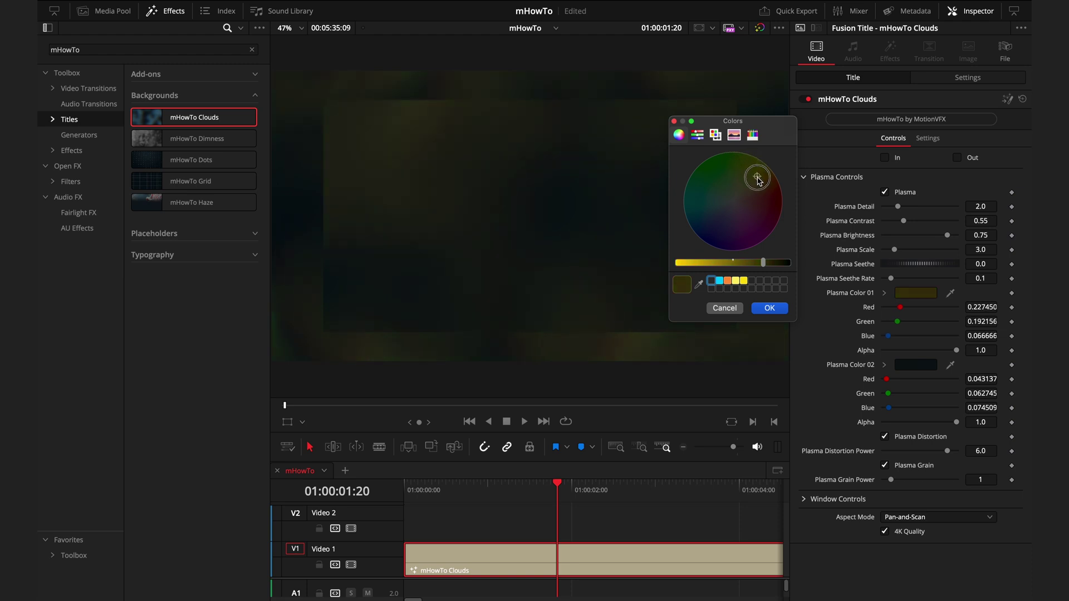
{"action": "left_click_drag", "start_coordinate": [763, 263], "coordinate": [699, 260]}
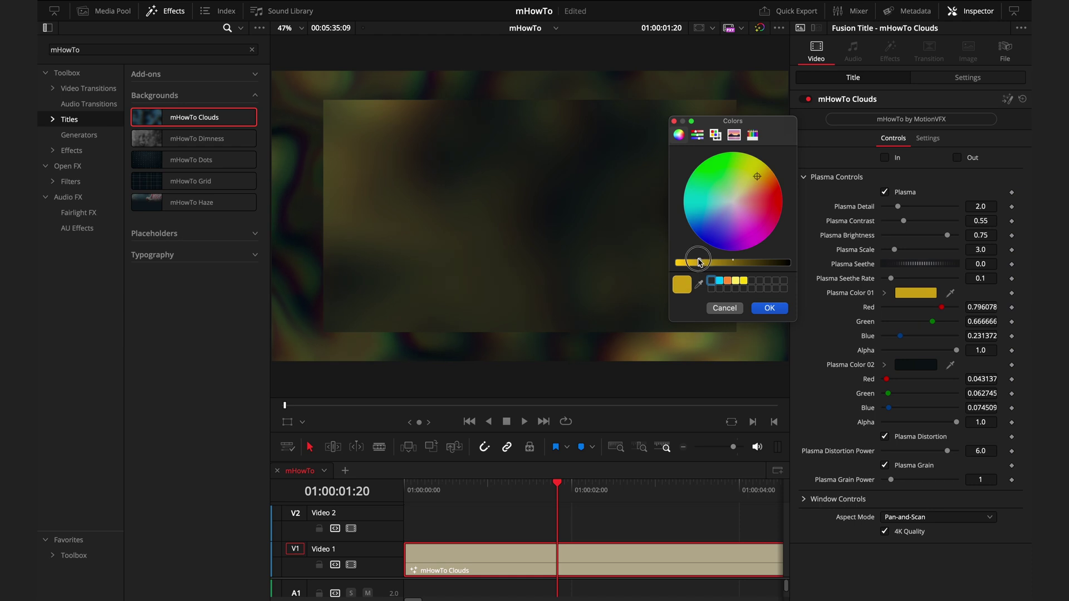
{"action": "left_click", "coordinate": [771, 308]}
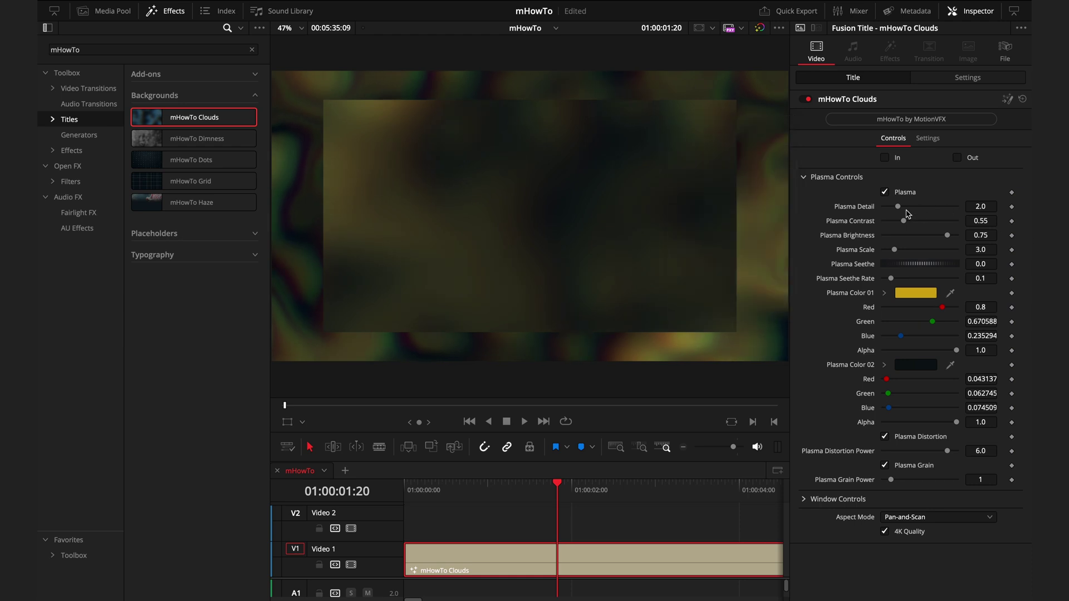
Try a higher Plasma Detail, then reset detail, contrast and brightness to defaults.
{"action": "mouse_move", "coordinate": [898, 209]}
{"action": "left_mouse_down"}
{"action": "mouse_move", "coordinate": [922, 210]}
{"action": "mouse_move", "coordinate": [893, 207]}
{"action": "mouse_move", "coordinate": [913, 222]}
{"action": "mouse_move", "coordinate": [904, 222]}
{"action": "left_mouse_up"}
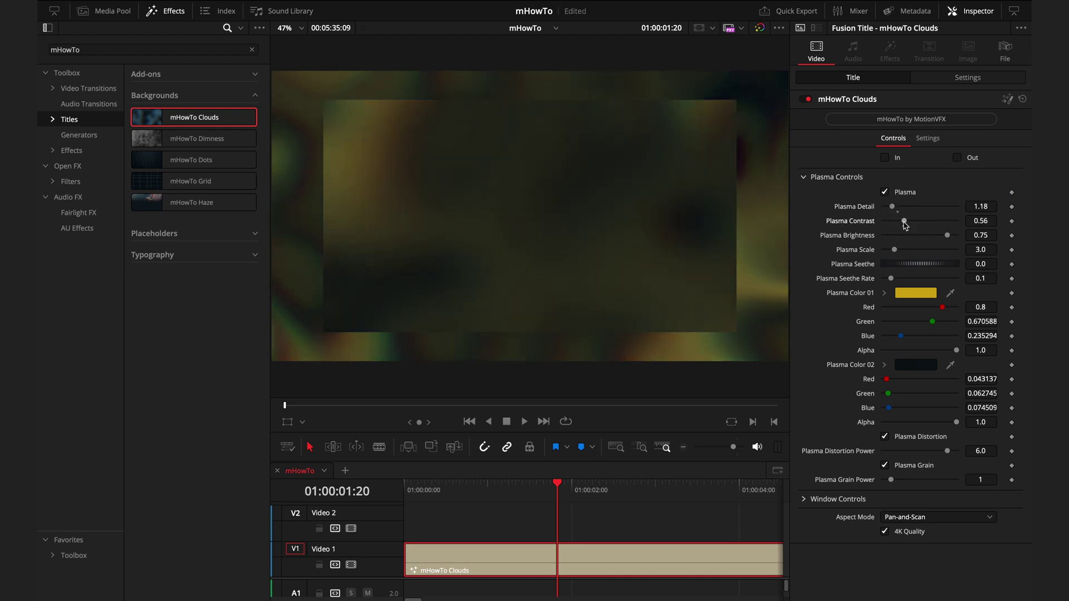
{"action": "double_click", "coordinate": [852, 221]}
{"action": "double_click", "coordinate": [855, 208]}
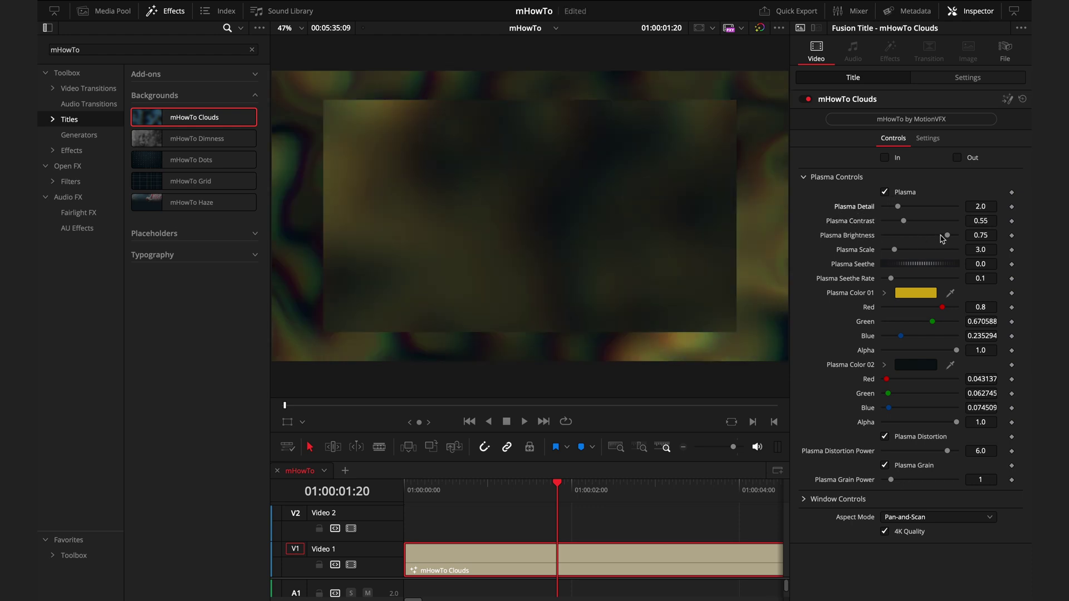
{"action": "double_click", "coordinate": [867, 235]}
{"action": "left_click", "coordinate": [804, 177]}
Set Window Width to 0.724, comparing by toggling Window and Window Blur off and on.
{"action": "left_click", "coordinate": [804, 196]}
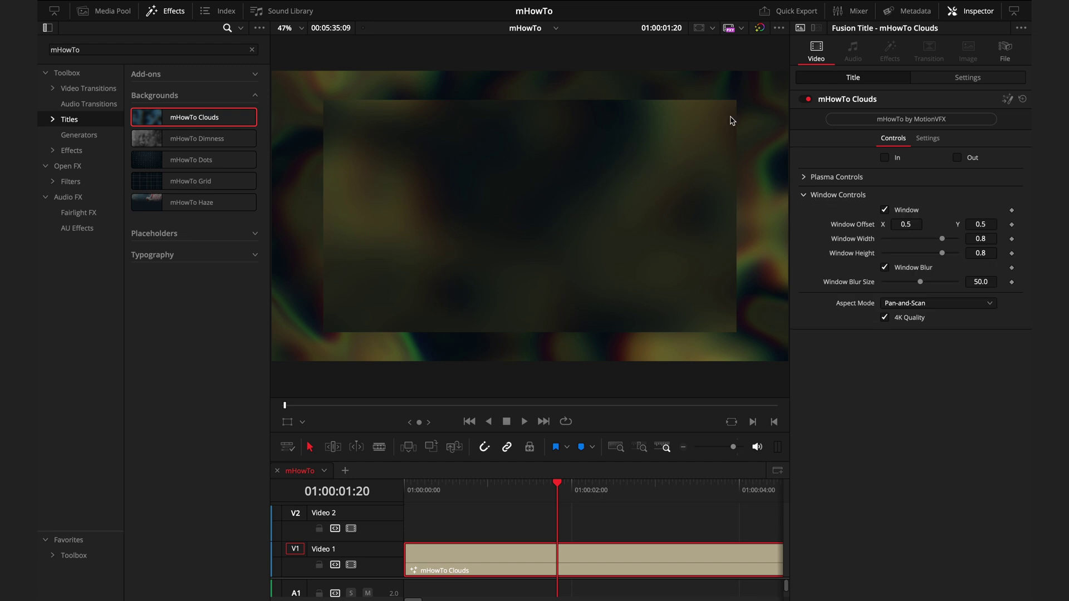
{"action": "left_click_drag", "start_coordinate": [942, 238], "coordinate": [937, 238]}
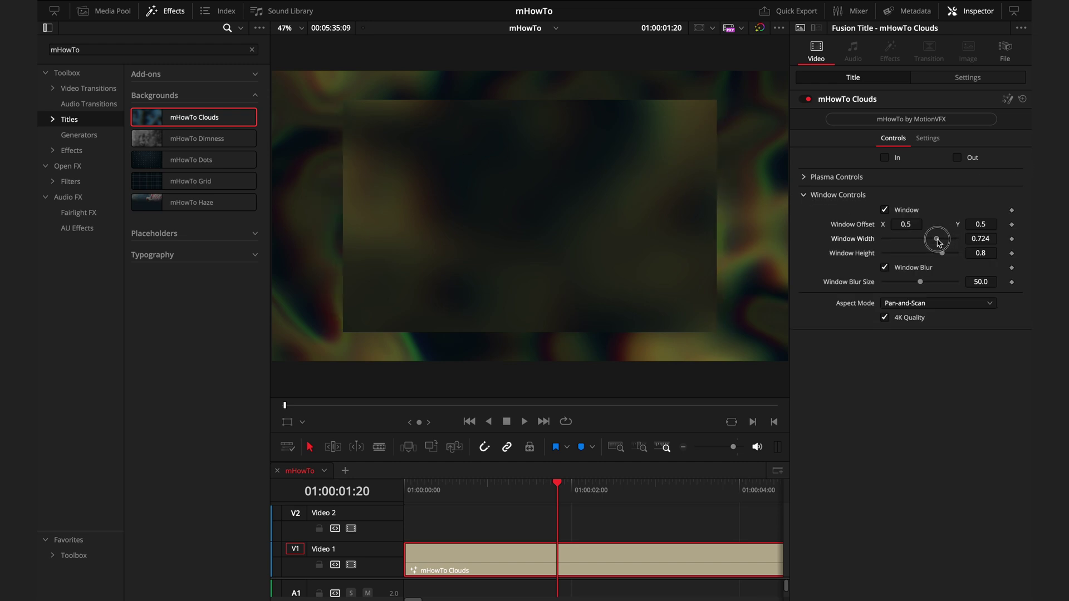
{"action": "left_click", "coordinate": [906, 211]}
{"action": "left_click", "coordinate": [892, 269]}
{"action": "left_click", "coordinate": [891, 268]}
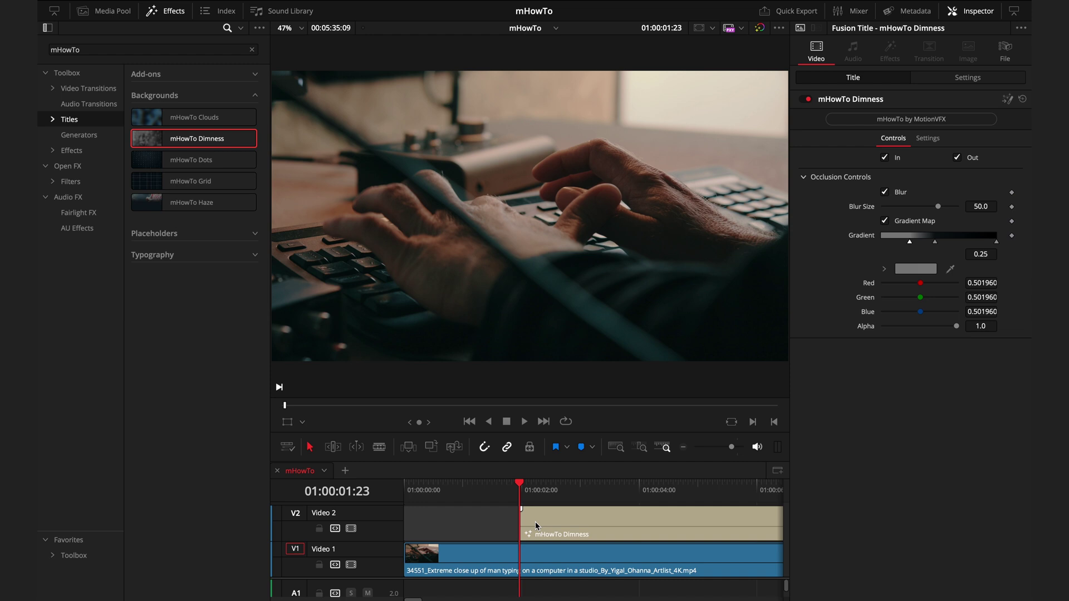
Tint the Dimness gradient olive and lower its blur size to about 29.3.
{"action": "key", "text": "space"}
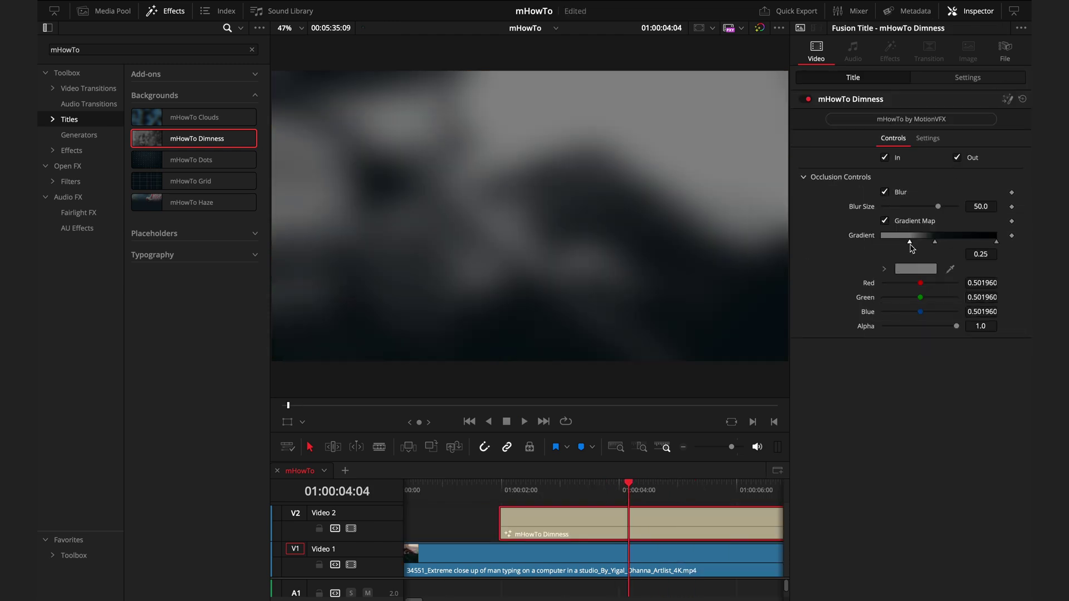
{"action": "left_click", "coordinate": [916, 270]}
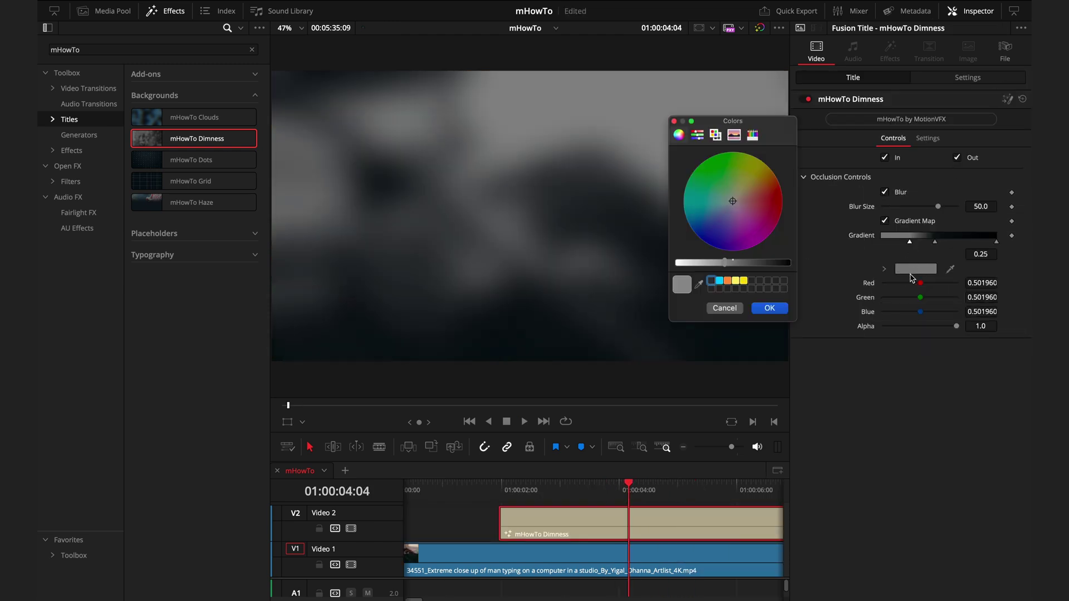
{"action": "left_click_drag", "start_coordinate": [736, 239], "coordinate": [757, 184]}
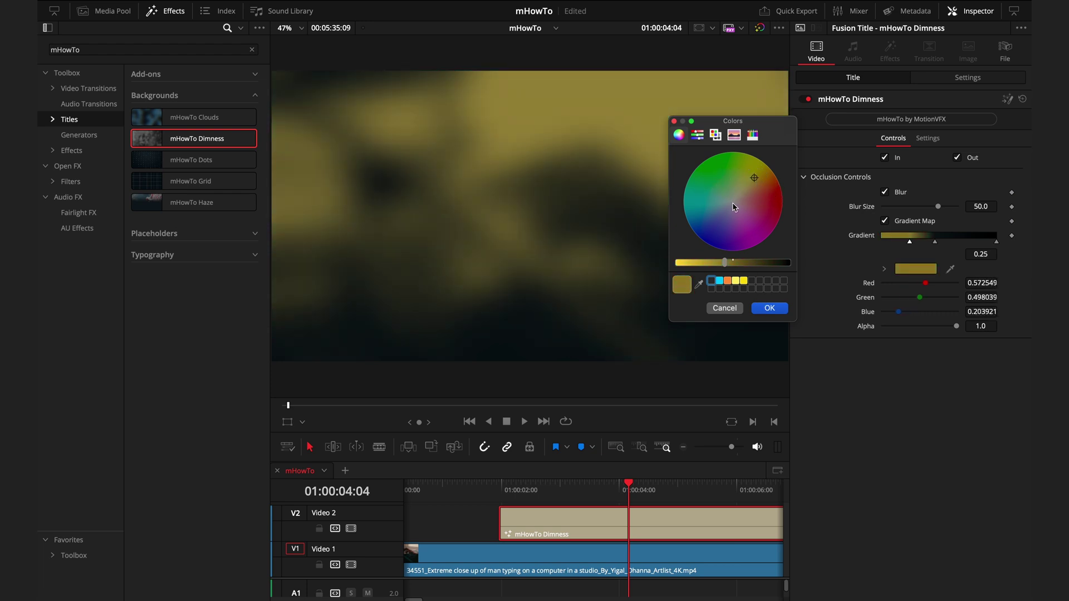
{"action": "left_click", "coordinate": [770, 309]}
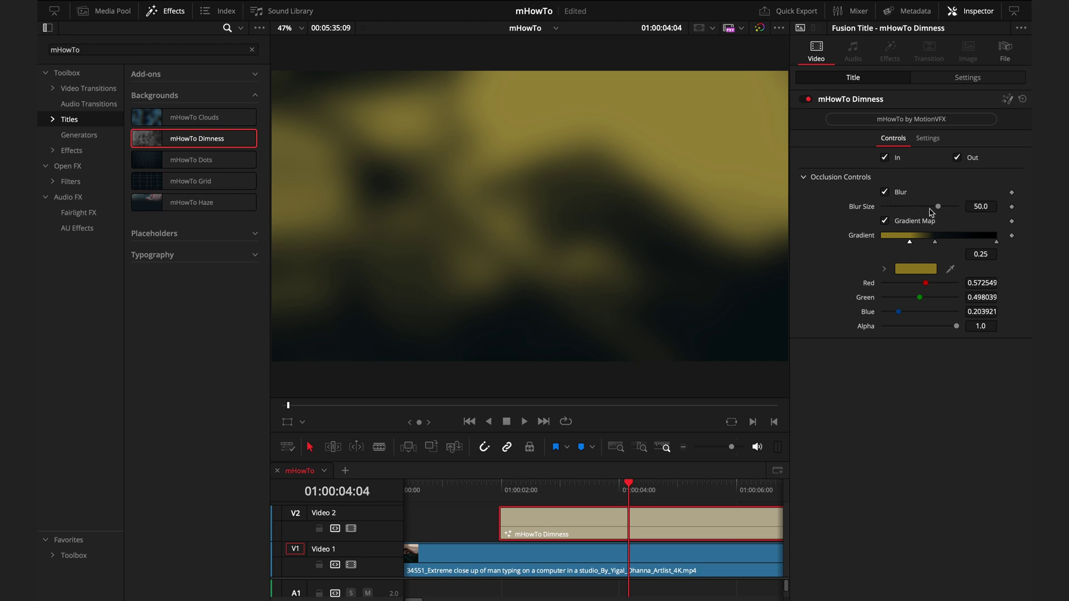
{"action": "mouse_move", "coordinate": [932, 212]}
{"action": "left_mouse_down"}
{"action": "mouse_move", "coordinate": [899, 207]}
{"action": "mouse_move", "coordinate": [931, 210]}
{"action": "left_mouse_up"}
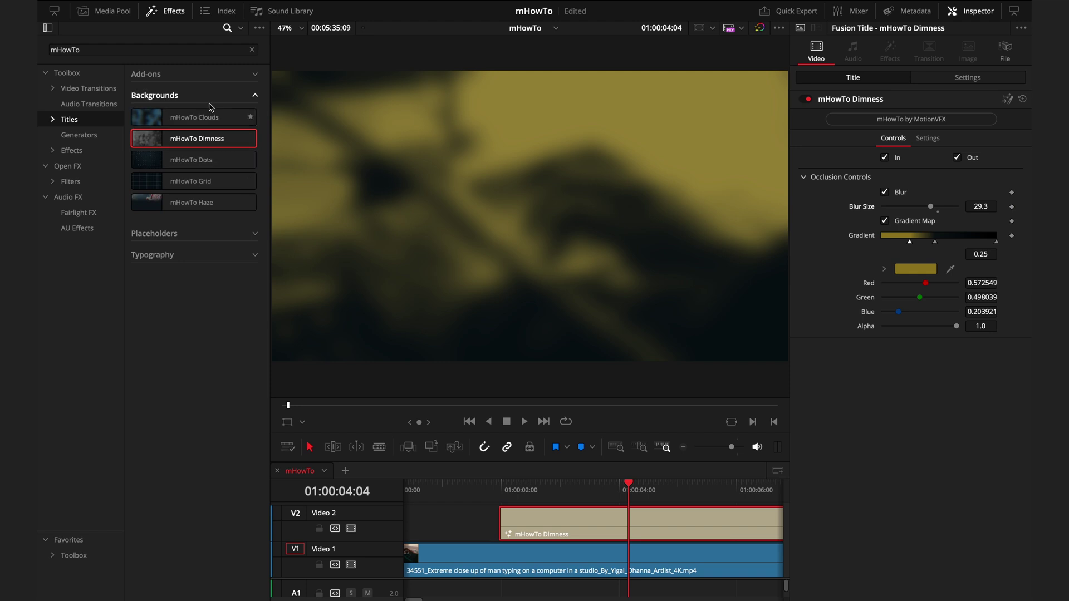
Add the mHowTo Text Cloud Doodle title on Video 3 and compare it with Dimness disabled.
{"action": "left_click", "coordinate": [254, 74]}
{"action": "left_click_drag", "start_coordinate": [195, 479], "coordinate": [618, 494]}
{"action": "left_click", "coordinate": [618, 493]}
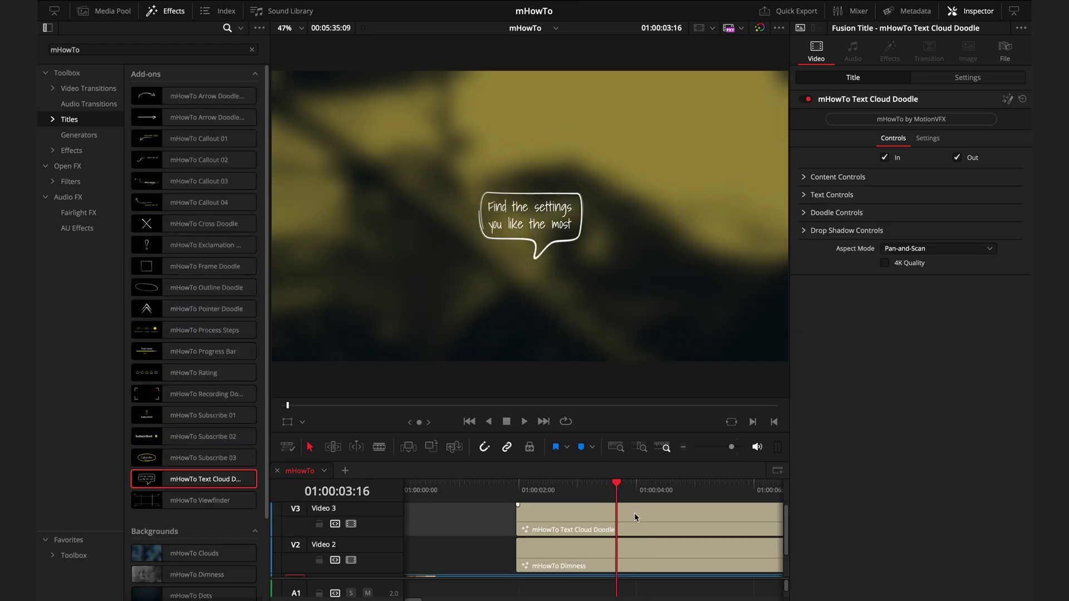
{"action": "left_click", "coordinate": [634, 513]}
{"action": "left_click", "coordinate": [685, 555]}
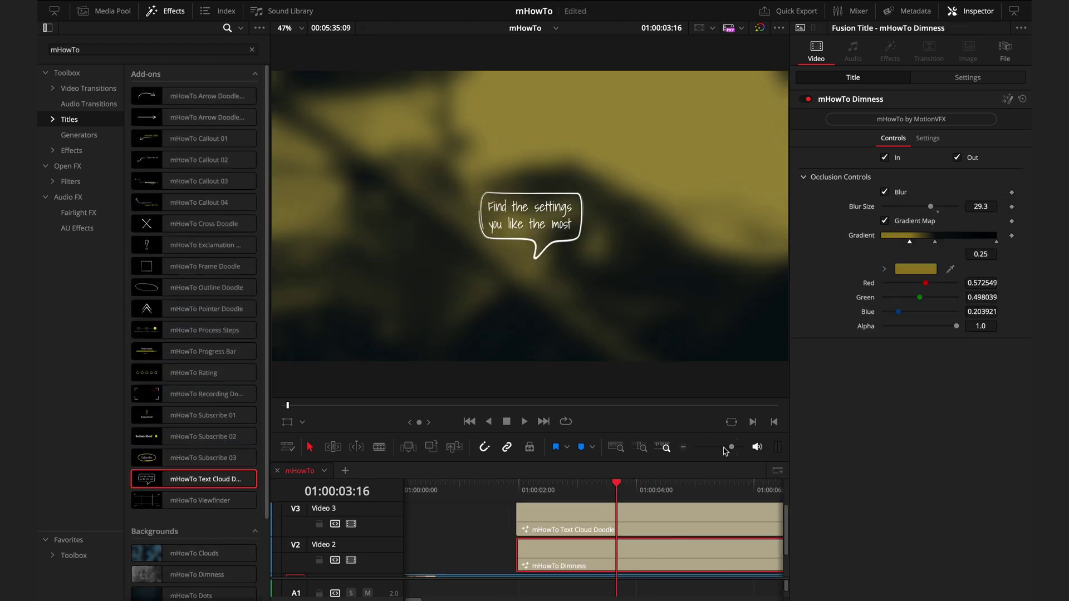
{"action": "key", "text": "d"}
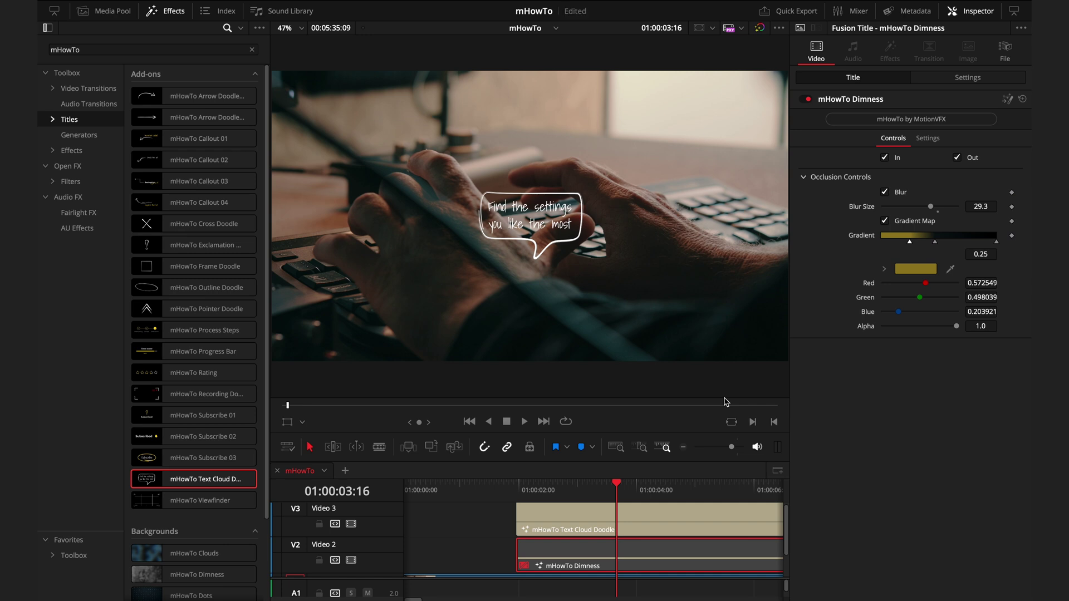
{"action": "key", "text": "d"}
{"action": "scroll", "coordinate": [433, 492], "scroll_direction": "down", "scroll_amount": 1}
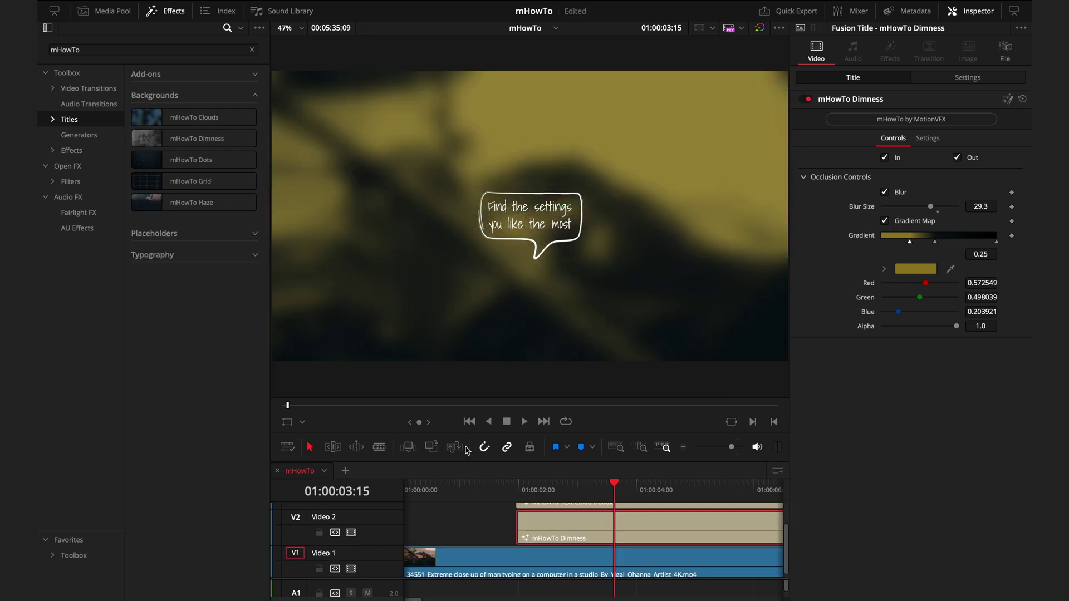
Place the mHowTo Haze background, lower its Haze Blend, and set Haze Scale to about 0.8.
{"action": "left_click_drag", "start_coordinate": [191, 202], "coordinate": [515, 530]}
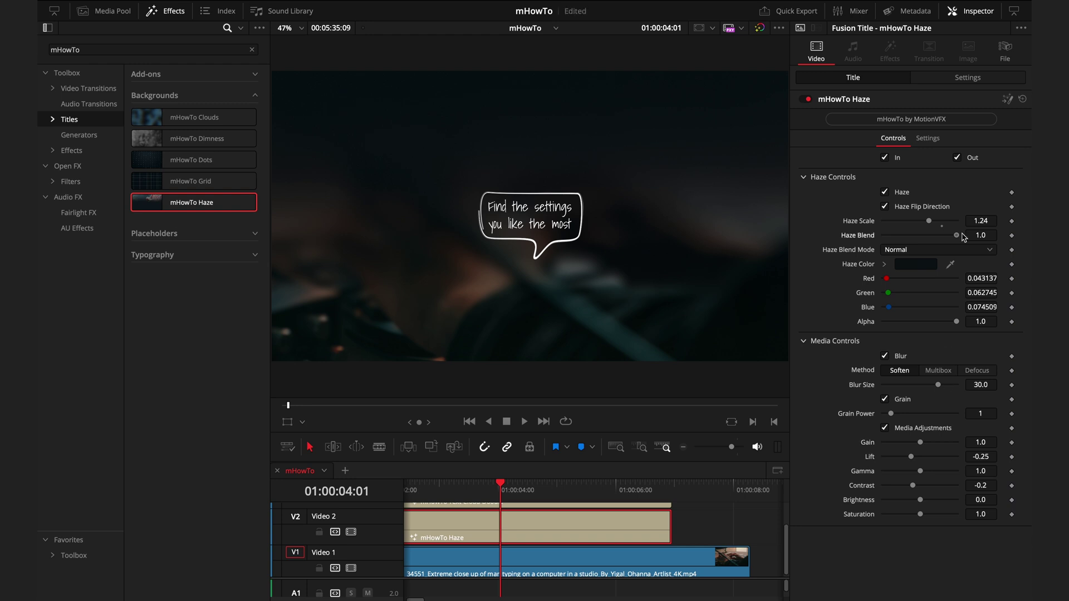
{"action": "left_click_drag", "start_coordinate": [964, 237], "coordinate": [913, 223]}
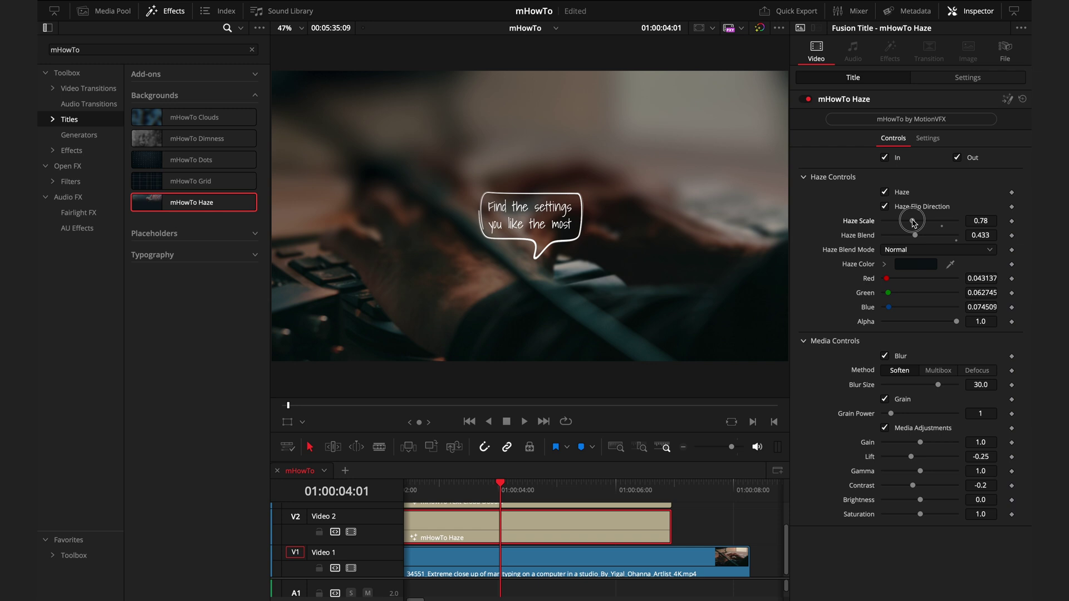
{"action": "left_click_drag", "start_coordinate": [913, 223], "coordinate": [914, 223]}
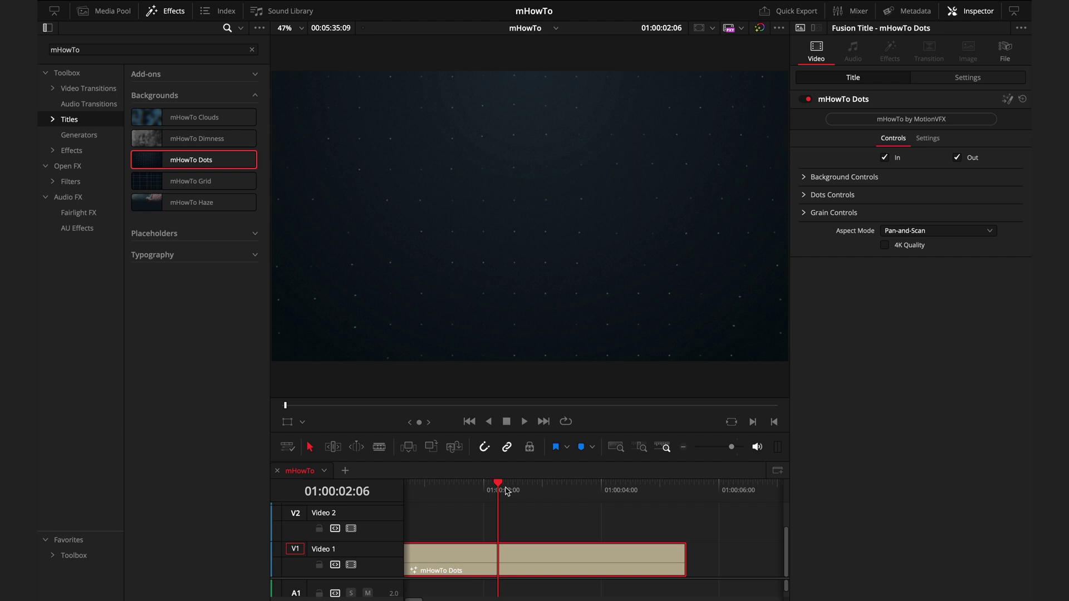
Enlarge the dots to scale 0.025, keep them grey after trying pink, and switch grain off.
{"action": "left_click_drag", "start_coordinate": [507, 491], "coordinate": [605, 492]}
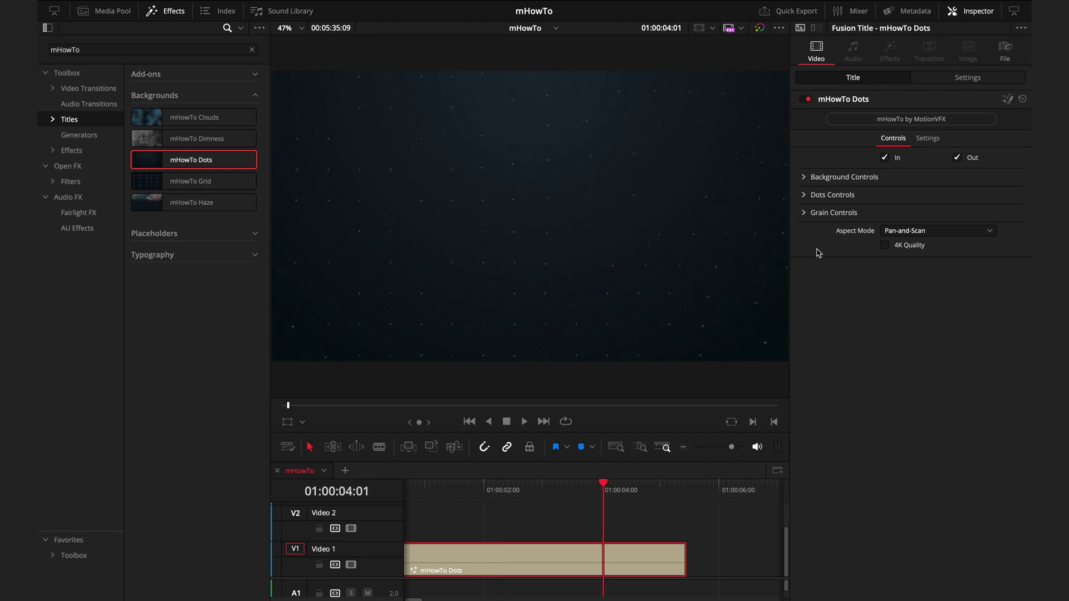
{"action": "left_click", "coordinate": [803, 194]}
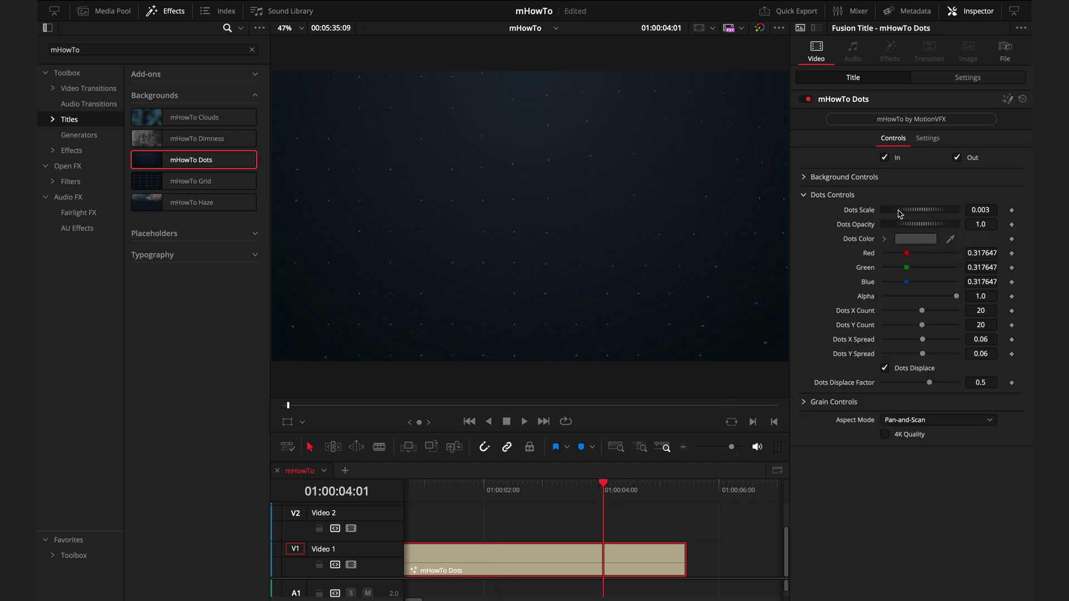
{"action": "mouse_move", "coordinate": [901, 211]}
{"action": "left_mouse_down"}
{"action": "mouse_move", "coordinate": [910, 213]}
{"action": "mouse_move", "coordinate": [891, 211]}
{"action": "mouse_move", "coordinate": [890, 229]}
{"action": "mouse_move", "coordinate": [913, 229]}
{"action": "left_mouse_up"}
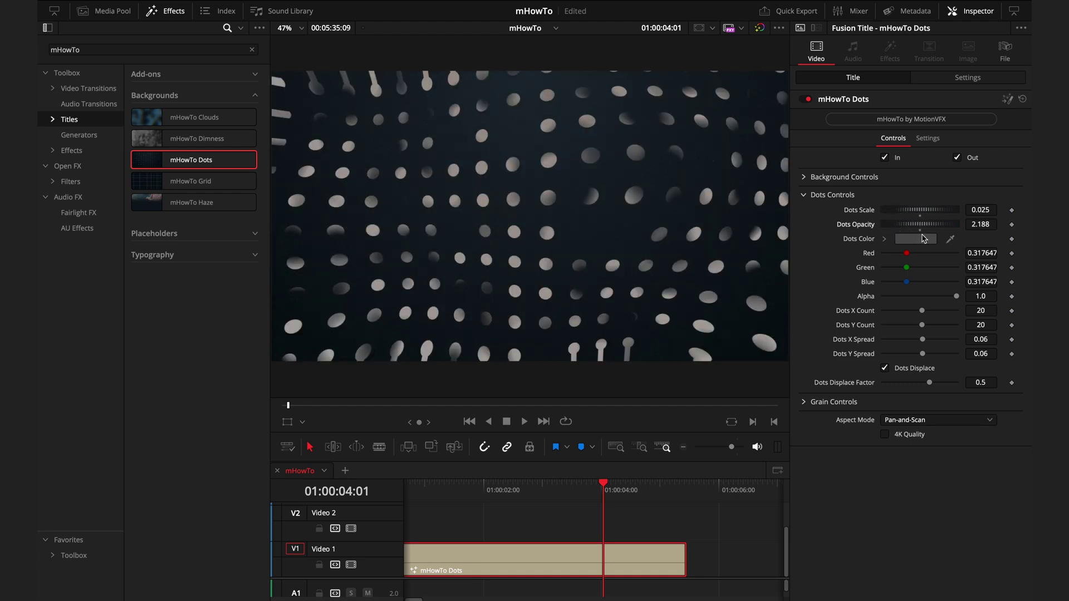
{"action": "left_click", "coordinate": [925, 240]}
{"action": "left_click_drag", "start_coordinate": [756, 242], "coordinate": [753, 209]}
{"action": "left_click", "coordinate": [724, 308]}
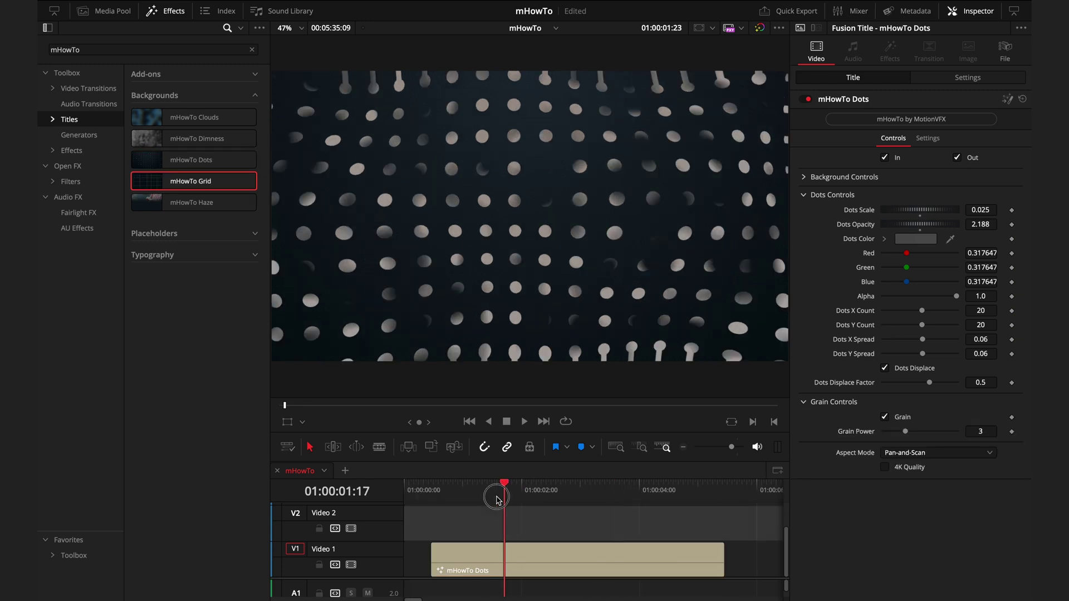
{"action": "mouse_move", "coordinate": [494, 483]}
{"action": "left_mouse_down"}
{"action": "mouse_move", "coordinate": [478, 483]}
{"action": "mouse_move", "coordinate": [513, 483]}
{"action": "left_mouse_up"}
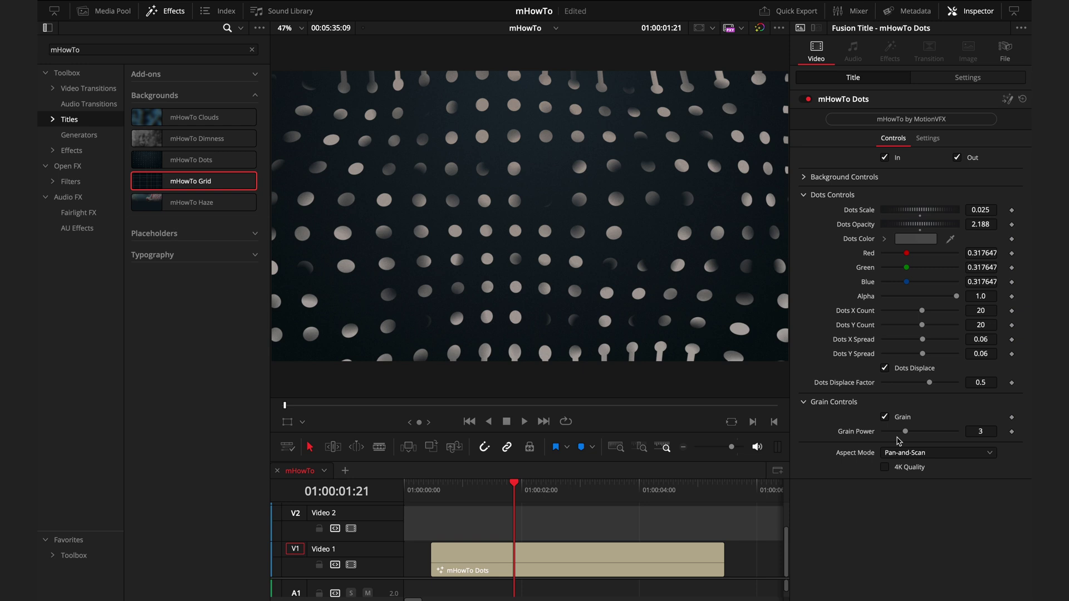
{"action": "left_click", "coordinate": [885, 417]}
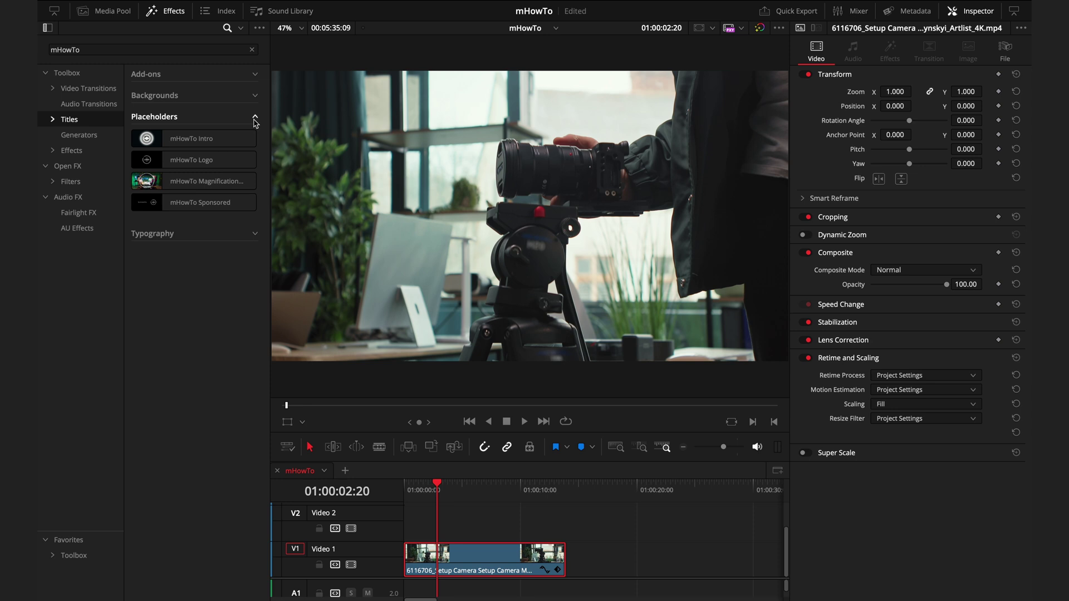
Place mHowTo Sponsored on Video 2 with 4K Quality on and browse for a custom logo.
{"action": "left_click_drag", "start_coordinate": [195, 202], "coordinate": [445, 518]}
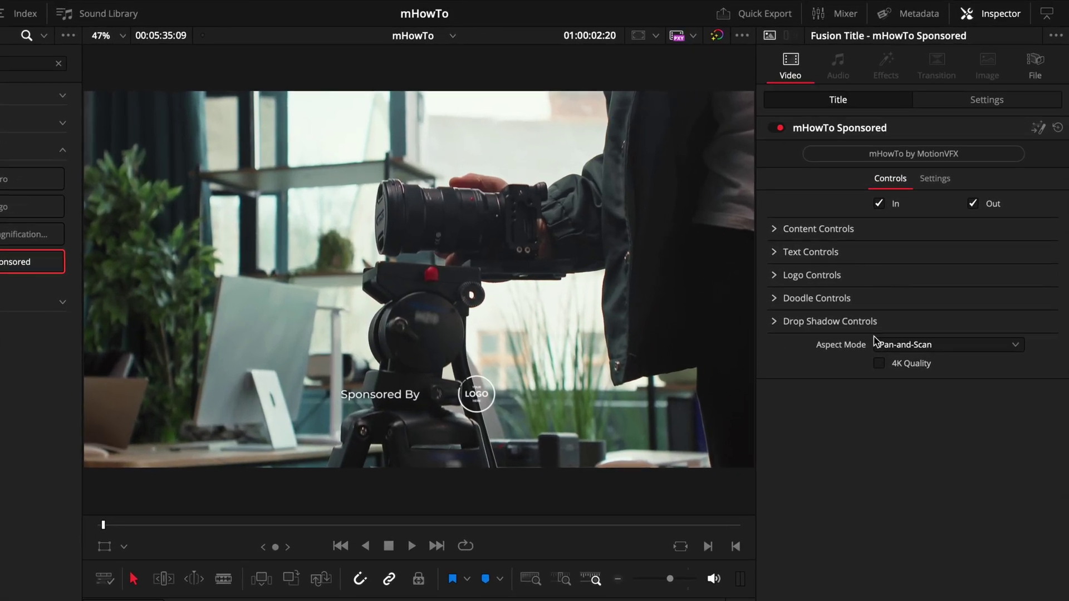
{"action": "left_click", "coordinate": [880, 346]}
{"action": "left_click", "coordinate": [777, 275]}
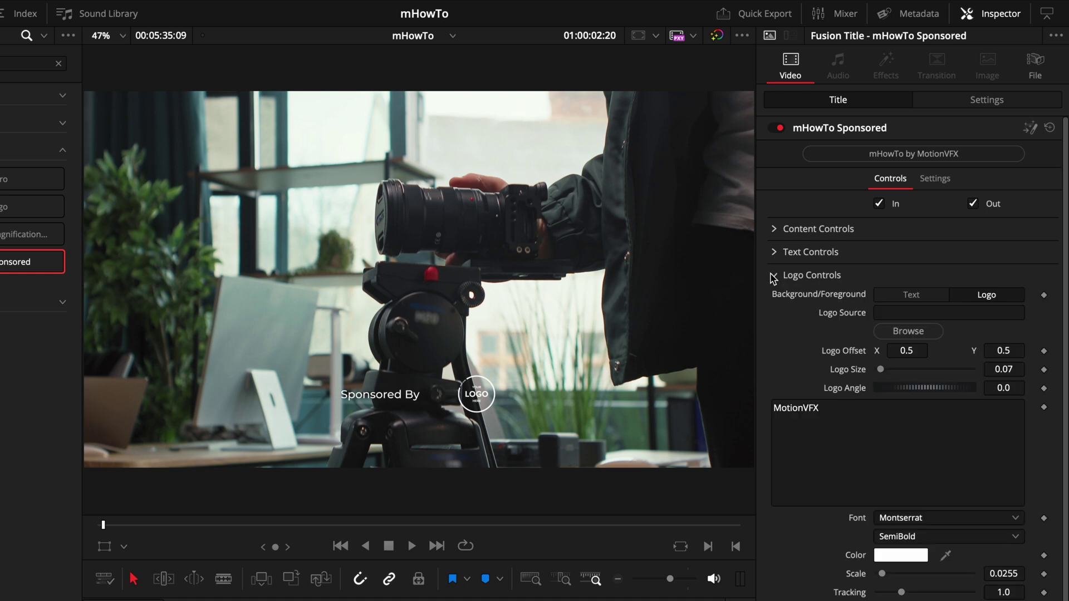
{"action": "left_click", "coordinate": [890, 334]}
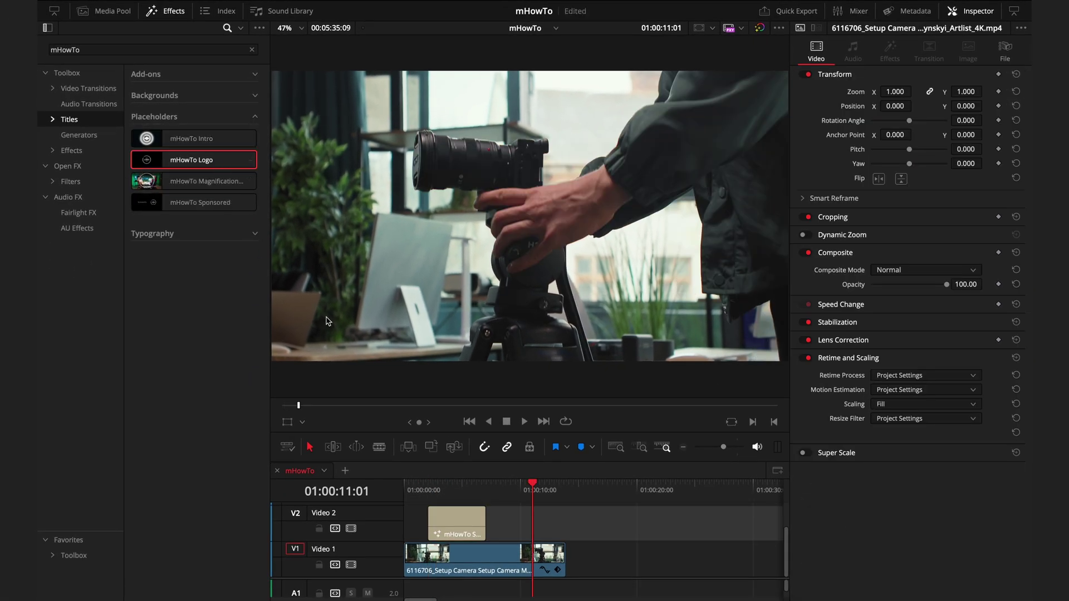
Replace the Sponsored title with the mHowTo Magnification title above the camera clip.
{"action": "left_click", "coordinate": [448, 513]}
{"action": "key", "text": "Delete"}
{"action": "left_click_drag", "start_coordinate": [203, 181], "coordinate": [446, 536]}
{"action": "left_click", "coordinate": [448, 490]}
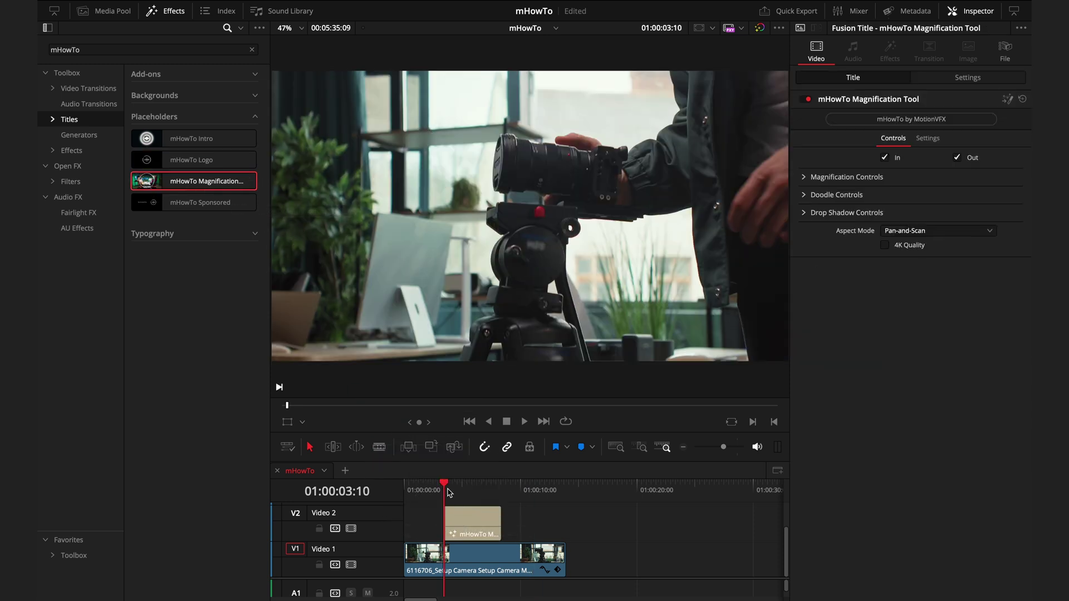
{"action": "key", "text": "space"}
{"action": "key", "text": "space"}
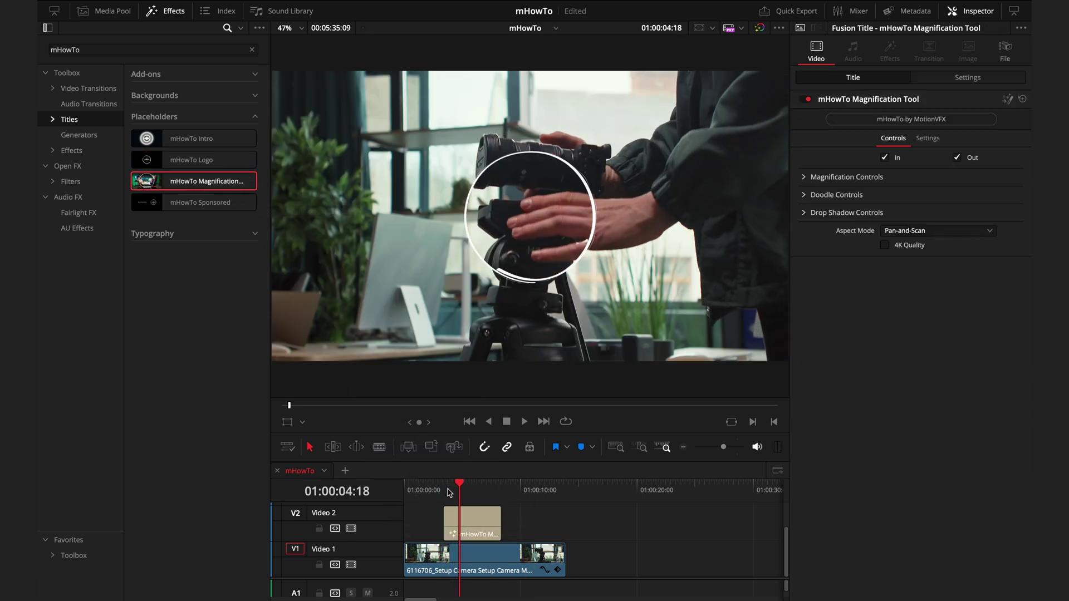
Position the magnifier, narrow its width to 0.355, make it round, and zoom to 1.243.
{"action": "left_click", "coordinate": [815, 178]}
{"action": "left_click_drag", "start_coordinate": [390, 212], "coordinate": [537, 217]}
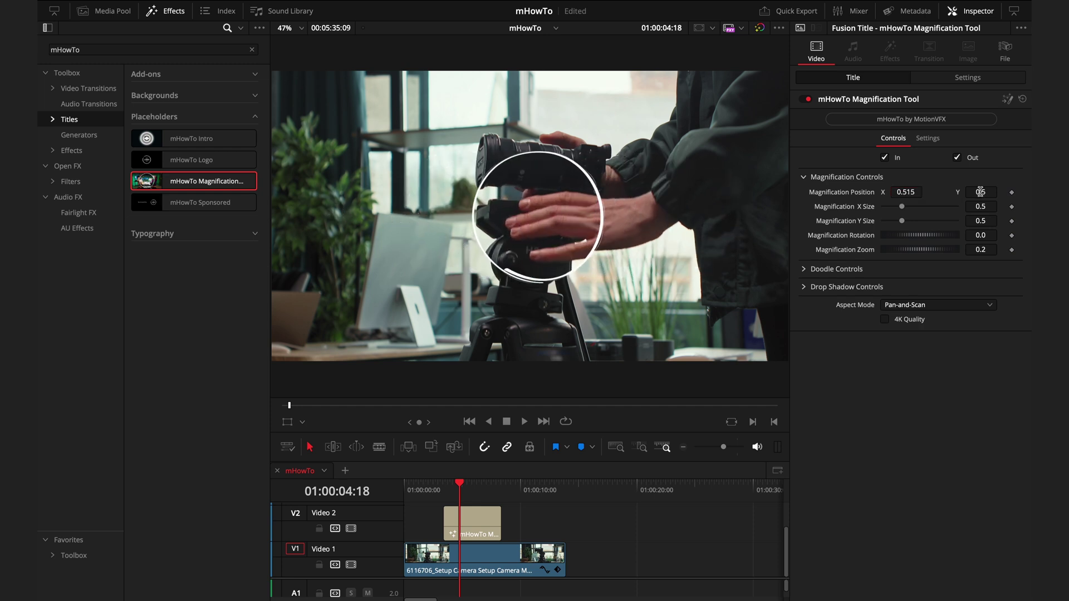
{"action": "left_click_drag", "start_coordinate": [917, 189], "coordinate": [899, 190]}
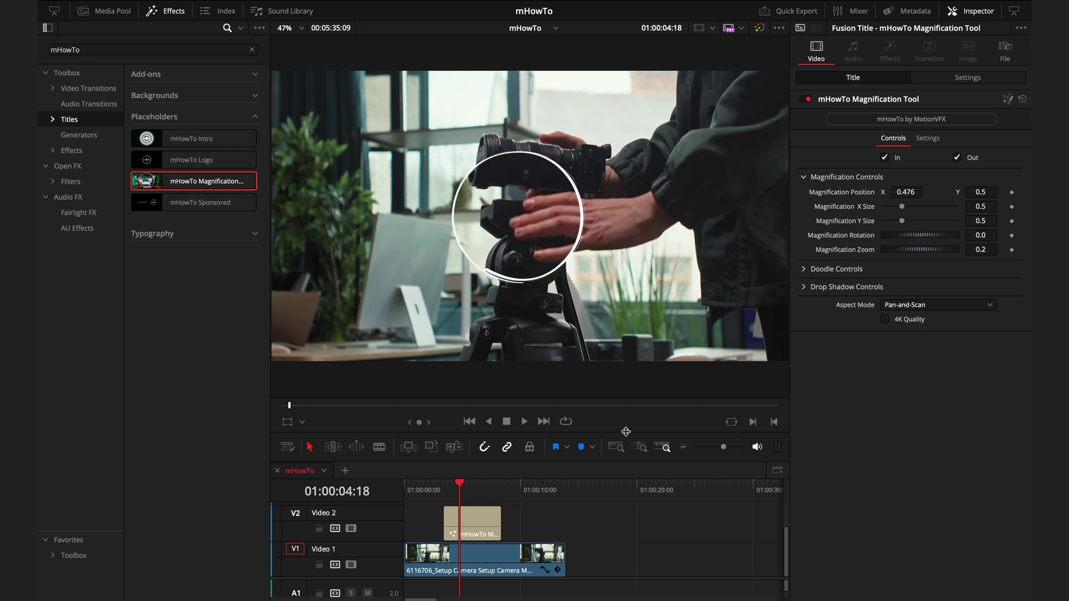
{"action": "mouse_move", "coordinate": [451, 505]}
{"action": "left_mouse_down"}
{"action": "mouse_move", "coordinate": [438, 506]}
{"action": "mouse_move", "coordinate": [448, 496]}
{"action": "left_mouse_up"}
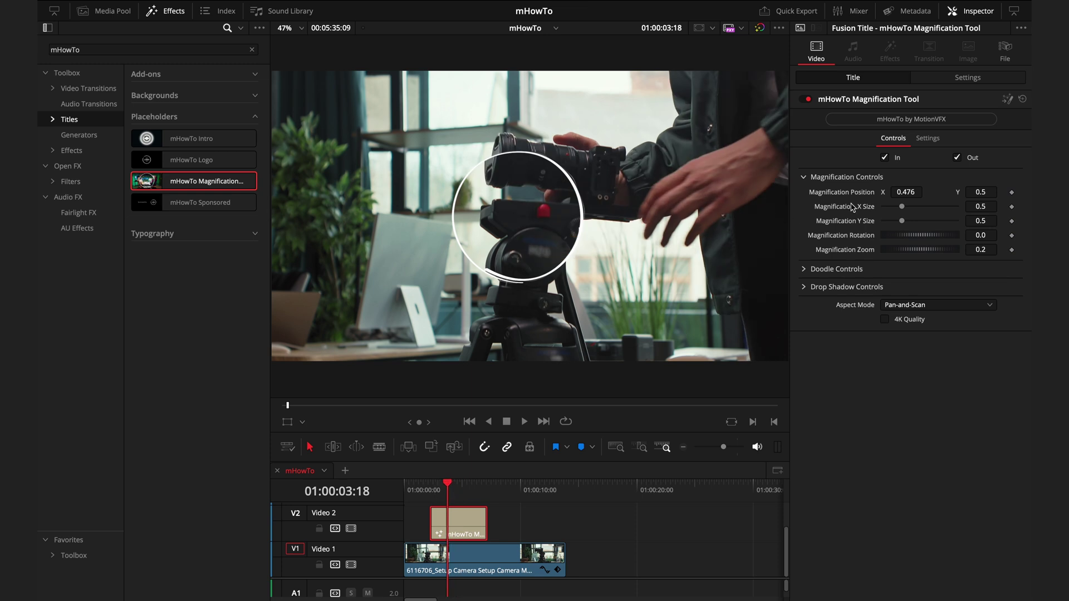
{"action": "left_click_drag", "start_coordinate": [891, 193], "coordinate": [915, 192]}
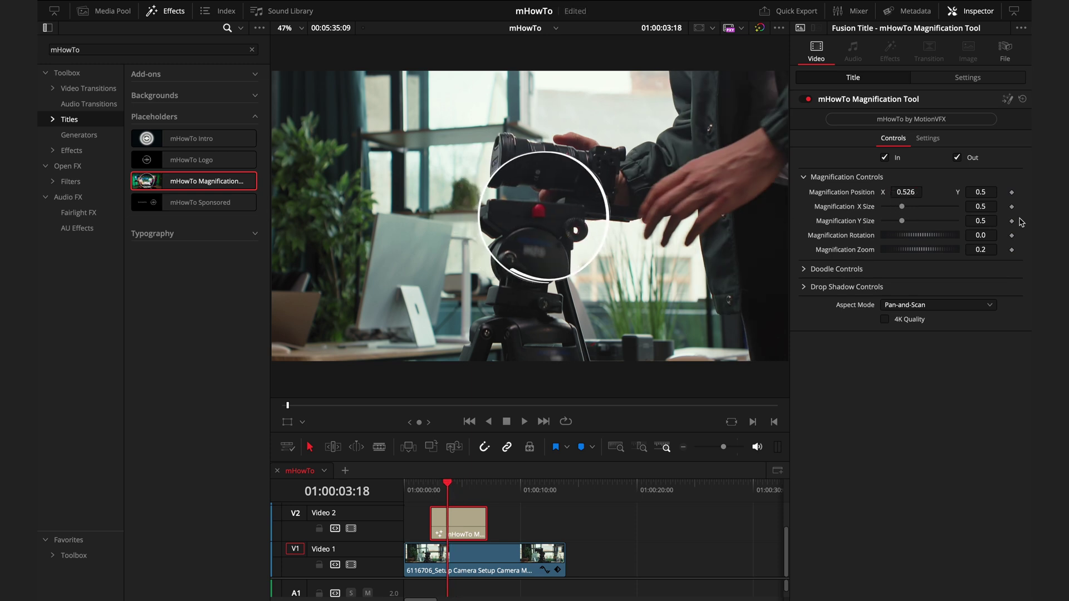
{"action": "mouse_move", "coordinate": [991, 206]}
{"action": "left_mouse_down"}
{"action": "mouse_move", "coordinate": [975, 206]}
{"action": "mouse_move", "coordinate": [976, 221]}
{"action": "mouse_move", "coordinate": [986, 192]}
{"action": "left_mouse_up"}
{"action": "mouse_move", "coordinate": [906, 192]}
{"action": "left_mouse_down"}
{"action": "mouse_move", "coordinate": [936, 193]}
{"action": "mouse_move", "coordinate": [912, 192]}
{"action": "left_mouse_up"}
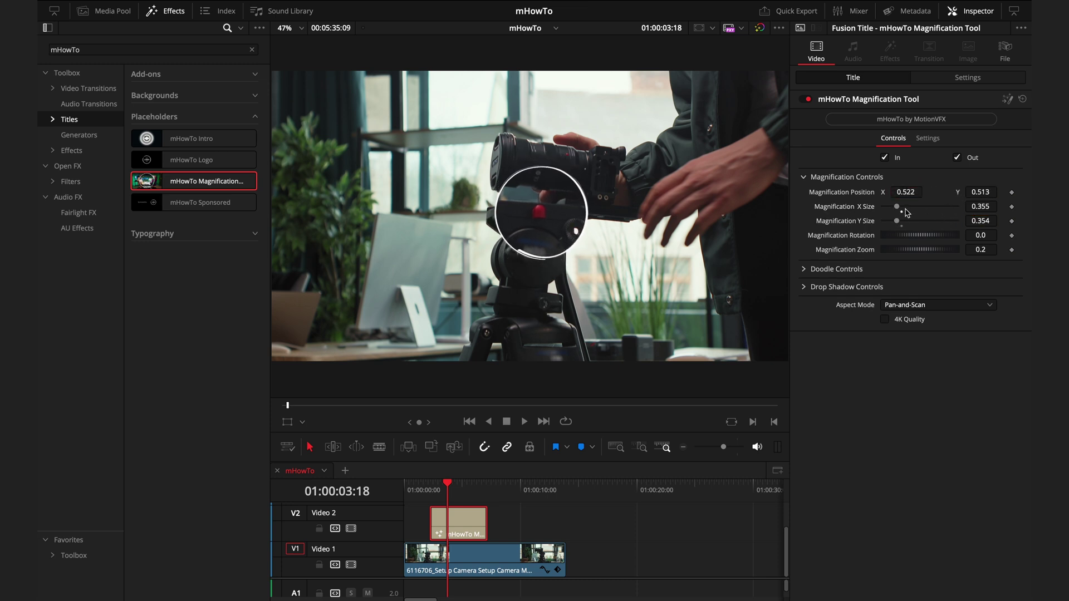
{"action": "left_click_drag", "start_coordinate": [906, 250], "coordinate": [928, 251]}
{"action": "left_click_drag", "start_coordinate": [907, 193], "coordinate": [905, 192]}
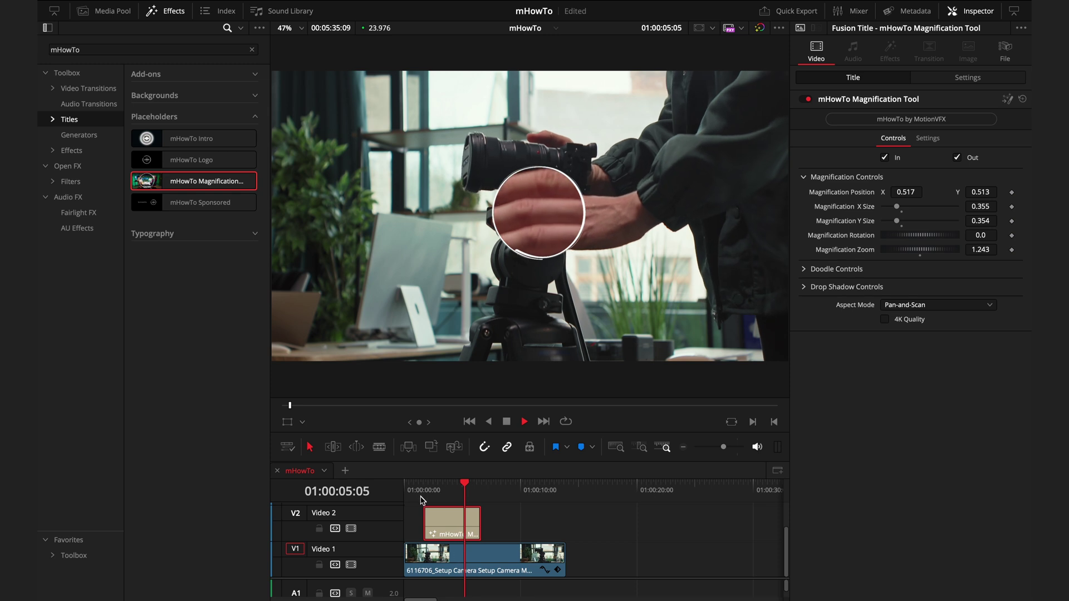
{"action": "key", "text": "space"}
Shorten the Magnification title clip, review the edit, and save the project.
{"action": "left_click_drag", "start_coordinate": [479, 529], "coordinate": [456, 507]}
{"action": "left_click", "coordinate": [427, 493]}
{"action": "key", "text": "space"}
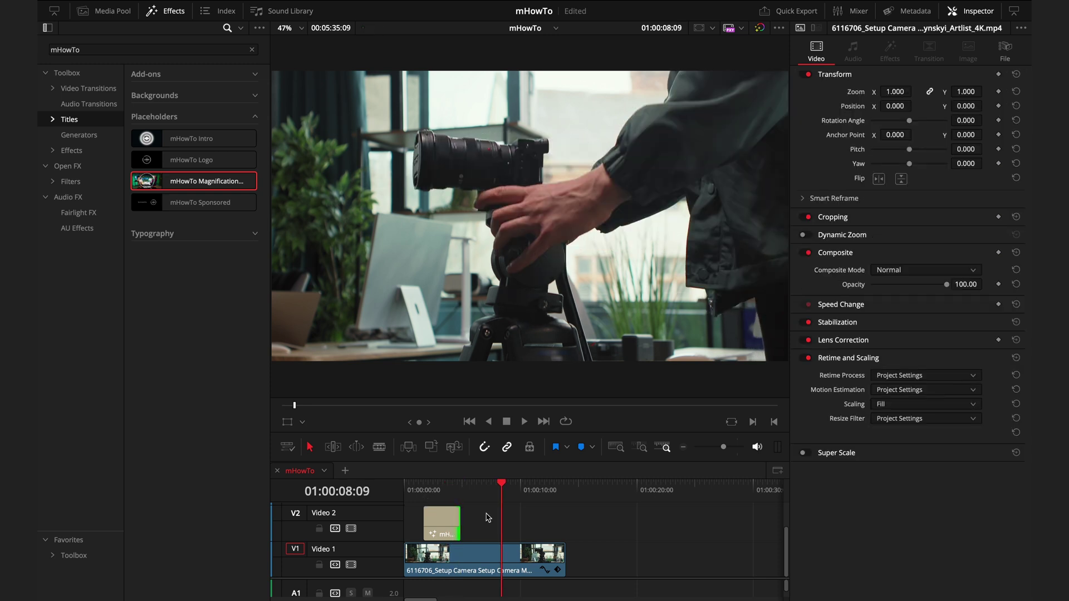
{"action": "key", "text": "ctrl+s"}
Toggle the magnifier's doodle outline off and back on, leaving it enabled.
{"action": "left_click", "coordinate": [448, 488]}
{"action": "left_click", "coordinate": [447, 518]}
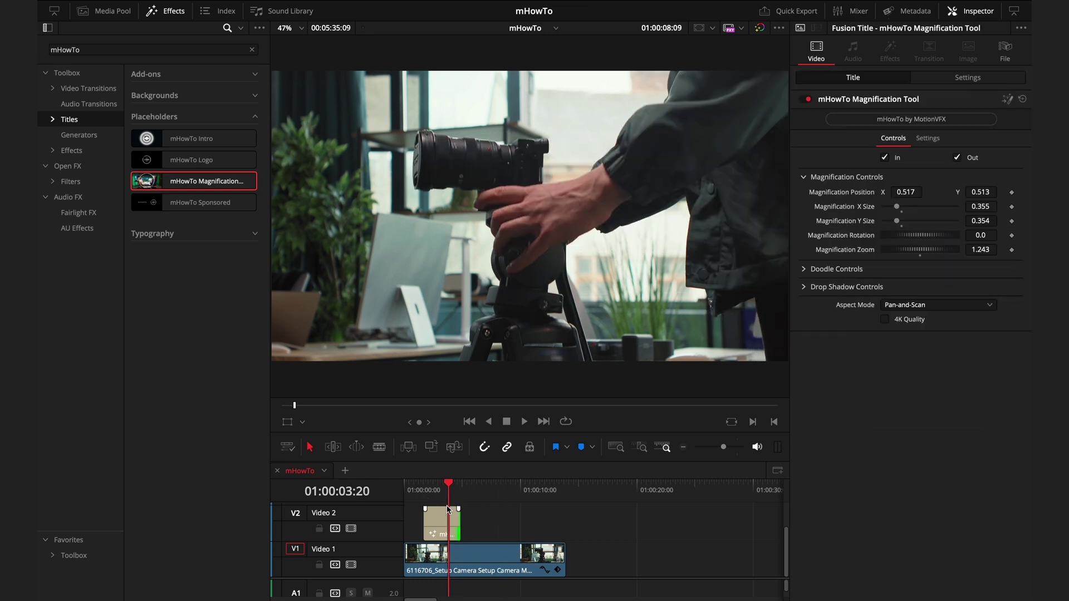
{"action": "left_click", "coordinate": [804, 268]}
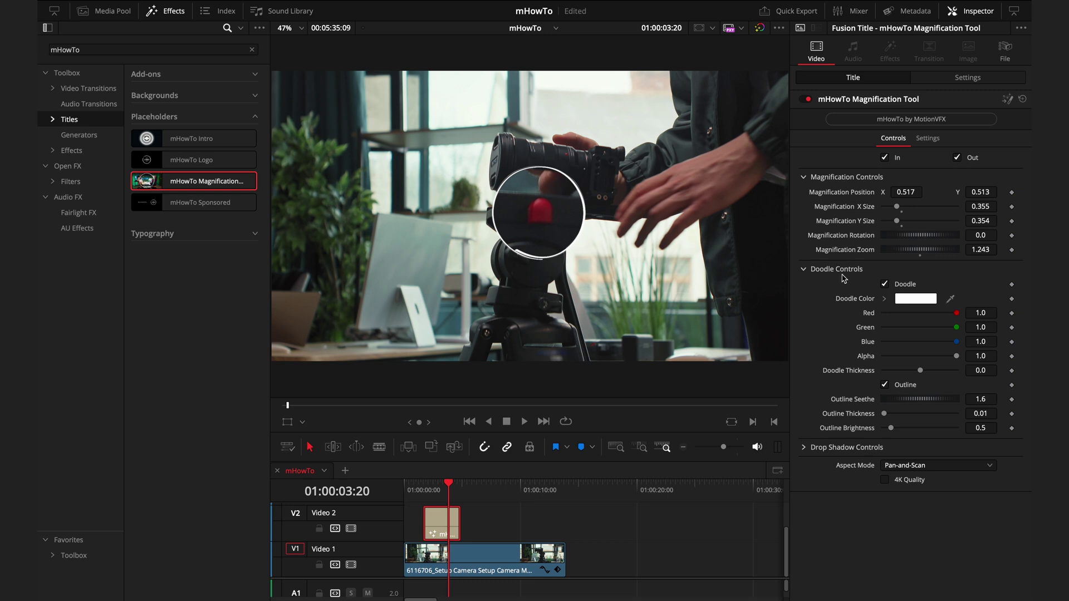
{"action": "left_click", "coordinate": [885, 285]}
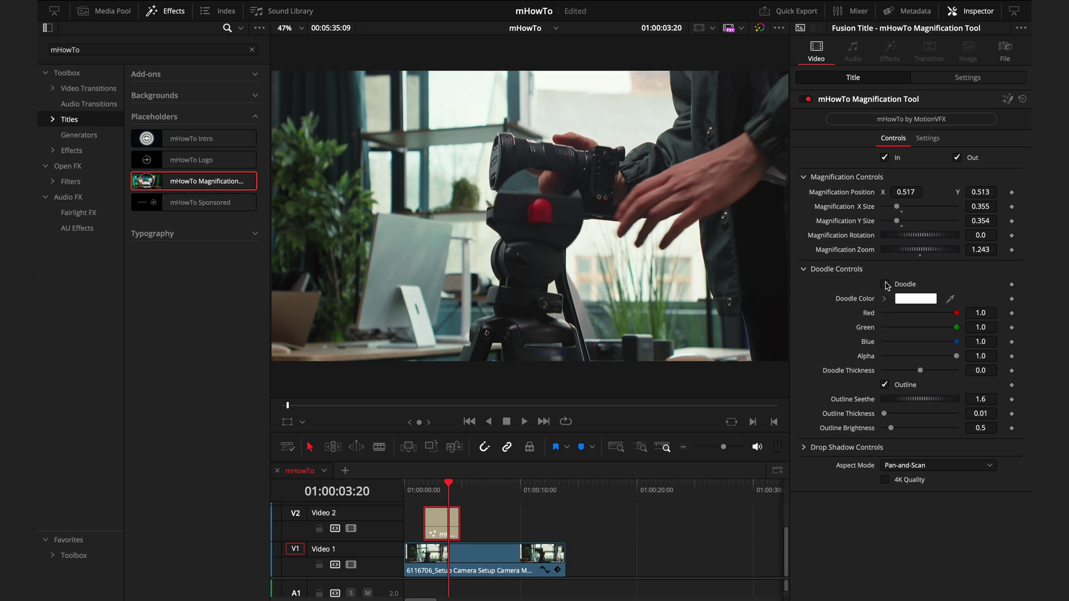
{"action": "left_click", "coordinate": [885, 284]}
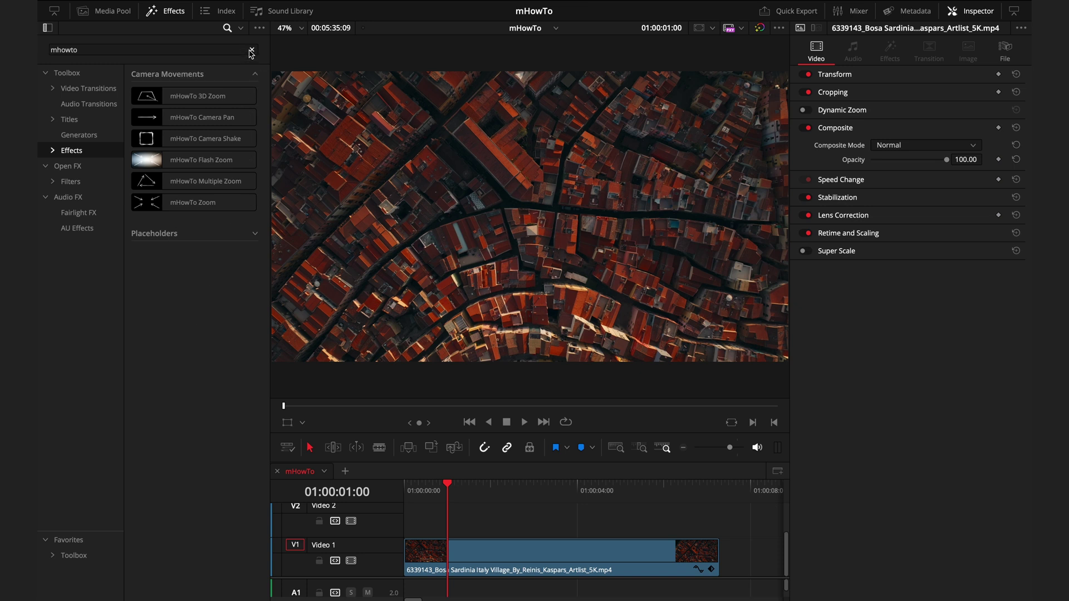
{"action": "key", "text": "ctrl+z"}
{"action": "left_click", "coordinate": [98, 52]}
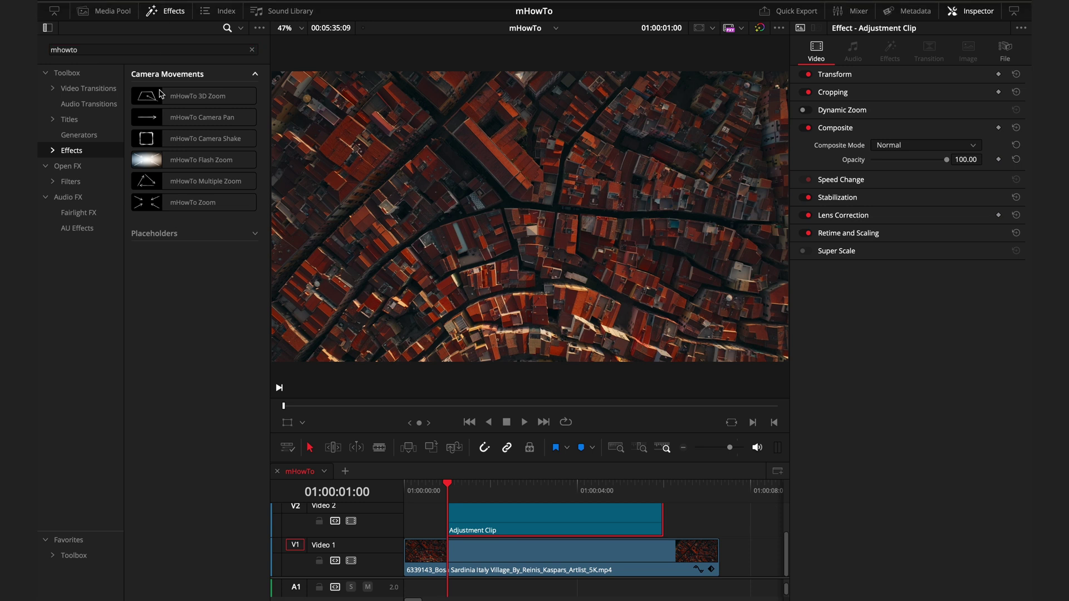
Apply mHowTo 3D Zoom from Camera Movements to the Adjustment Clip on Video 2.
{"action": "left_click_drag", "start_coordinate": [198, 95], "coordinate": [513, 508]}
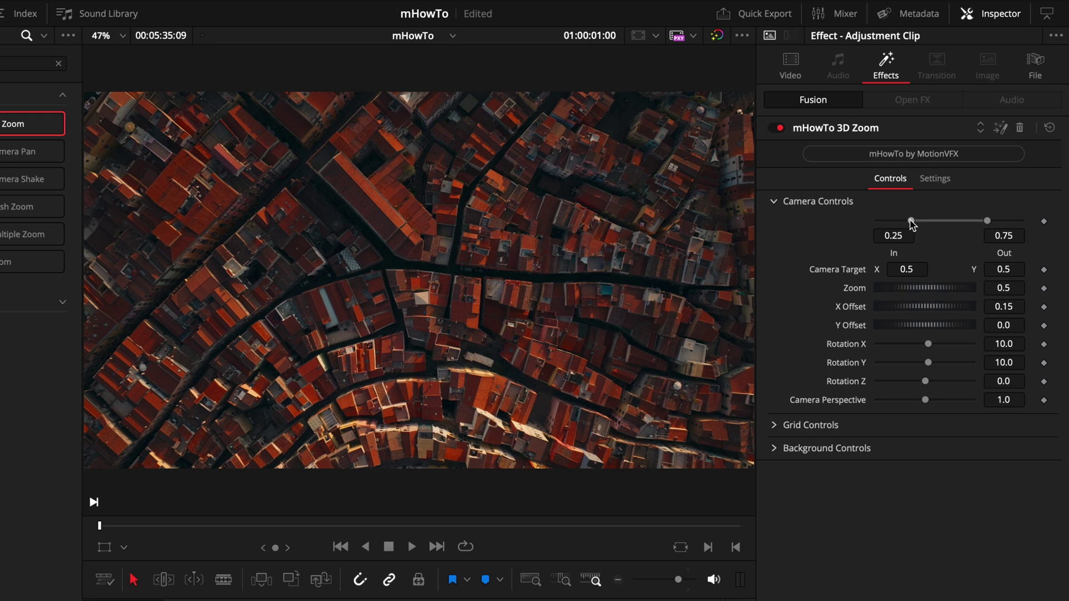
Try several In points for the 3D Zoom camera move, settling on 0.25.
{"action": "left_click_drag", "start_coordinate": [908, 221], "coordinate": [860, 215]}
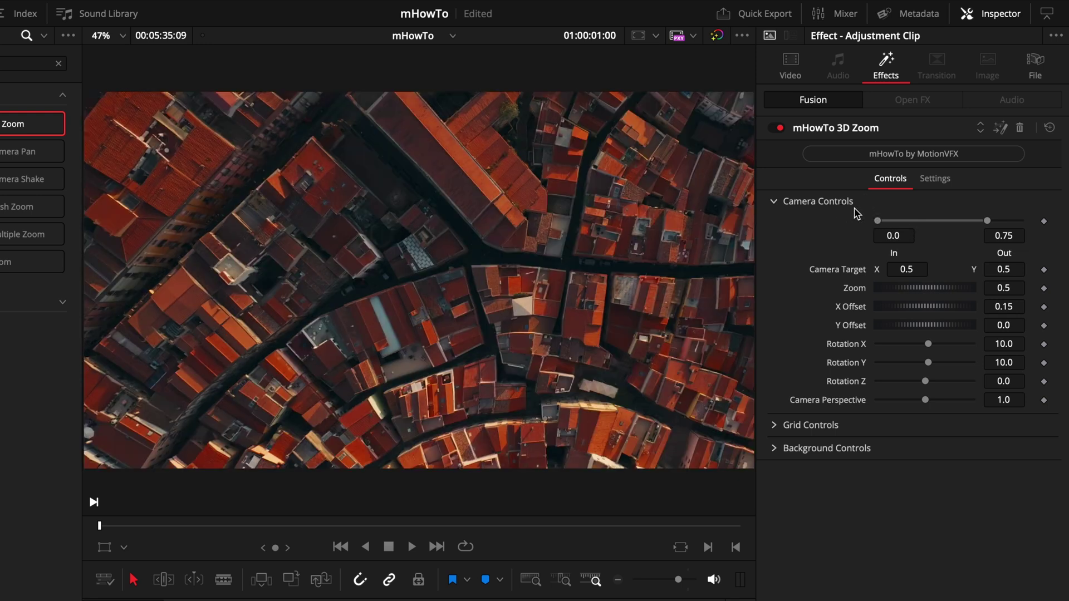
{"action": "left_click", "coordinate": [887, 222]}
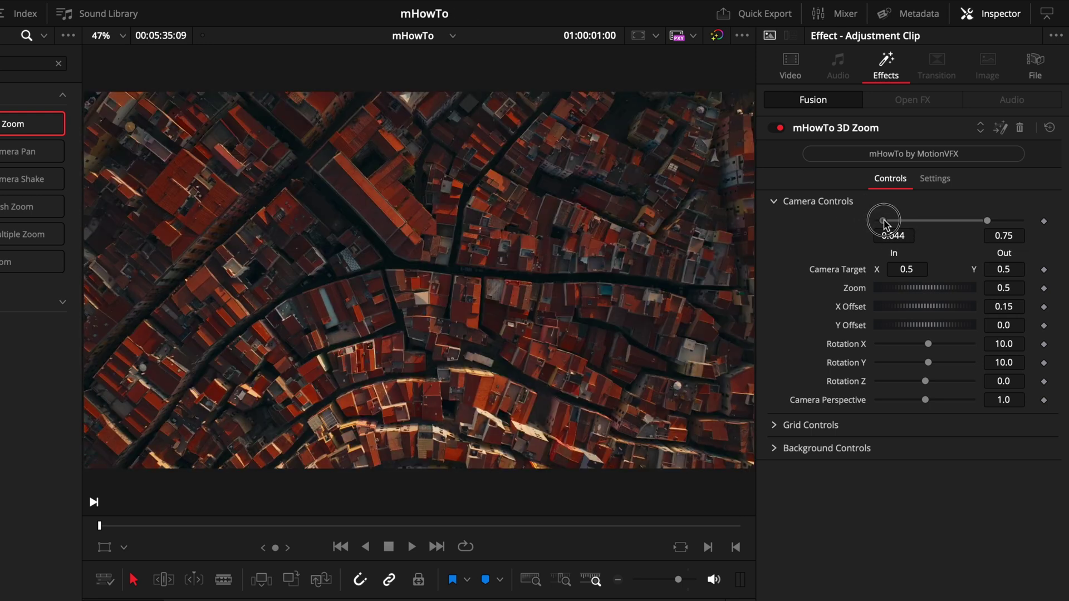
{"action": "left_click_drag", "start_coordinate": [888, 222], "coordinate": [920, 218]}
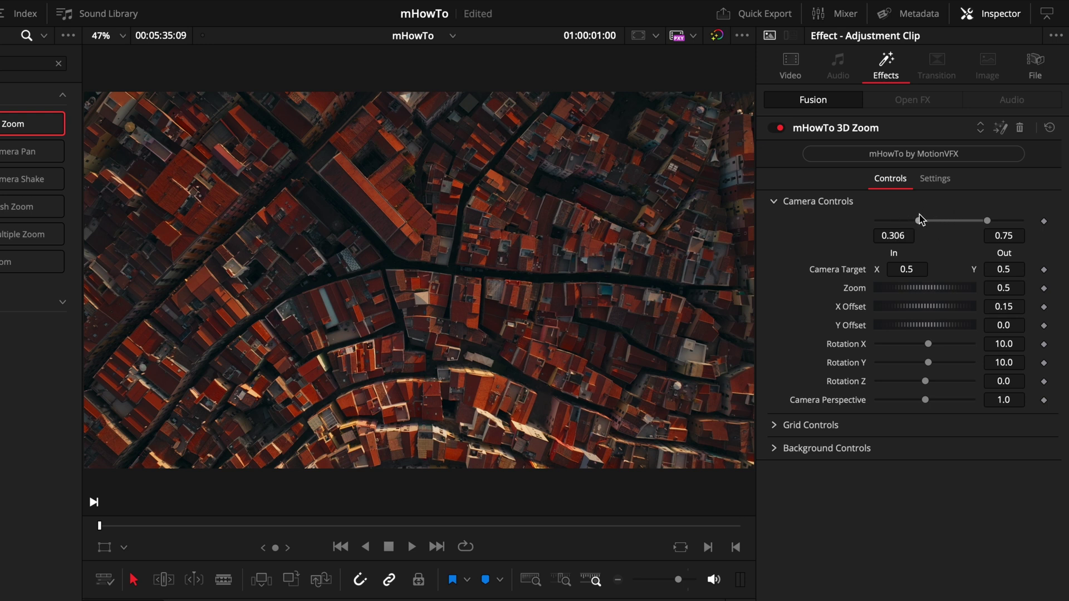
{"action": "left_click_drag", "start_coordinate": [920, 219], "coordinate": [911, 220]}
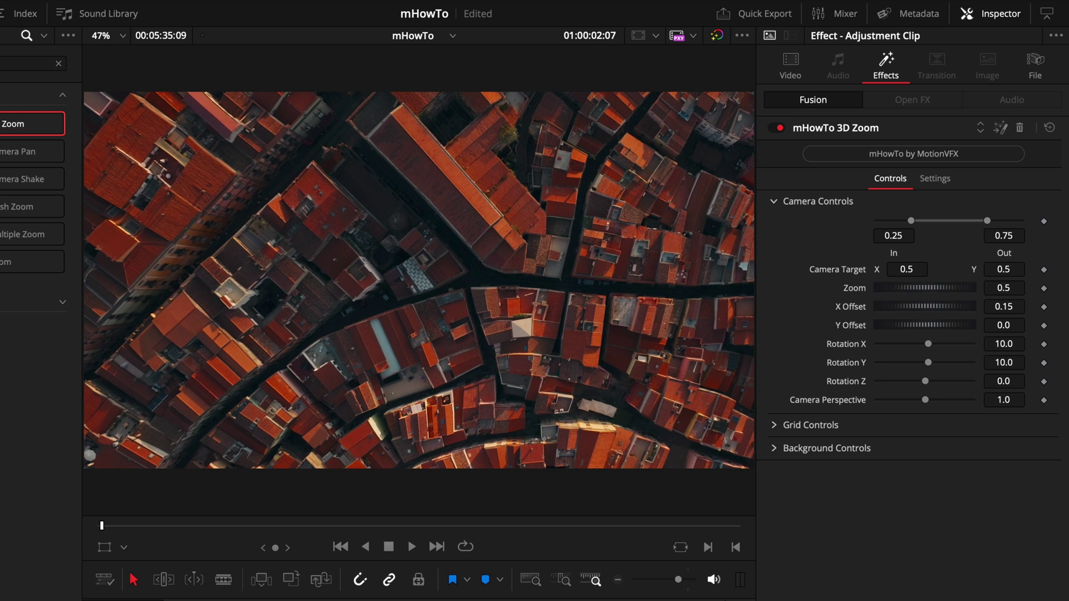
Set zoom 0.609, X offset 0.0384, Y offset 0.1246, rotations back to 10, perspective 0.281.
{"action": "mouse_move", "coordinate": [906, 269]}
{"action": "left_mouse_down"}
{"action": "mouse_move", "coordinate": [800, 279]}
{"action": "mouse_move", "coordinate": [884, 291]}
{"action": "mouse_move", "coordinate": [1030, 281]}
{"action": "mouse_move", "coordinate": [906, 272]}
{"action": "left_mouse_up"}
{"action": "left_click_drag", "start_coordinate": [1015, 269], "coordinate": [945, 289]}
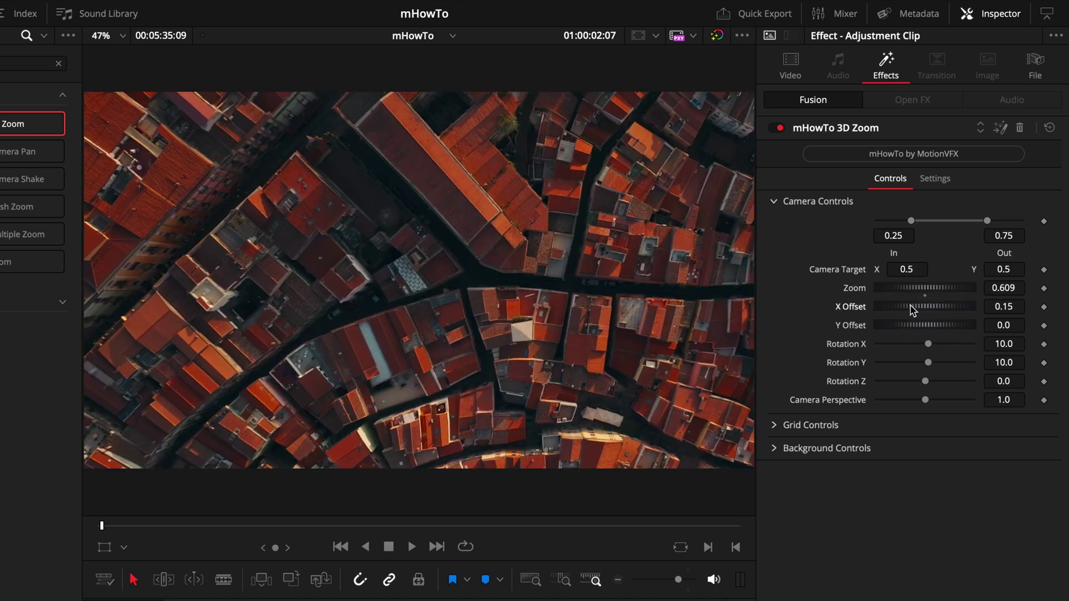
{"action": "left_click_drag", "start_coordinate": [927, 309], "coordinate": [957, 326]}
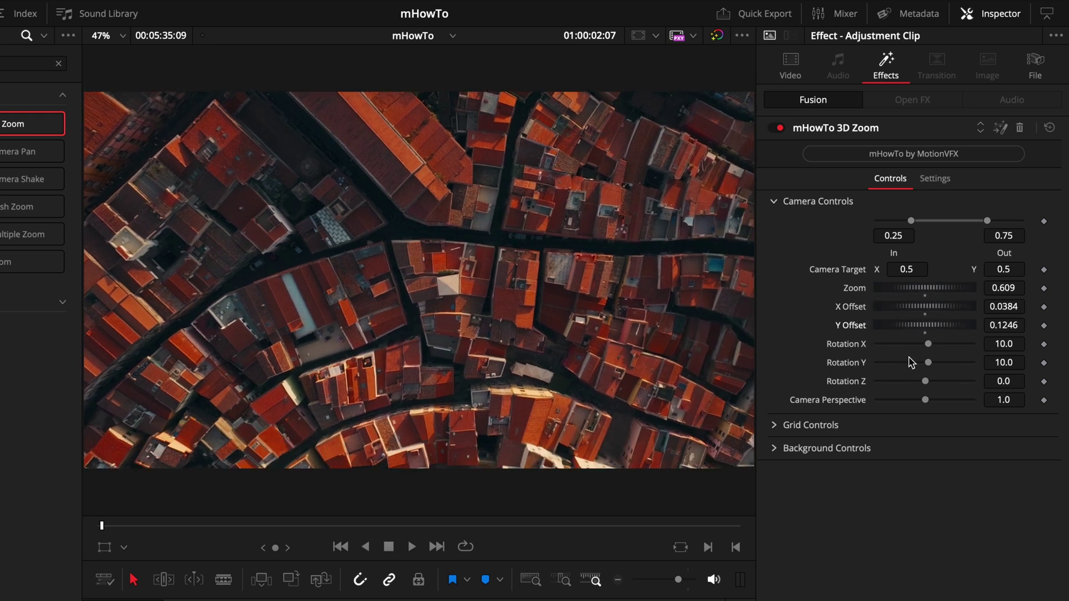
{"action": "left_click", "coordinate": [929, 344]}
{"action": "mouse_move", "coordinate": [932, 347]}
{"action": "left_mouse_down"}
{"action": "mouse_move", "coordinate": [913, 344]}
{"action": "mouse_move", "coordinate": [933, 343]}
{"action": "mouse_move", "coordinate": [922, 362]}
{"action": "mouse_move", "coordinate": [937, 365]}
{"action": "left_mouse_up"}
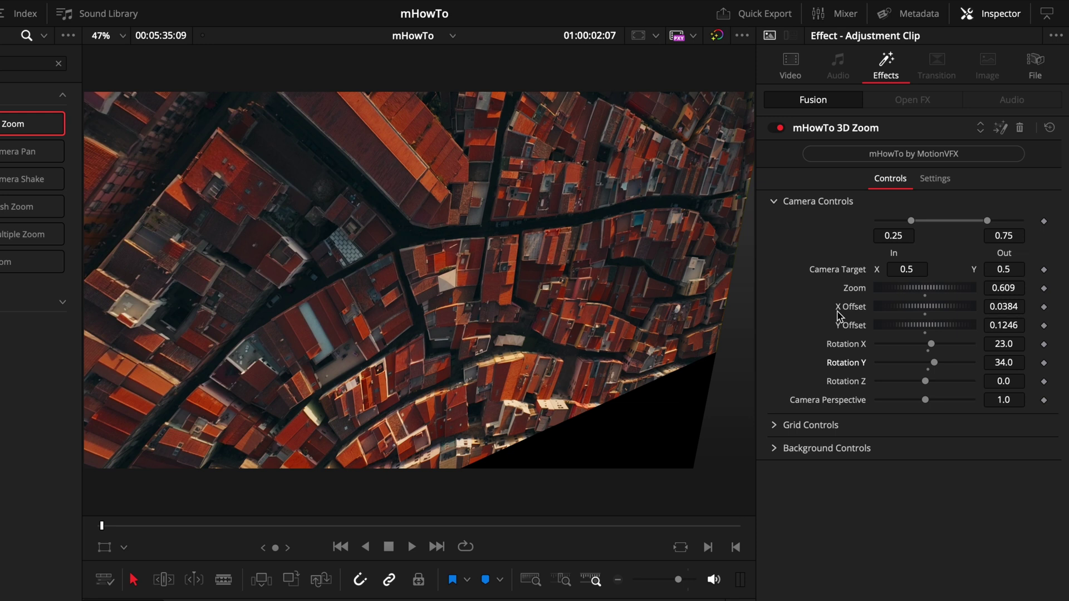
{"action": "double_click", "coordinate": [849, 345]}
{"action": "double_click", "coordinate": [846, 362]}
{"action": "left_click_drag", "start_coordinate": [926, 399], "coordinate": [891, 406]}
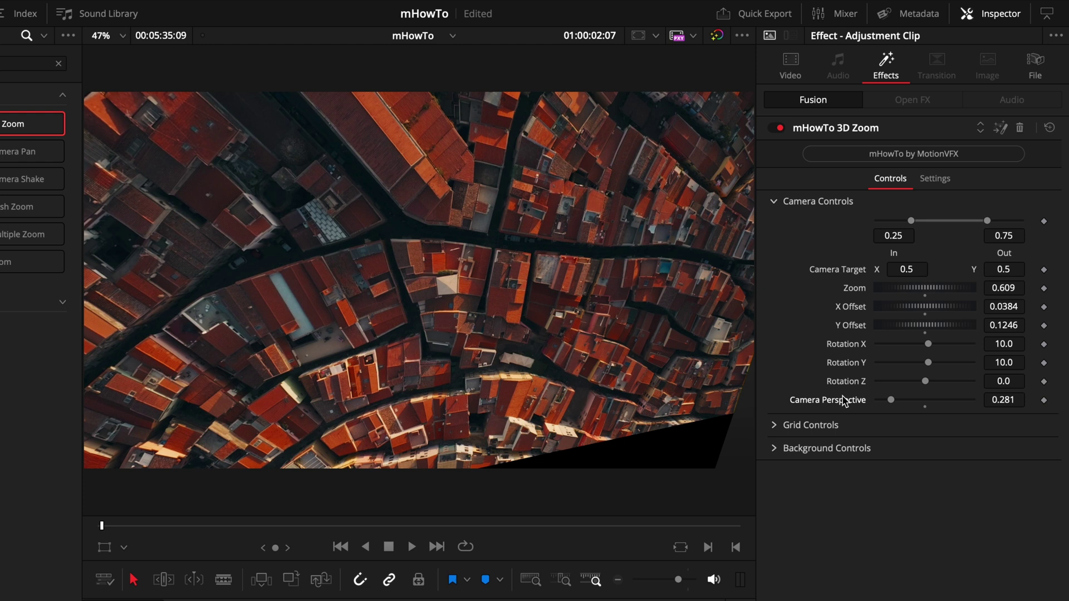
{"action": "left_click", "coordinate": [774, 201]}
{"action": "left_click", "coordinate": [775, 225]}
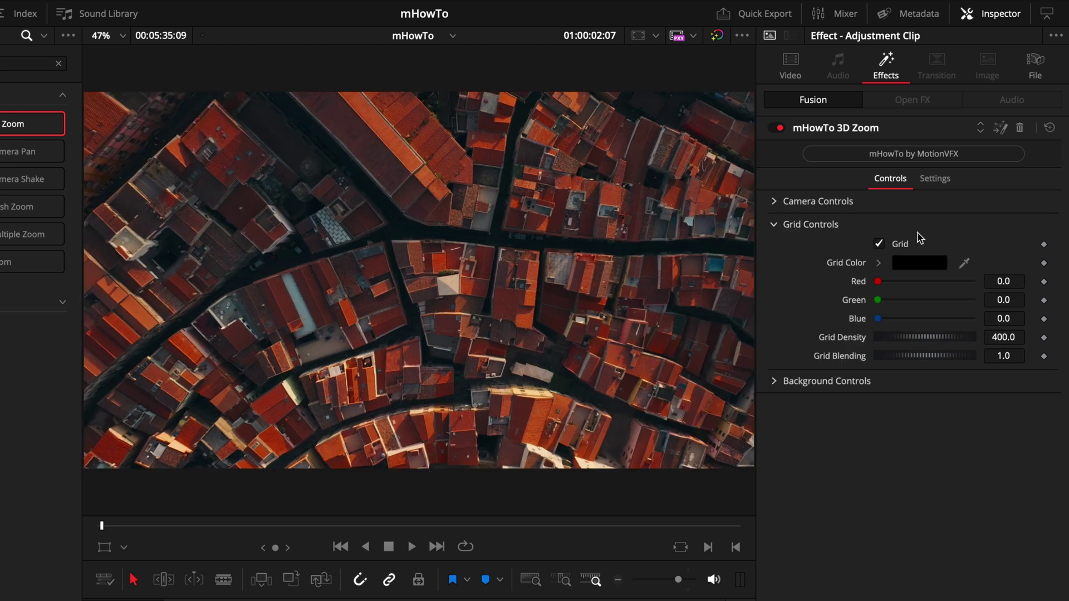
Try the 3D Zoom grid overlay in cyan, then leave the grid switched off.
{"action": "left_click", "coordinate": [880, 245]}
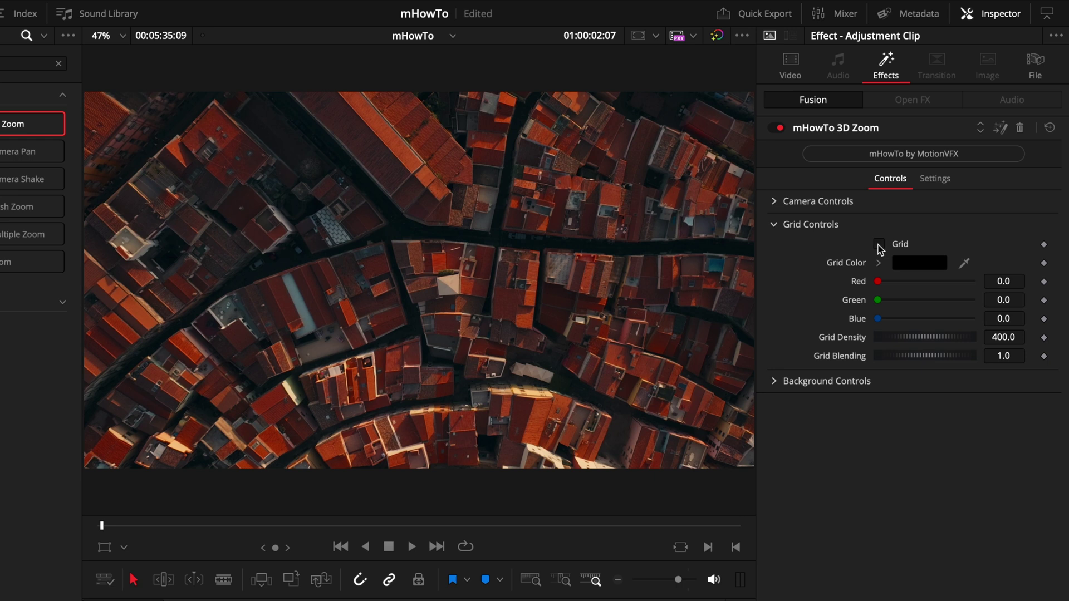
{"action": "left_click", "coordinate": [879, 246]}
{"action": "left_click", "coordinate": [880, 246]}
{"action": "left_click", "coordinate": [880, 245]}
{"action": "scroll", "coordinate": [484, 334], "scroll_direction": "up", "scroll_amount": 10}
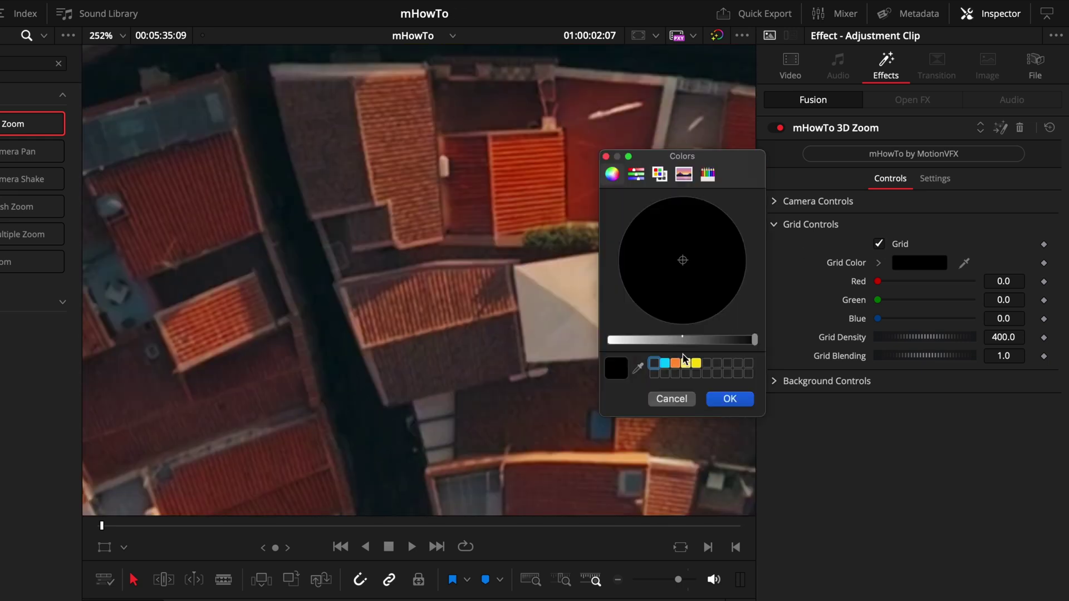
{"action": "left_click", "coordinate": [664, 363]}
{"action": "left_click", "coordinate": [730, 399]}
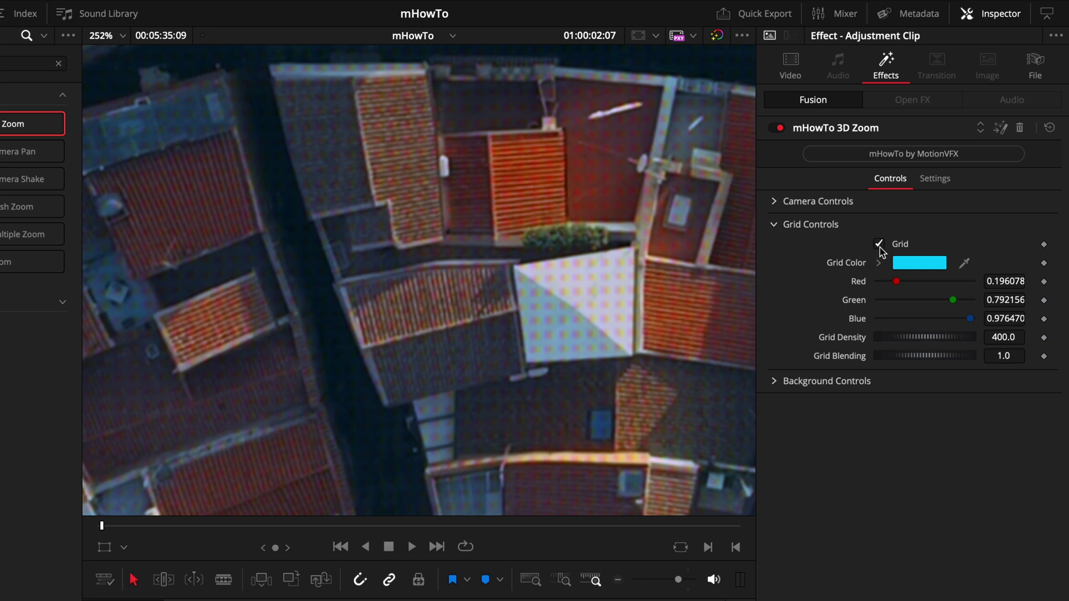
{"action": "left_click", "coordinate": [880, 245]}
{"action": "left_click", "coordinate": [880, 245]}
{"action": "left_click", "coordinate": [880, 245]}
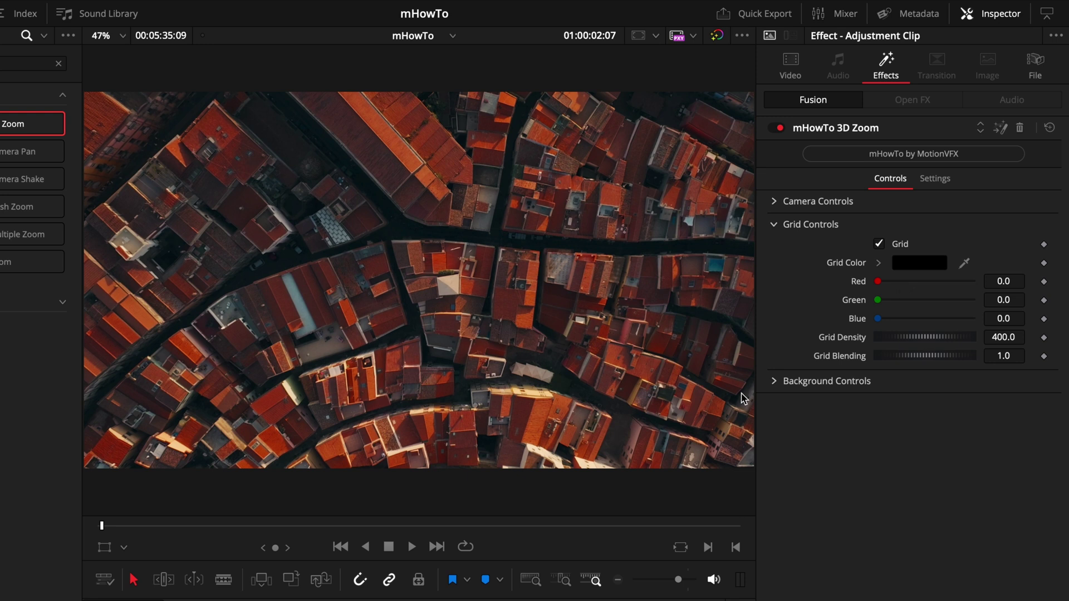
{"action": "left_click", "coordinate": [774, 382]}
{"action": "left_click", "coordinate": [790, 228]}
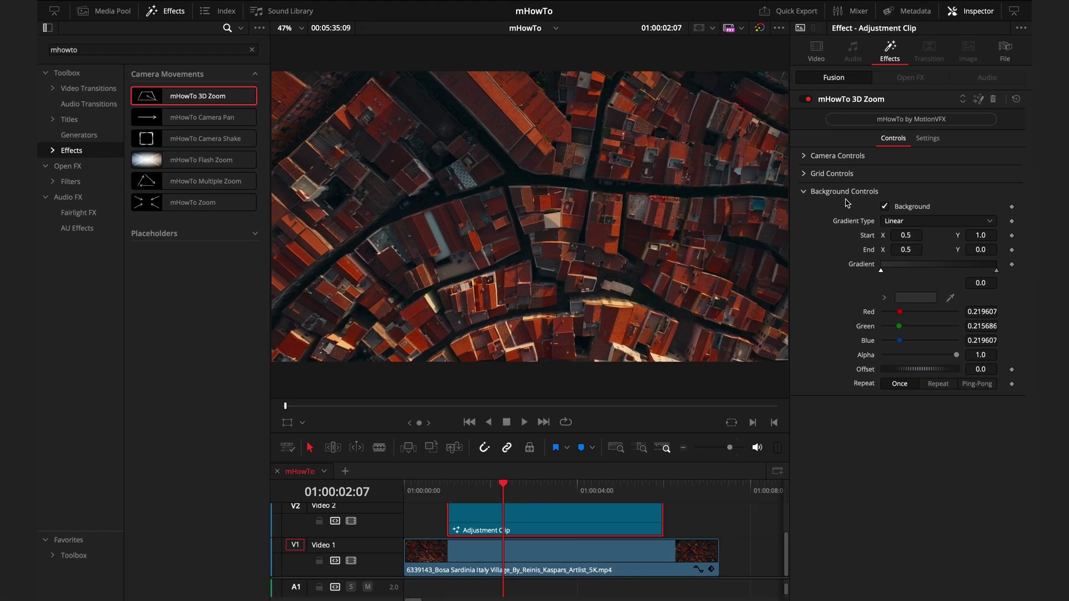
{"action": "left_click", "coordinate": [803, 157]}
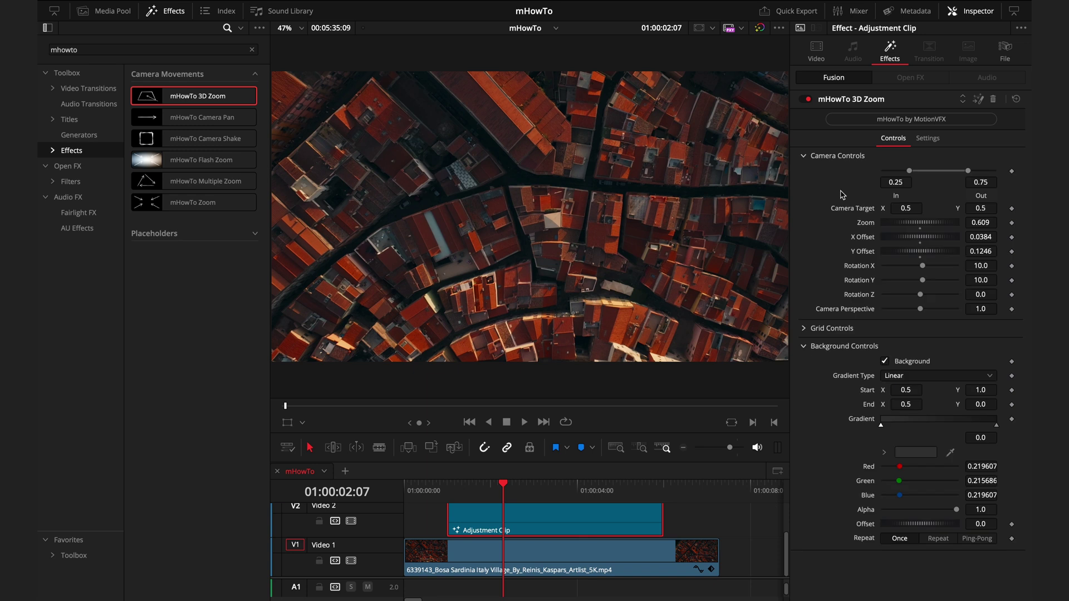
{"action": "mouse_move", "coordinate": [909, 209]}
{"action": "left_mouse_down"}
{"action": "mouse_move", "coordinate": [818, 209]}
{"action": "mouse_move", "coordinate": [911, 213]}
{"action": "left_mouse_up"}
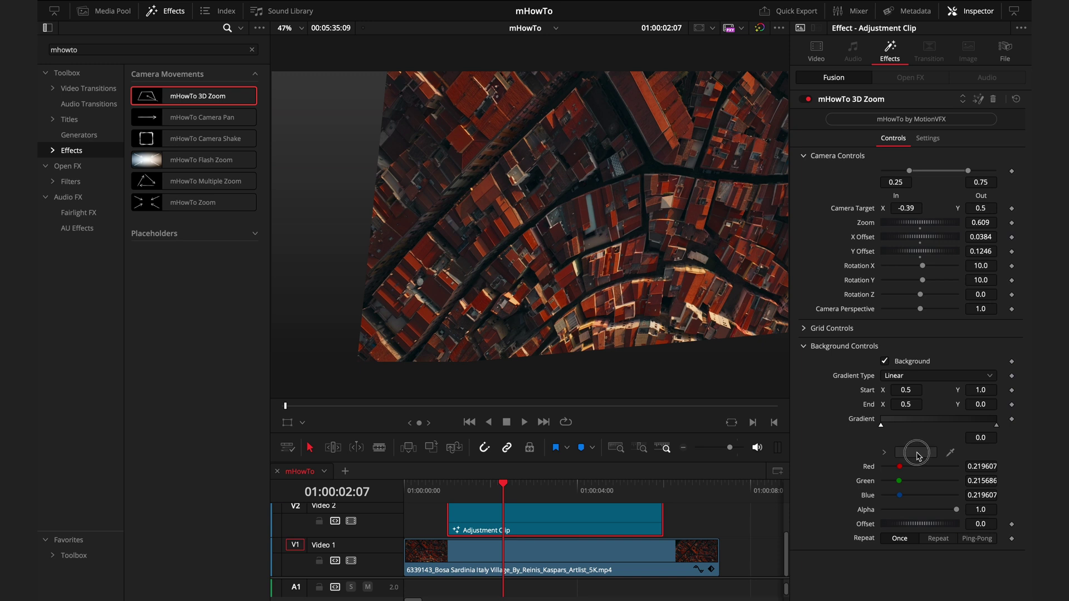
{"action": "left_click", "coordinate": [916, 453]}
{"action": "left_click_drag", "start_coordinate": [702, 234], "coordinate": [749, 234]}
{"action": "left_click", "coordinate": [725, 308]}
{"action": "double_click", "coordinate": [860, 212]}
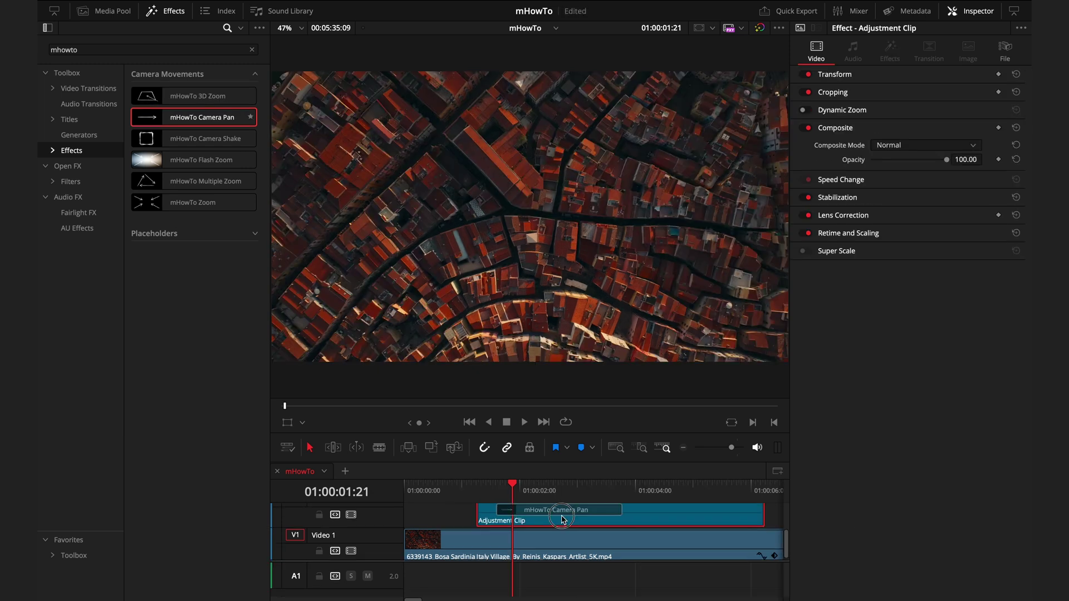
{"action": "left_click_drag", "start_coordinate": [194, 117], "coordinate": [569, 525]}
On the adjustment clip's first frame, set the Camera Pan start point to X 0.392, Y 0.39.
{"action": "key", "text": "Up"}
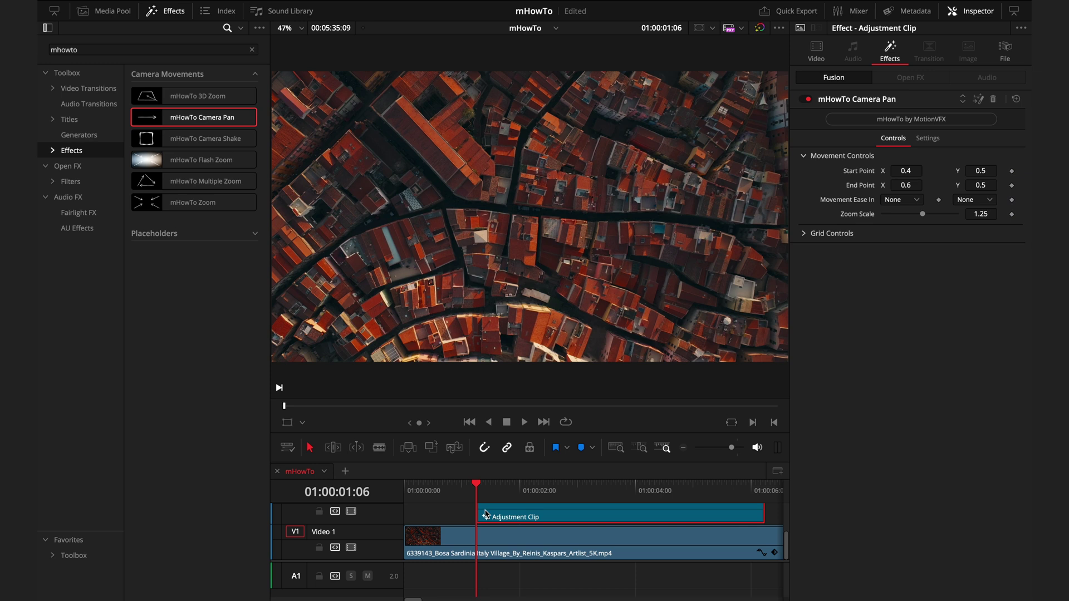
{"action": "key", "text": "Left"}
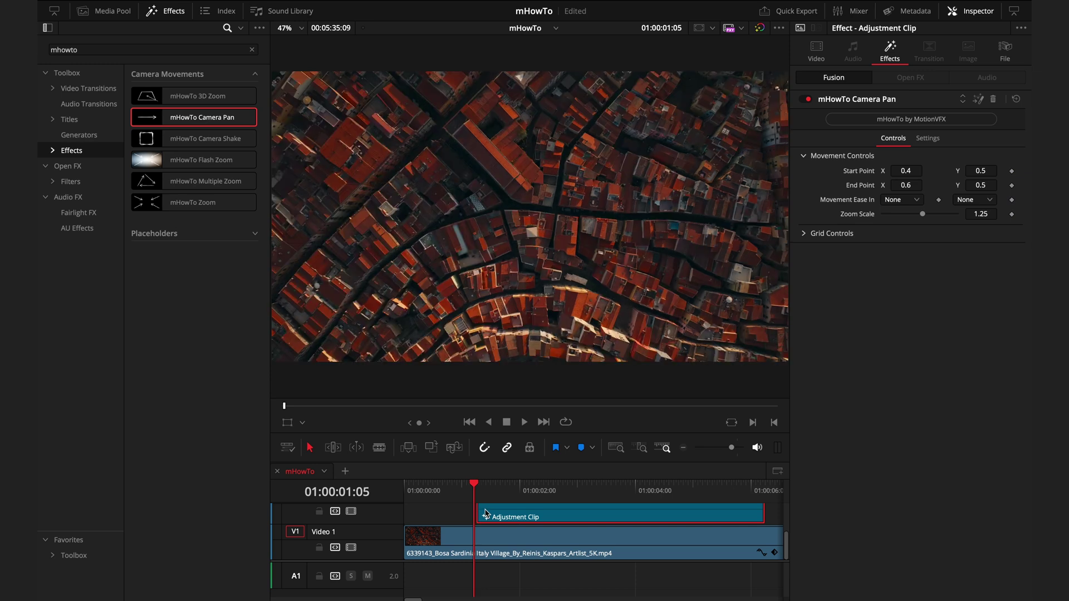
{"action": "key", "text": "Right"}
{"action": "key", "text": "Left"}
{"action": "key", "text": "Right"}
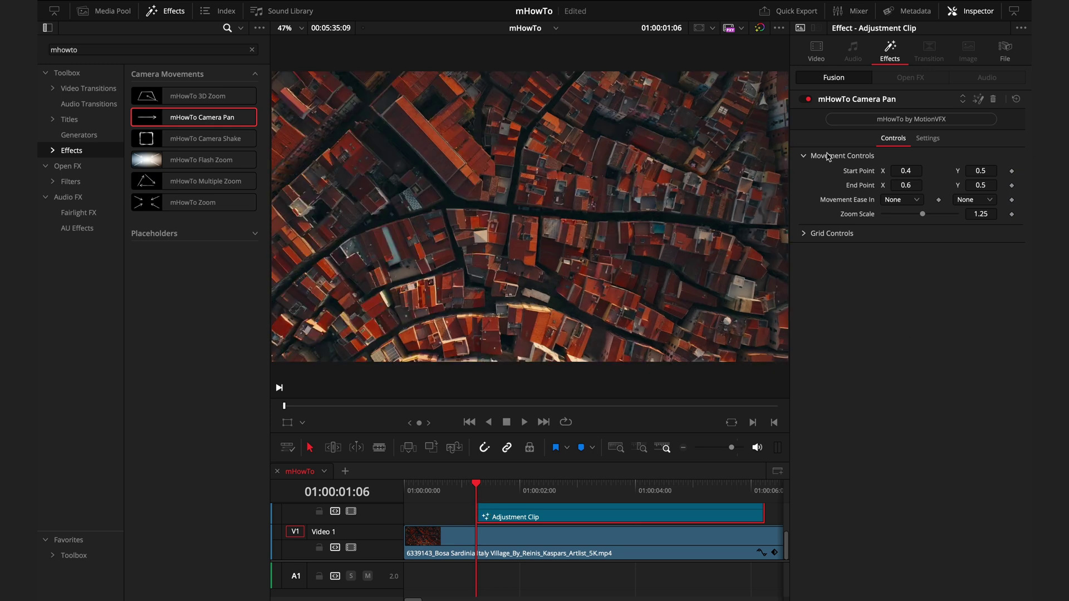
{"action": "left_click_drag", "start_coordinate": [908, 170], "coordinate": [880, 177]}
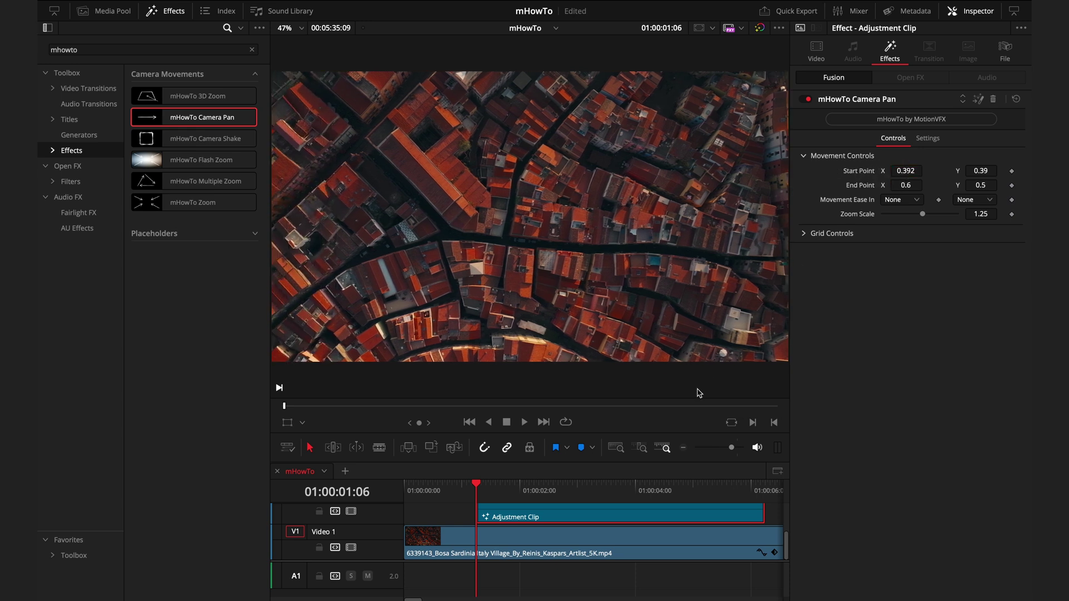
At the clip's end, set the Camera Pan end point to X 0.62, Y 0.619.
{"action": "key", "text": "Down"}
{"action": "left_click_drag", "start_coordinate": [551, 183], "coordinate": [539, 271]}
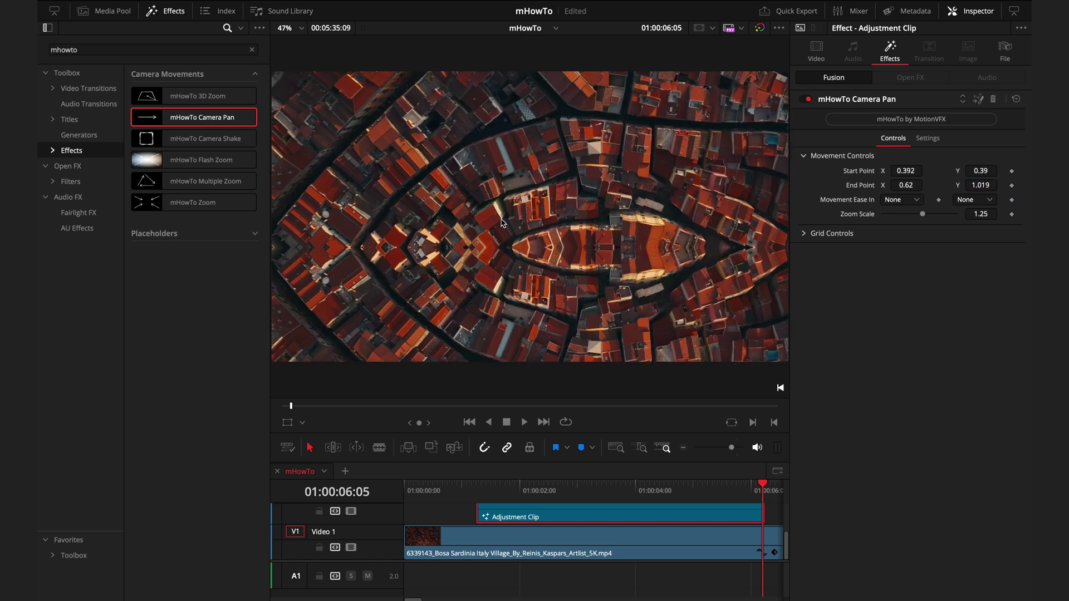
{"action": "key", "text": "super+s"}
{"action": "left_click_drag", "start_coordinate": [991, 184], "coordinate": [921, 202]}
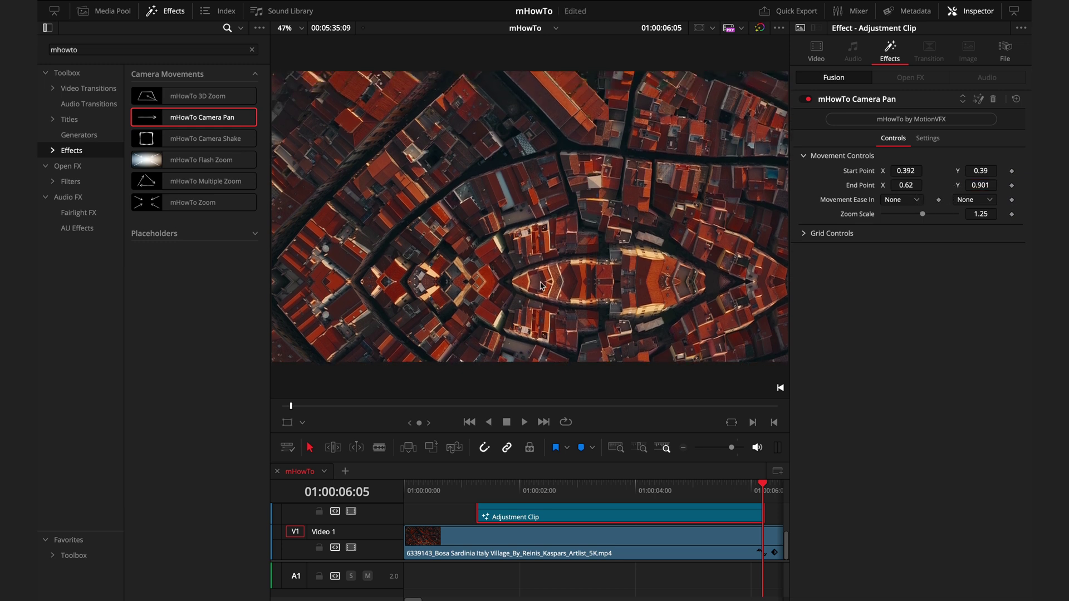
{"action": "left_click_drag", "start_coordinate": [977, 183], "coordinate": [814, 198]}
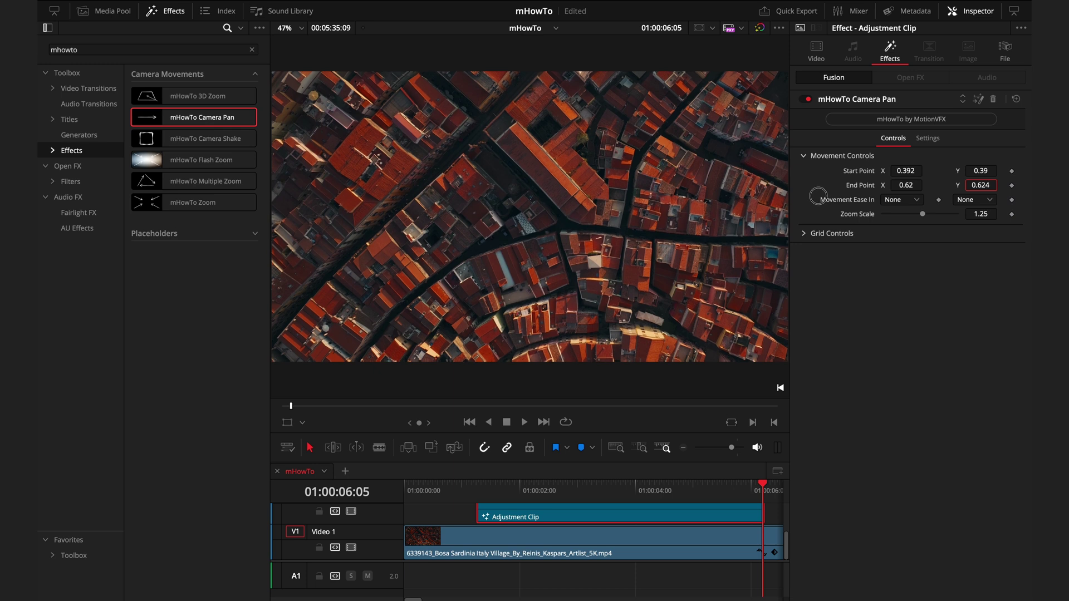
{"action": "left_click_drag", "start_coordinate": [484, 490], "coordinate": [758, 477]}
Swap Camera Pan for Camera Shake, view its Blur Controls, then replace it with Multiple Zoom.
{"action": "key", "text": "ctrl+z"}
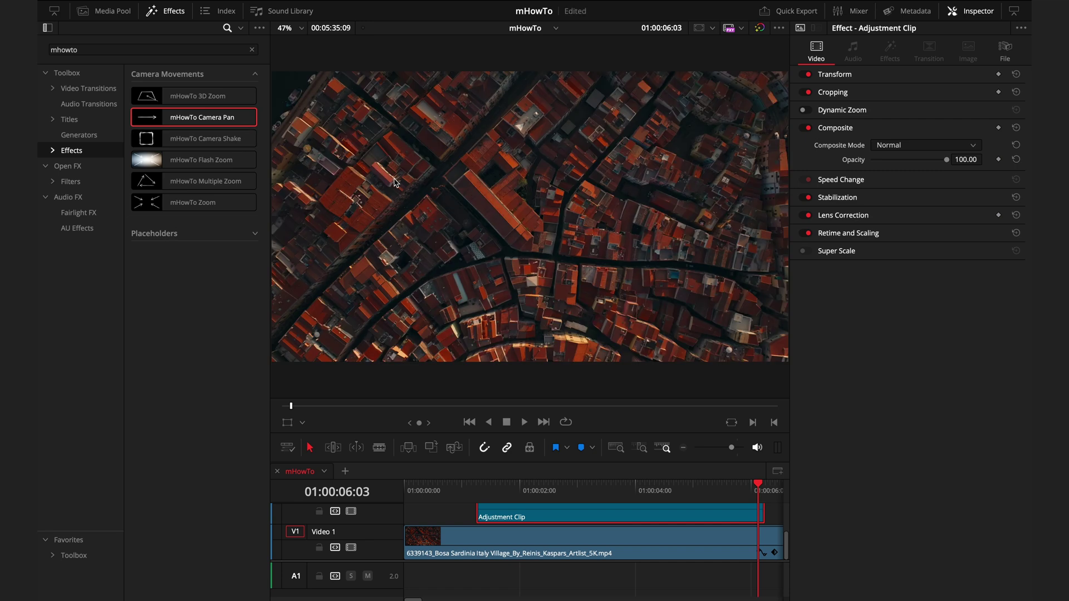
{"action": "key", "text": "ctrl+s"}
{"action": "left_click_drag", "start_coordinate": [234, 140], "coordinate": [601, 515]}
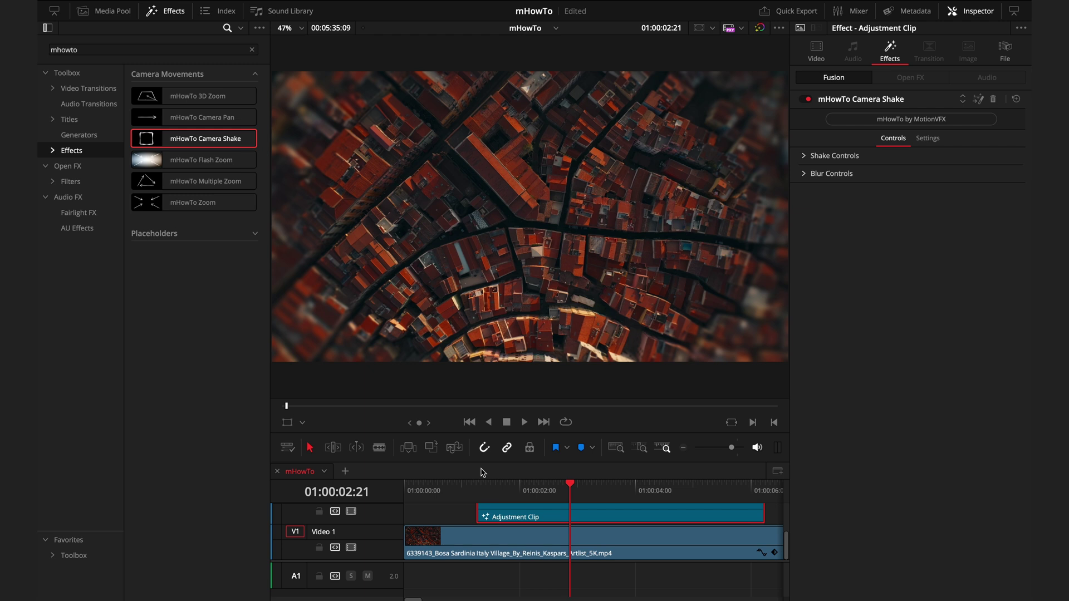
{"action": "left_click", "coordinate": [835, 156]}
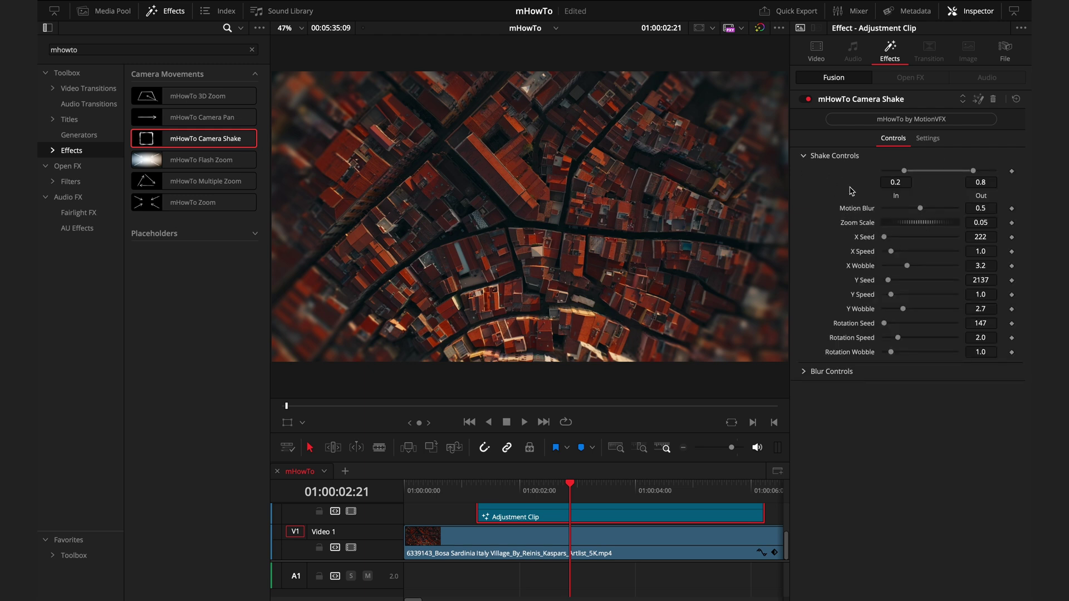
{"action": "left_click", "coordinate": [806, 373]}
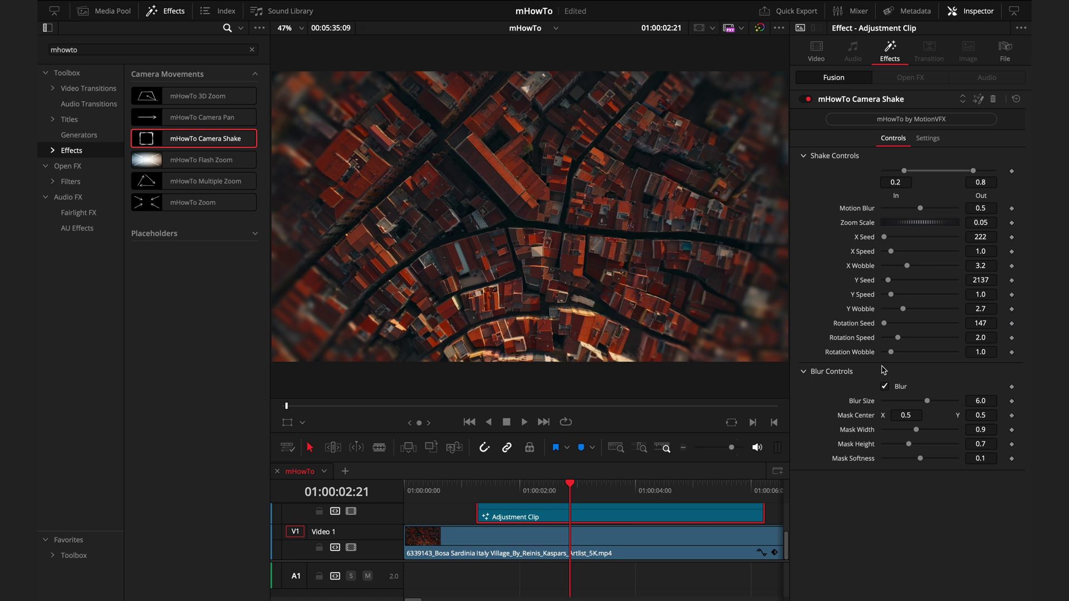
{"action": "key", "text": "ctrl+z"}
{"action": "left_click_drag", "start_coordinate": [147, 181], "coordinate": [565, 510]}
Apply mHowTo Multiple Zoom to the adjustment clip, preview it later in the clip, and show its movement settings.
{"action": "left_click", "coordinate": [478, 489]}
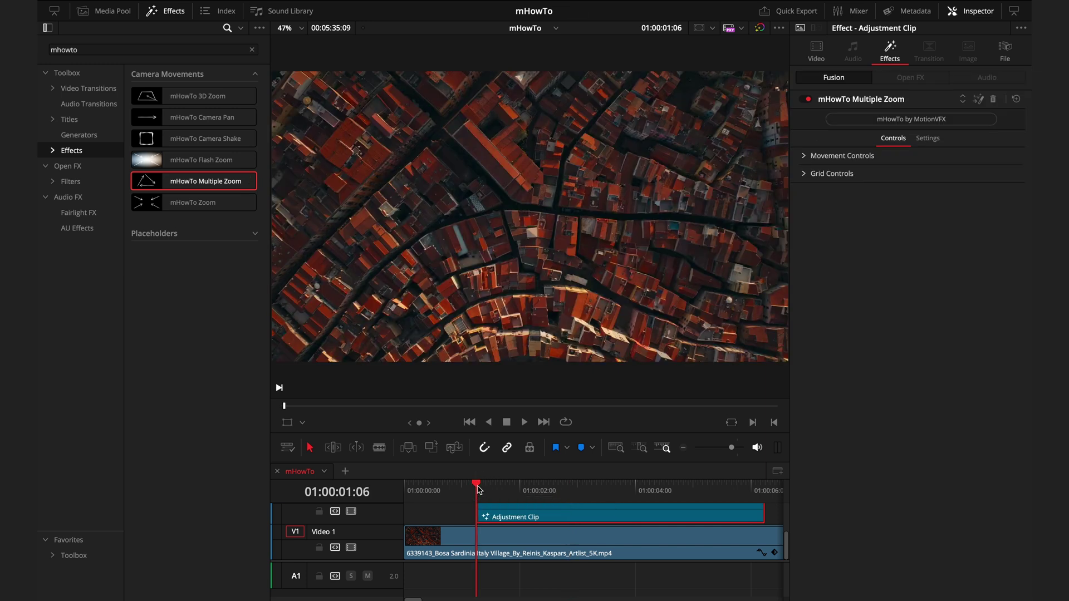
{"action": "left_click_drag", "start_coordinate": [478, 489], "coordinate": [712, 493]}
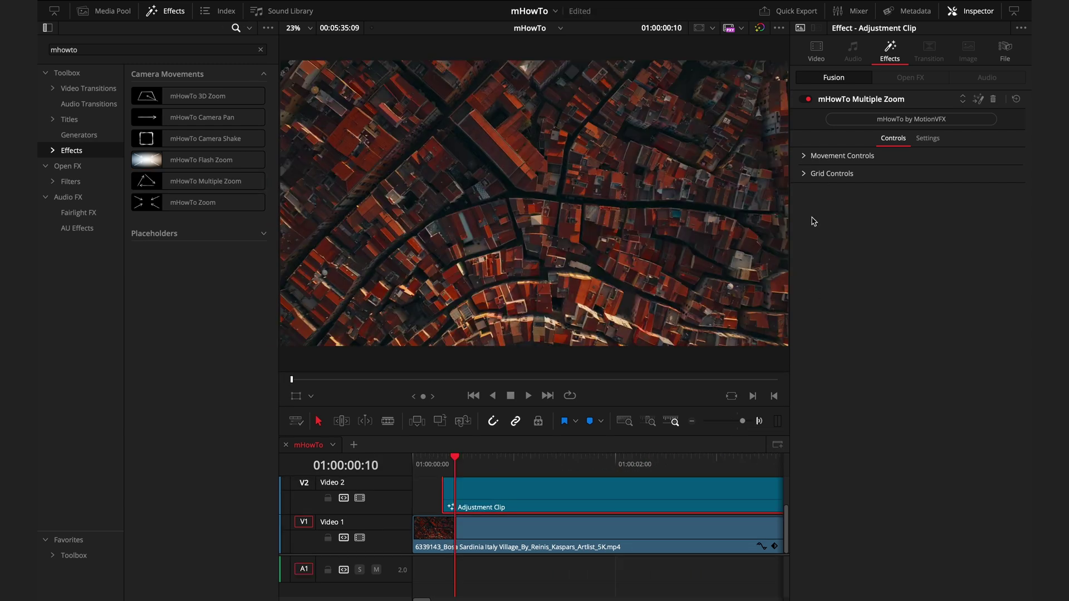
{"action": "left_click", "coordinate": [805, 157]}
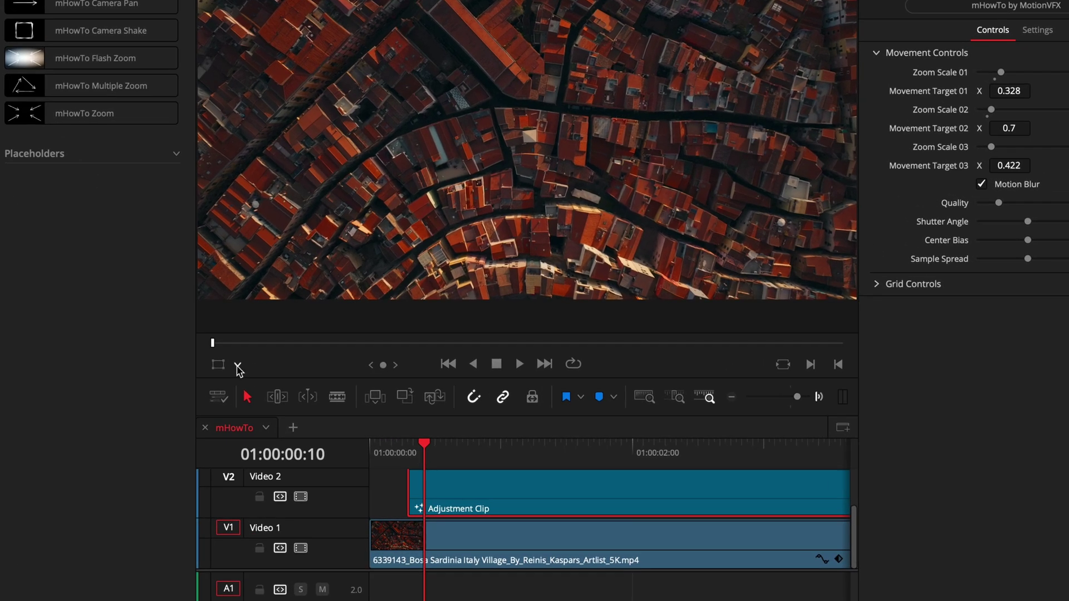
Switch the viewer to Fusion Overlay and fine-tune Movement Target 01's X position.
{"action": "left_click", "coordinate": [311, 395]}
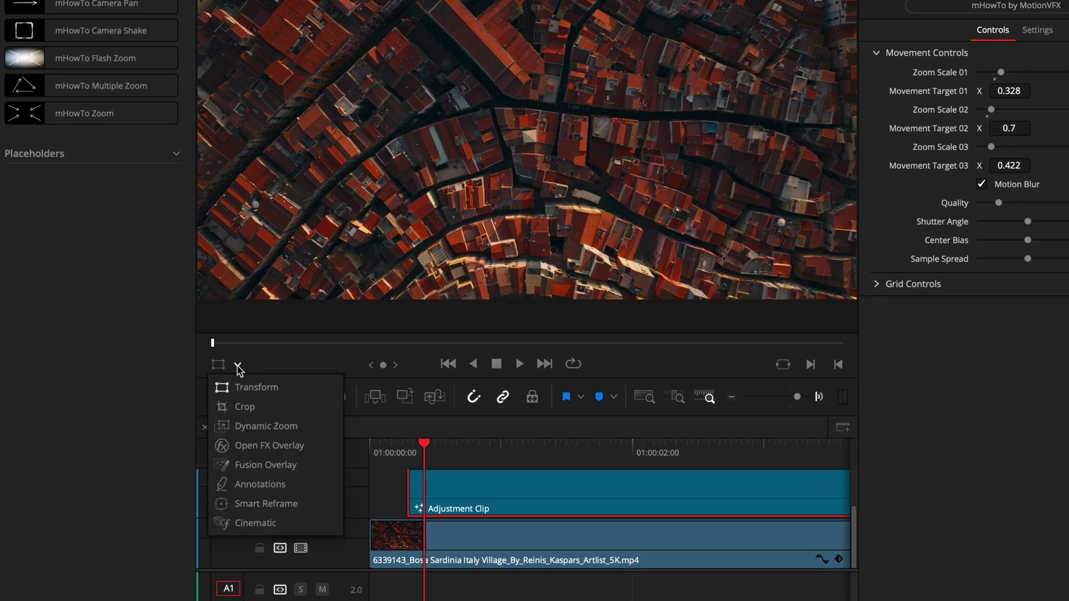
{"action": "left_click", "coordinate": [256, 466]}
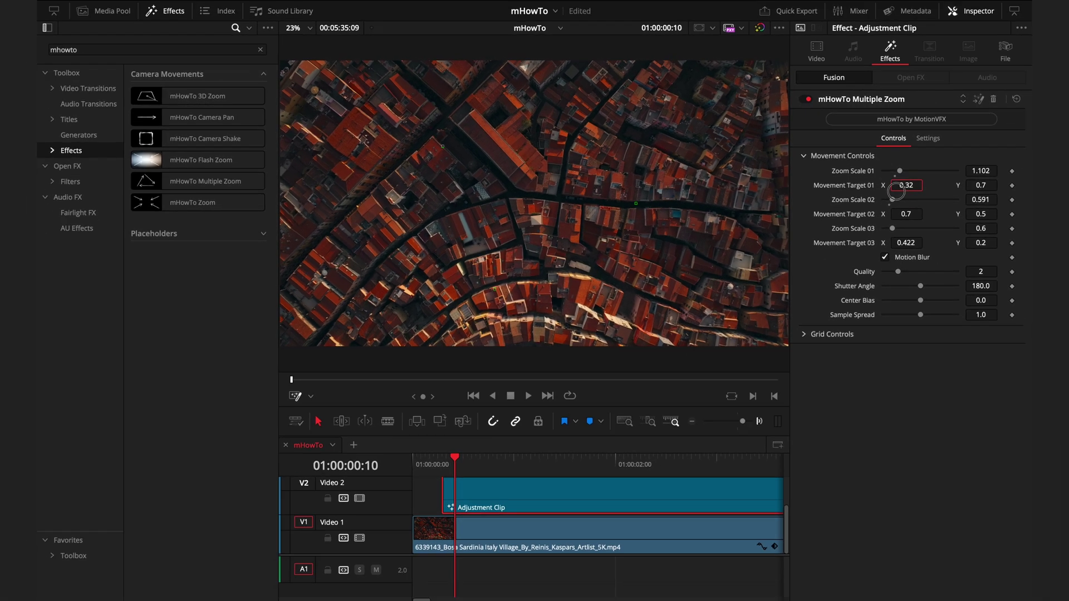
{"action": "left_click_drag", "start_coordinate": [1002, 218], "coordinate": [999, 221]}
{"action": "left_click_drag", "start_coordinate": [898, 192], "coordinate": [898, 247]}
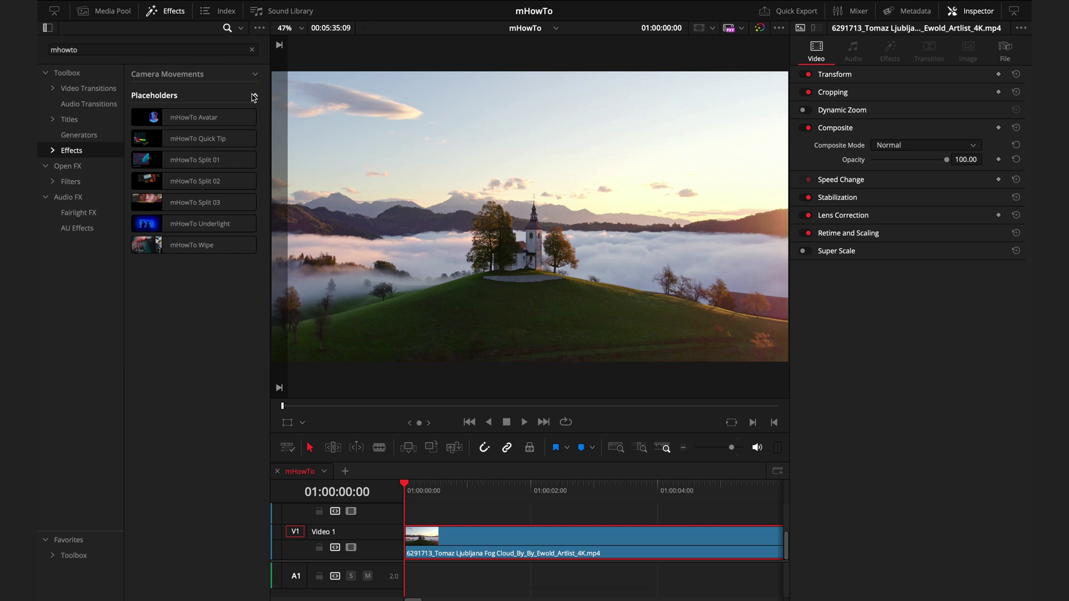
Place mHowTo Avatar above Video 1 and enlarge its footage to Media Scale 0.8.
{"action": "left_click_drag", "start_coordinate": [194, 117], "coordinate": [415, 512]}
{"action": "left_click", "coordinate": [461, 484]}
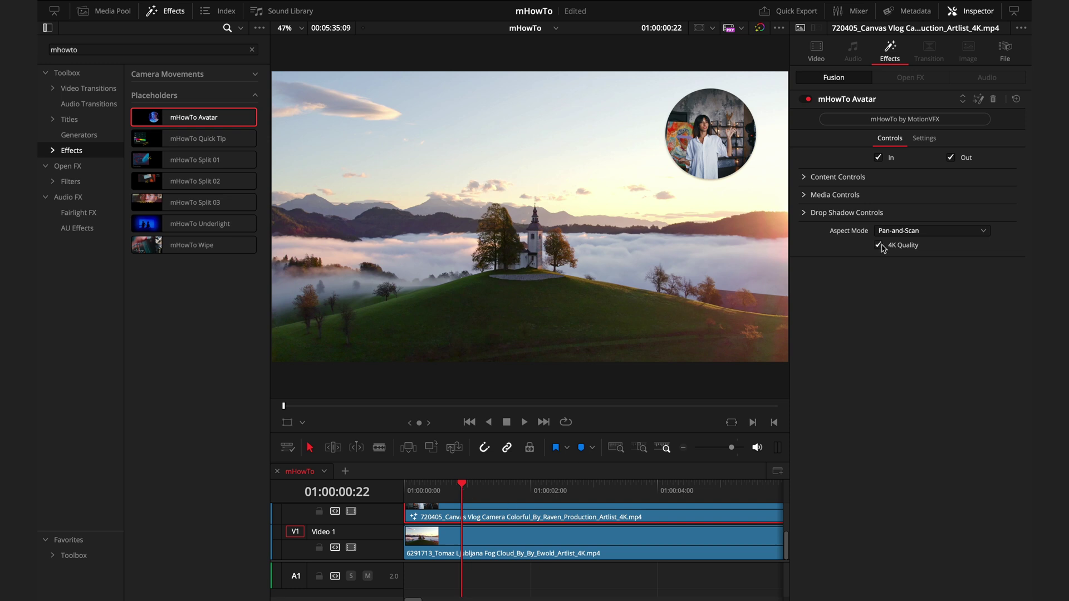
{"action": "left_click", "coordinate": [804, 196]}
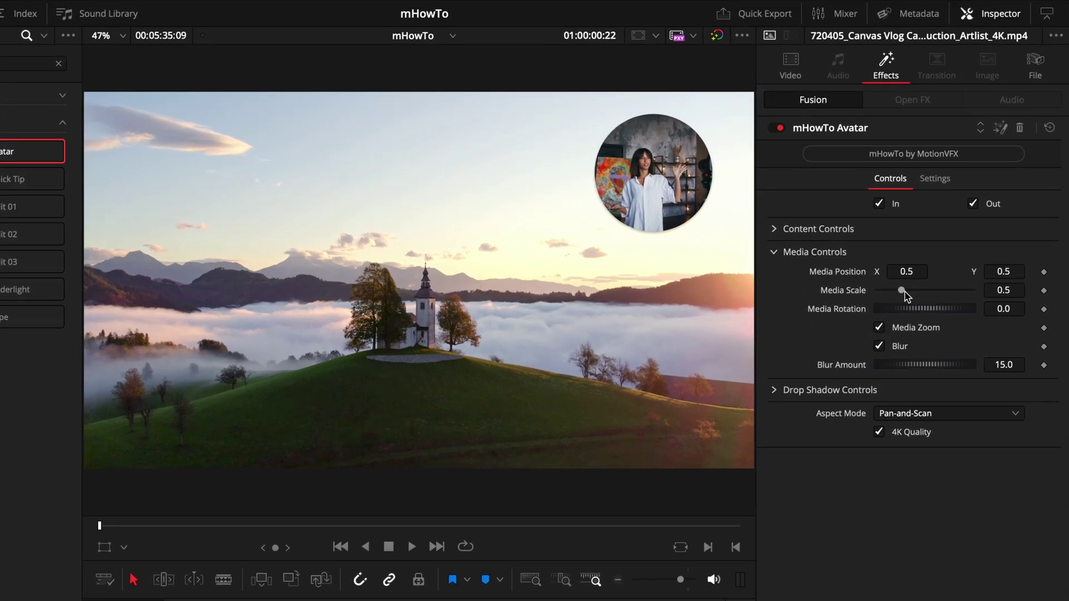
{"action": "left_click_drag", "start_coordinate": [902, 291], "coordinate": [936, 275]}
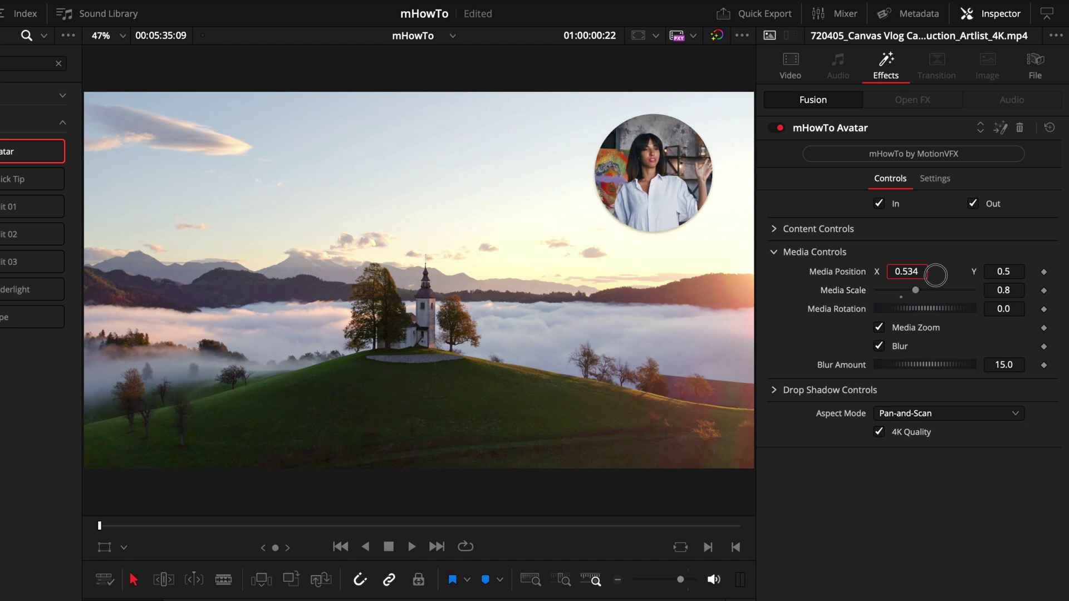
Move the avatar to Content Position 0.881/0.19, shrink it to scale 0.614, then save and play.
{"action": "left_click", "coordinate": [776, 229]}
{"action": "mouse_move", "coordinate": [909, 249]}
{"action": "left_mouse_down"}
{"action": "mouse_move", "coordinate": [869, 249]}
{"action": "mouse_move", "coordinate": [926, 248]}
{"action": "left_mouse_up"}
{"action": "left_click_drag", "start_coordinate": [1015, 253], "coordinate": [571, 247]}
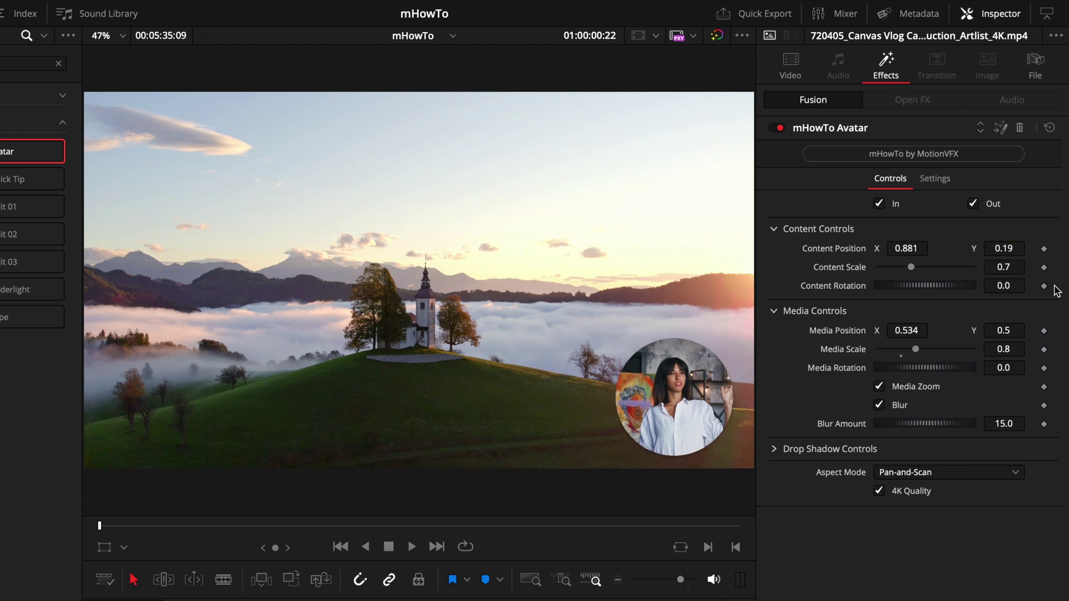
{"action": "left_click_drag", "start_coordinate": [1004, 268], "coordinate": [953, 270]}
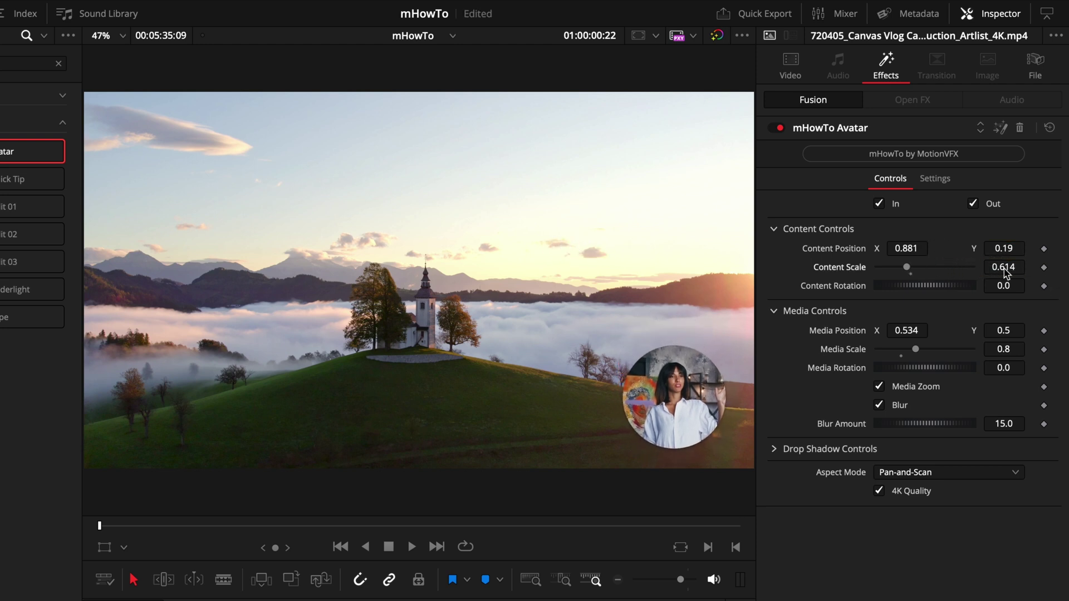
{"action": "key", "text": "ctrl+s"}
{"action": "key", "text": "space"}
{"action": "key", "text": "space"}
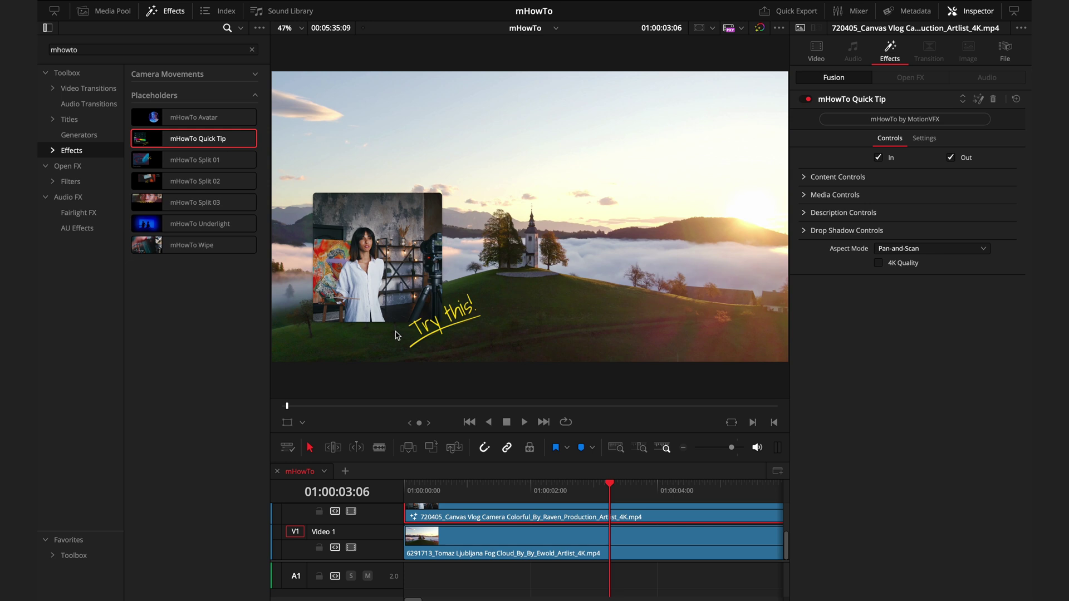
Hide the Quick Tip's 'Try this!' description, then undo to leave the clip plain.
{"action": "left_click", "coordinate": [841, 213]}
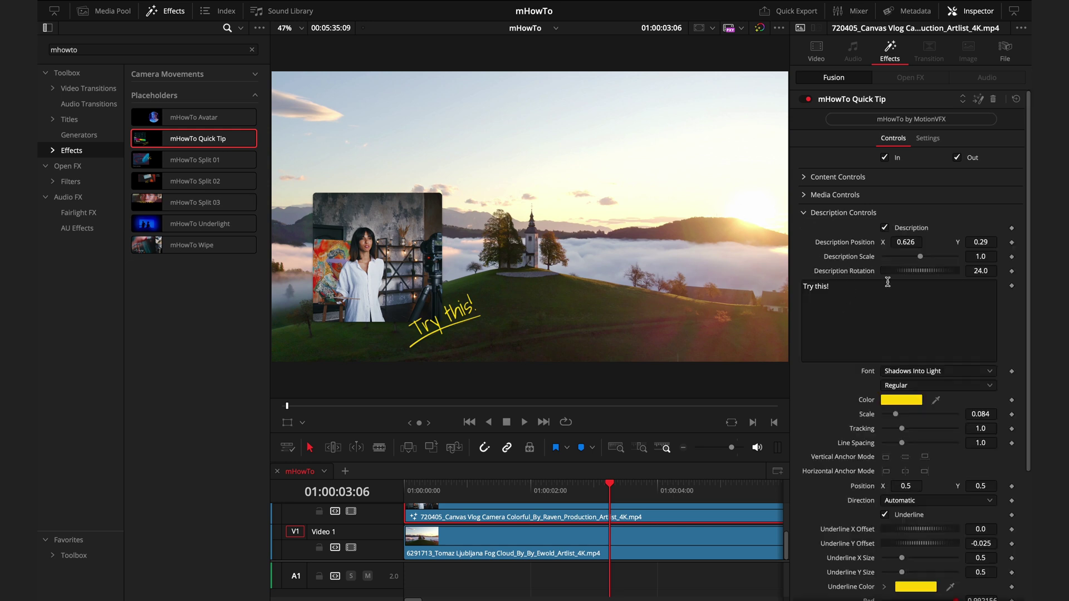
{"action": "left_click", "coordinate": [886, 228]}
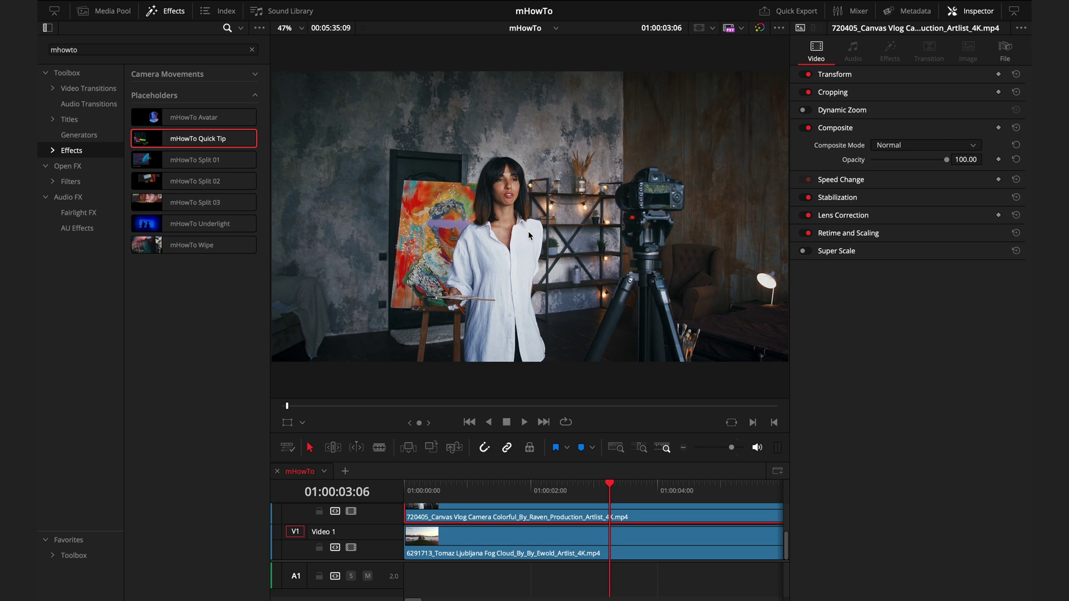
{"action": "key", "text": "ctrl+z"}
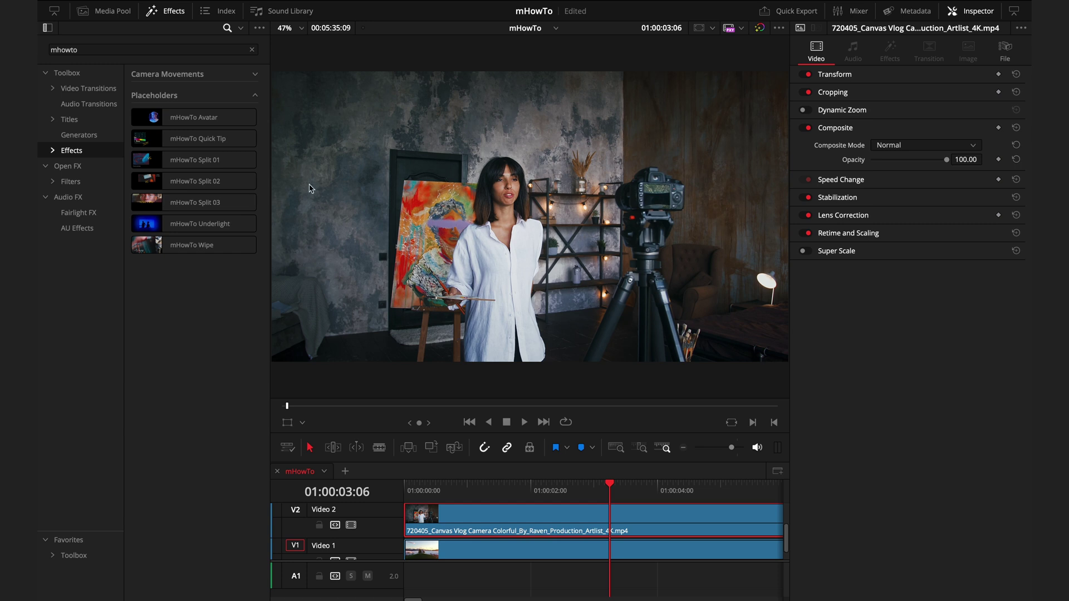
Preview mHowTo Split 01 on the V2 vlog clip, then delete it from the Inspector.
{"action": "left_click_drag", "start_coordinate": [217, 161], "coordinate": [528, 510]}
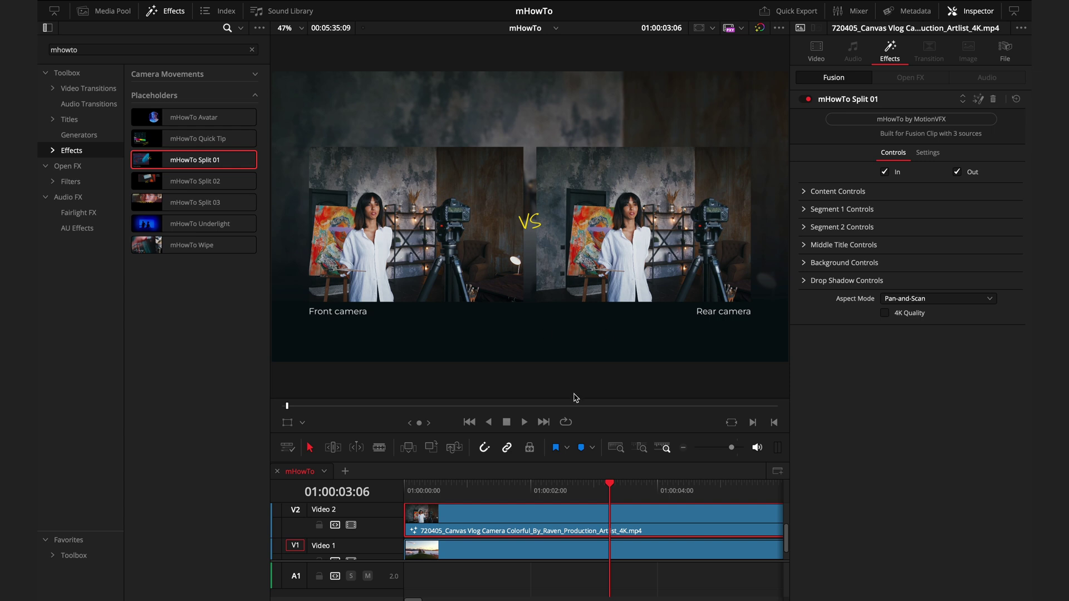
{"action": "left_click", "coordinate": [994, 100]}
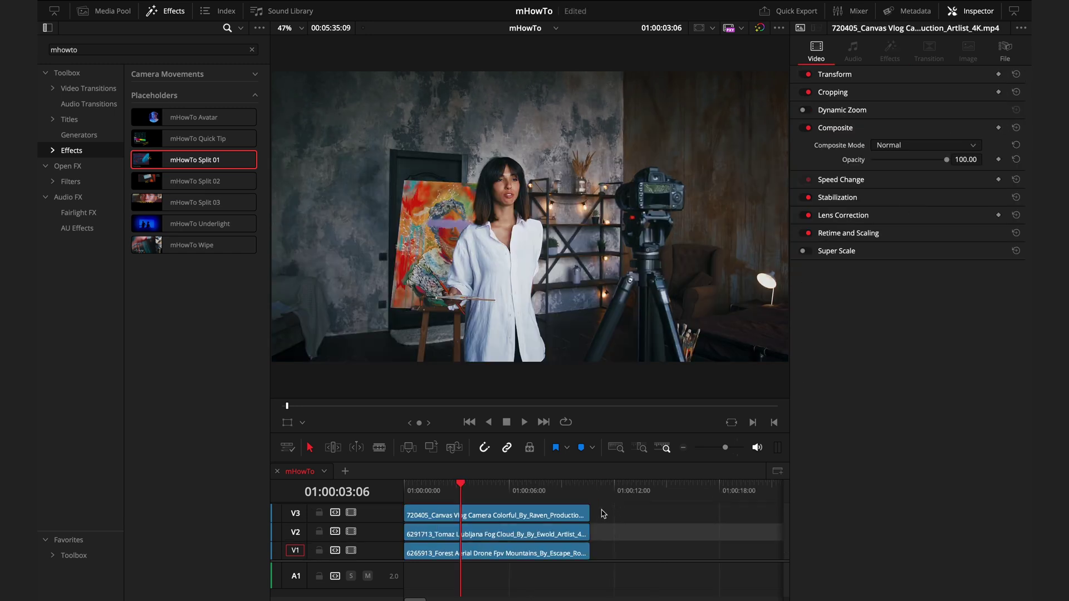
Merge the three stacked clips into a new Fusion Clip 1.
{"action": "left_click_drag", "start_coordinate": [602, 510], "coordinate": [520, 556]}
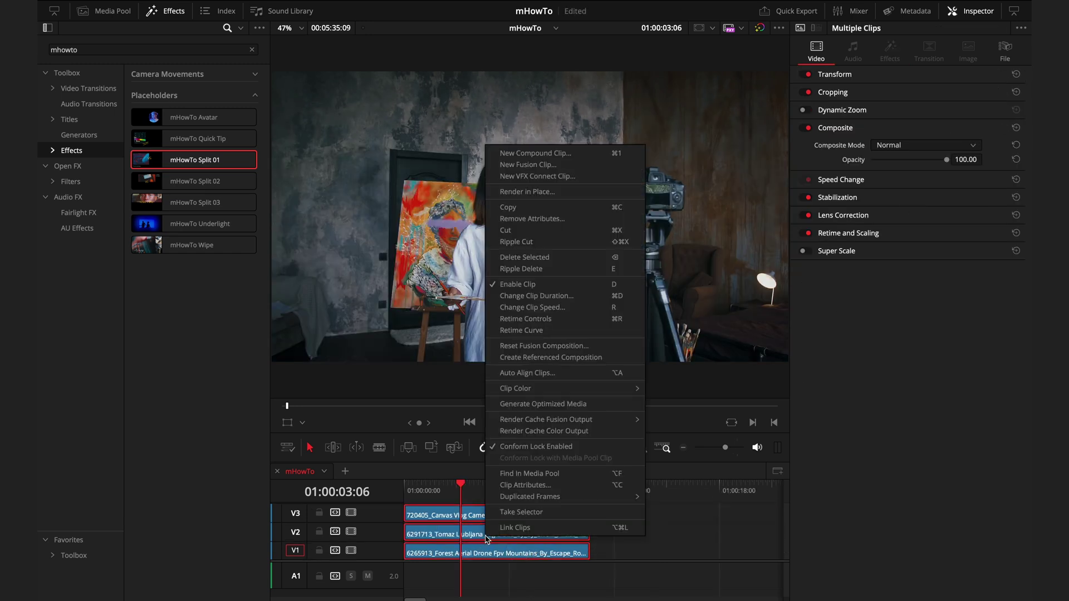
{"action": "right_click", "coordinate": [486, 538]}
{"action": "left_click", "coordinate": [533, 170]}
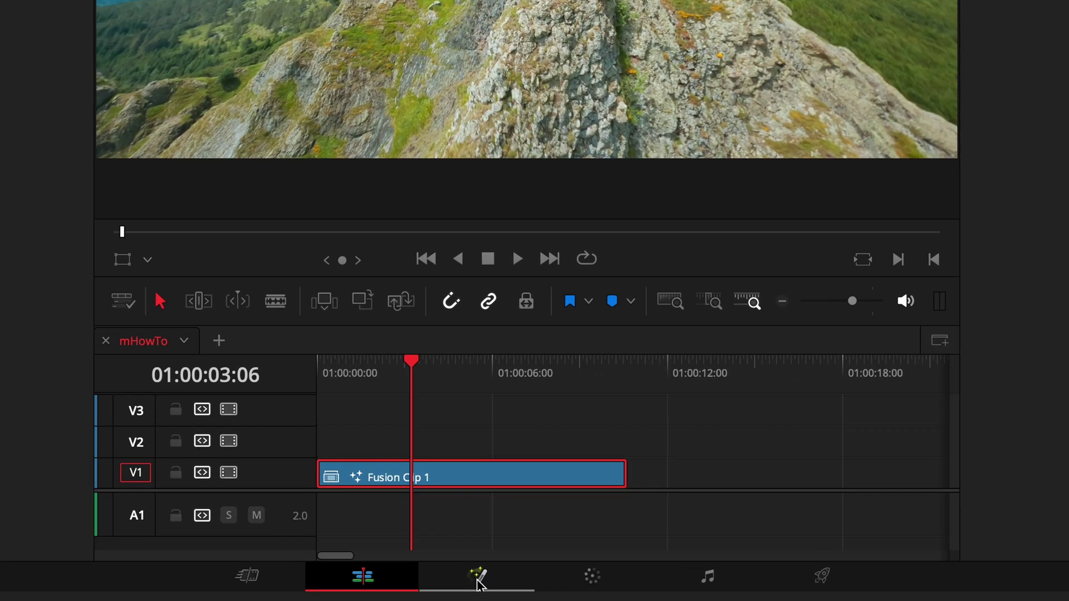
View Fusion Clip 1 on the Fusion page, then open its contents in the timeline.
{"action": "left_click", "coordinate": [477, 580]}
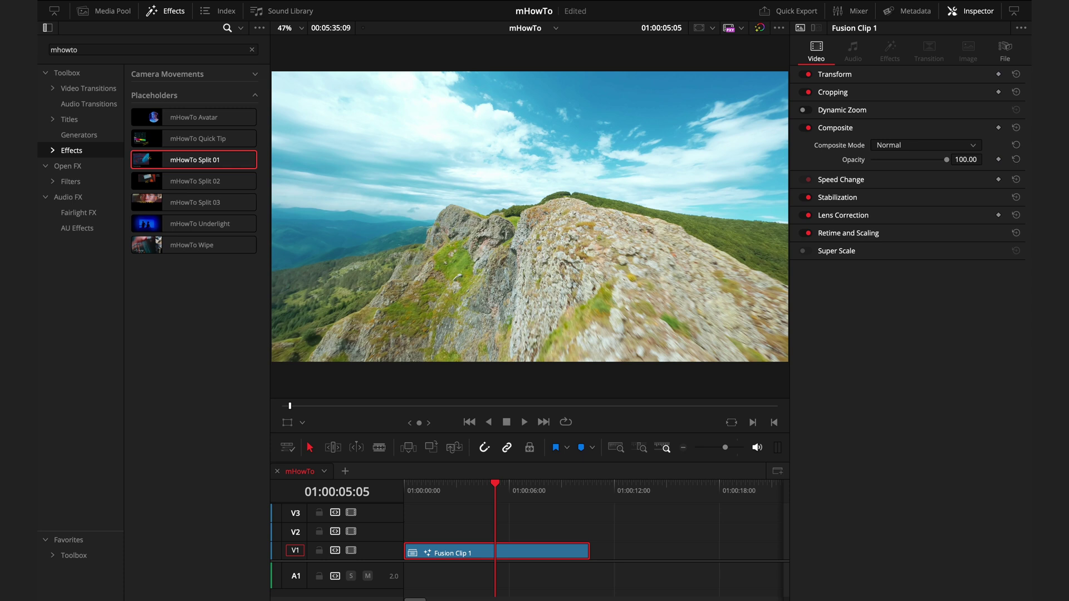
{"action": "right_click", "coordinate": [464, 559]}
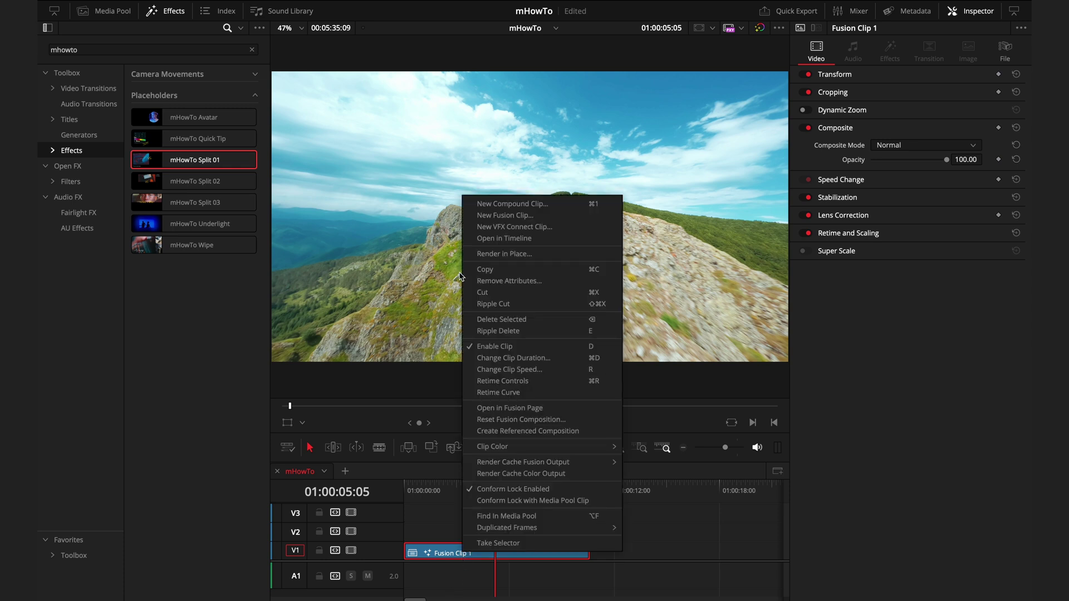
{"action": "left_click", "coordinate": [499, 240]}
{"action": "scroll", "coordinate": [620, 538], "scroll_direction": "up", "scroll_amount": 2}
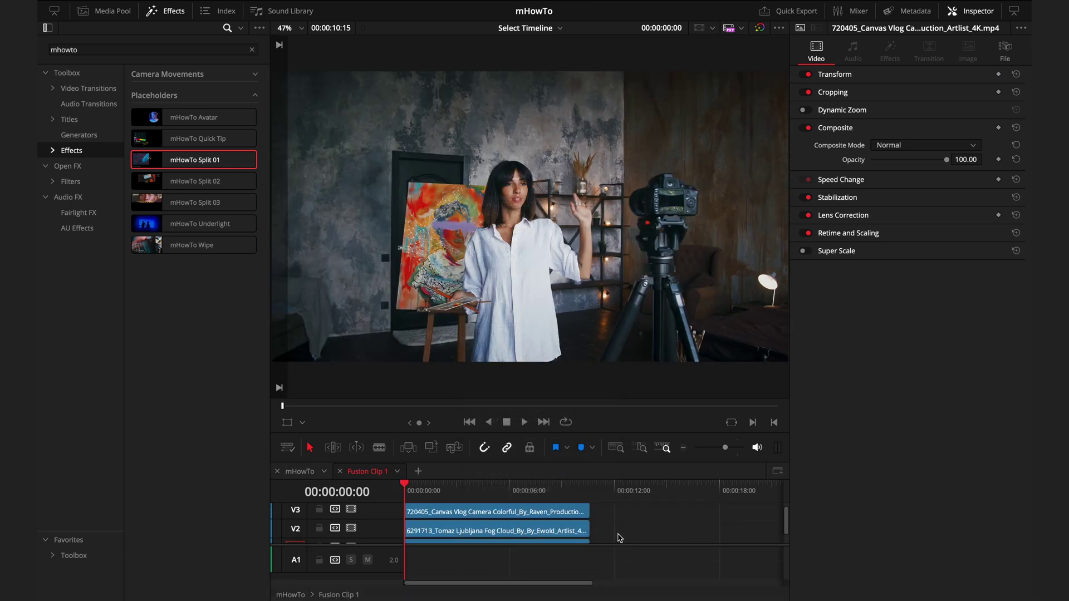
Apply Split 01 to Fusion Clip 1 and caption the panels 'Girl Painting' and 'Painting Inspiration'.
{"action": "left_click", "coordinate": [299, 472]}
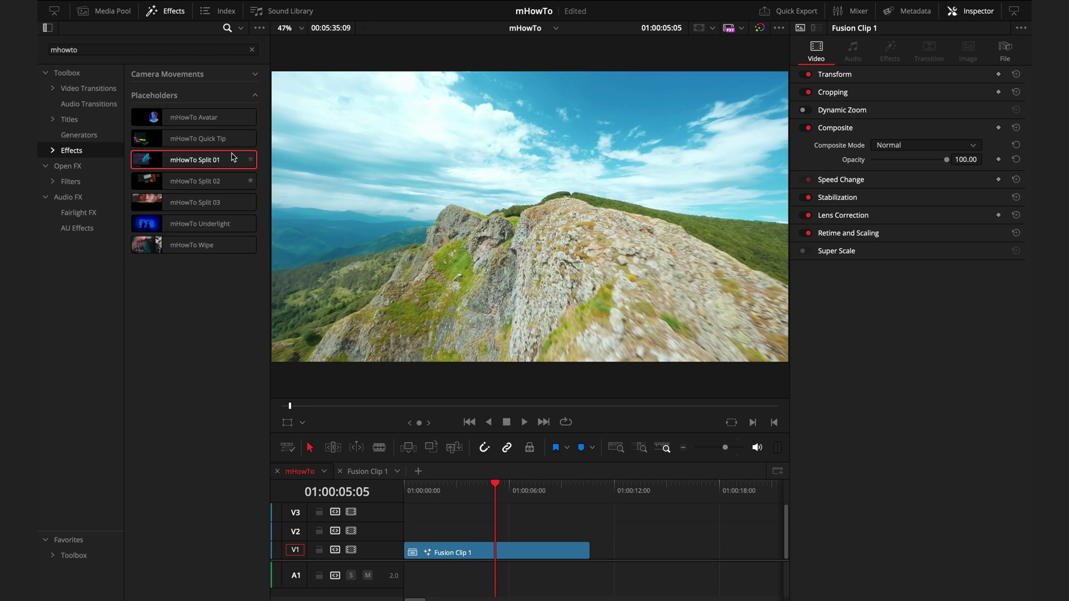
{"action": "left_click_drag", "start_coordinate": [172, 156], "coordinate": [446, 550]}
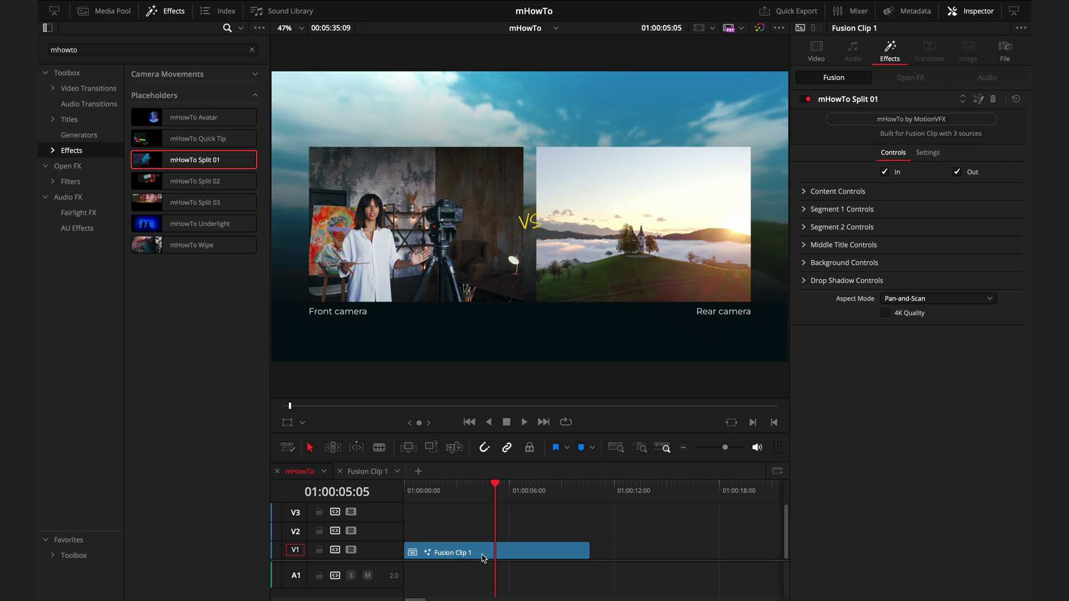
{"action": "left_click", "coordinate": [442, 557]}
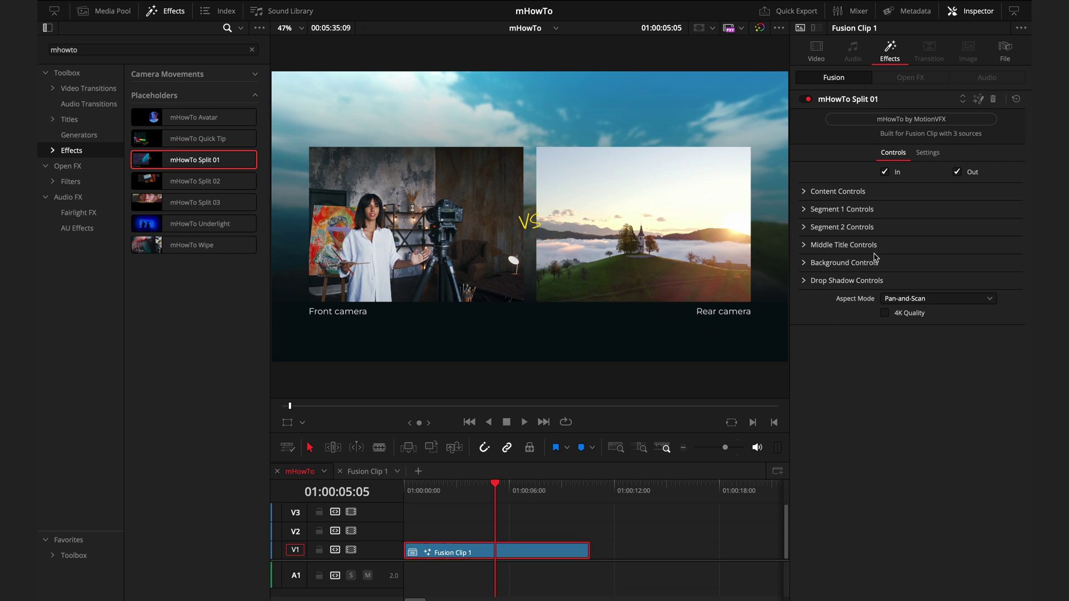
{"action": "left_click", "coordinate": [806, 209]}
{"action": "left_click", "coordinate": [852, 253]}
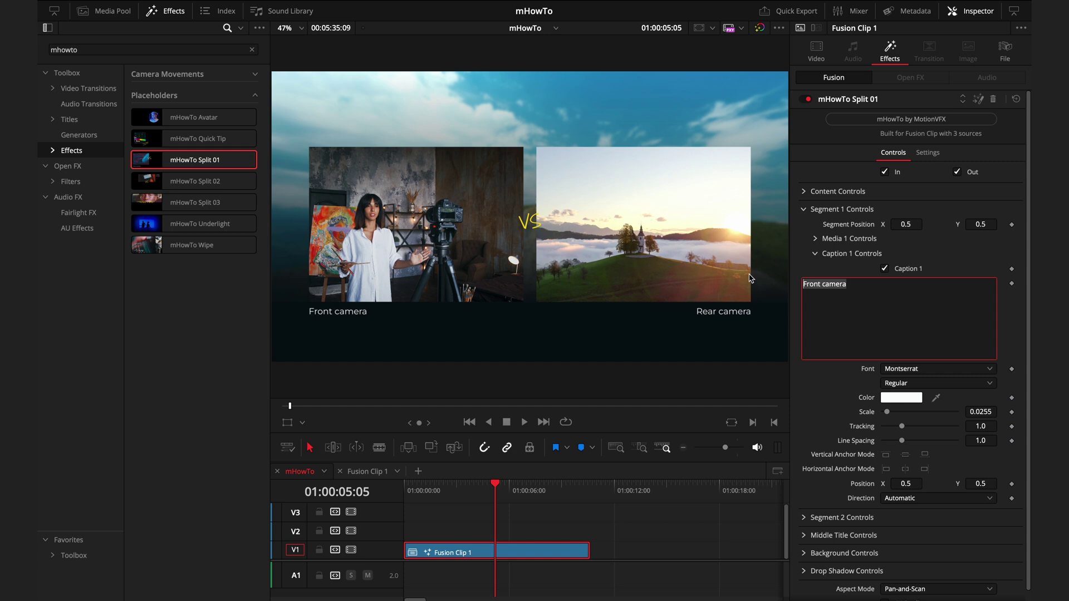
{"action": "key", "text": "BackSpace"}
{"action": "type", "text": "Girl Painting"}
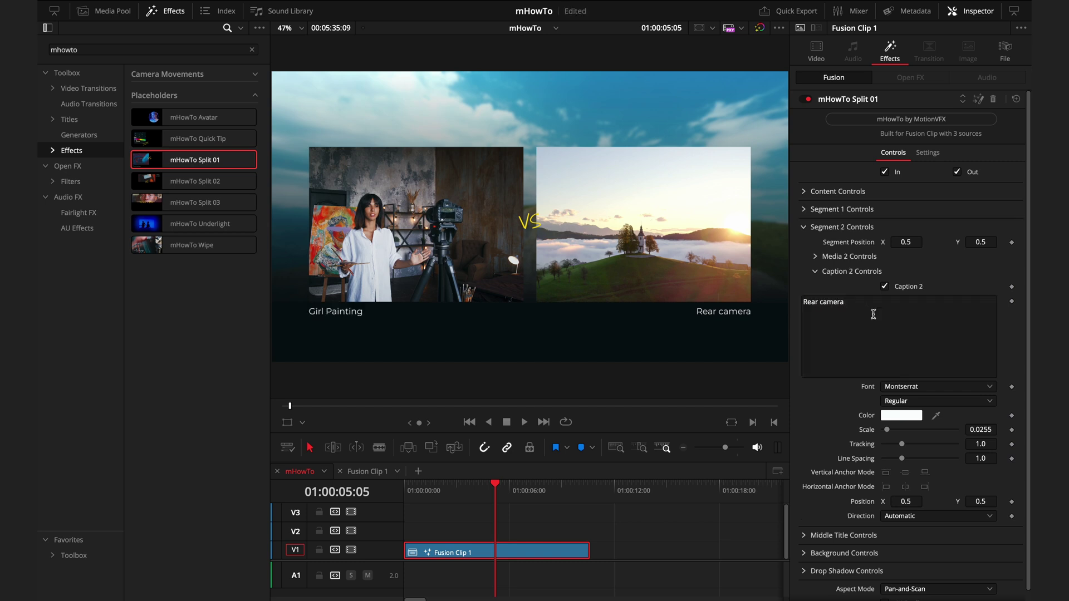
{"action": "left_click", "coordinate": [874, 314]}
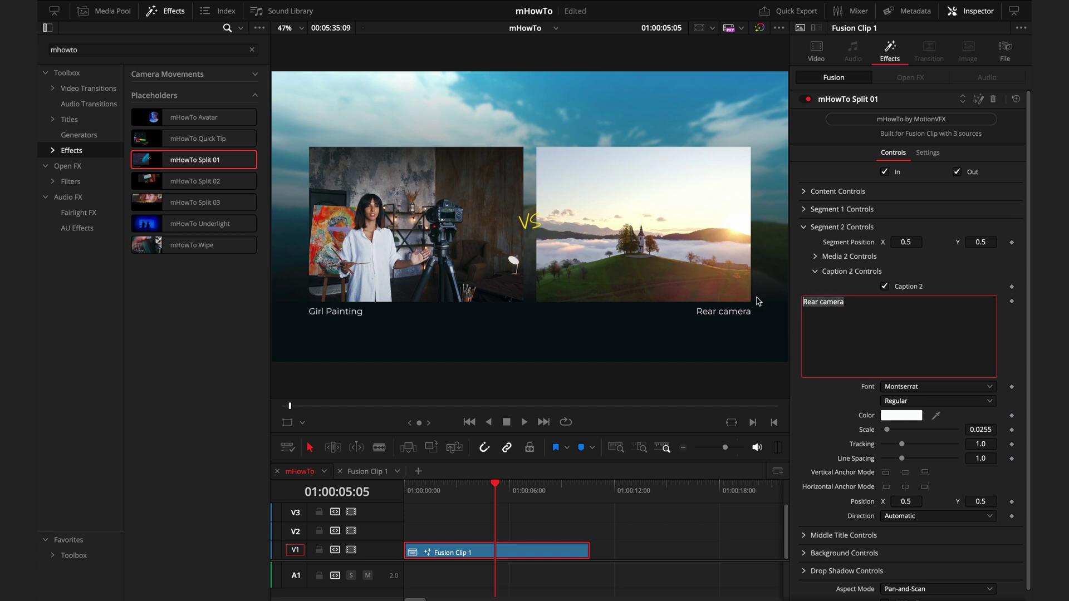
{"action": "type", "text": "Painting Inspiration"}
Uncheck Background Media in the split screen's Background Controls.
{"action": "left_click", "coordinate": [806, 230]}
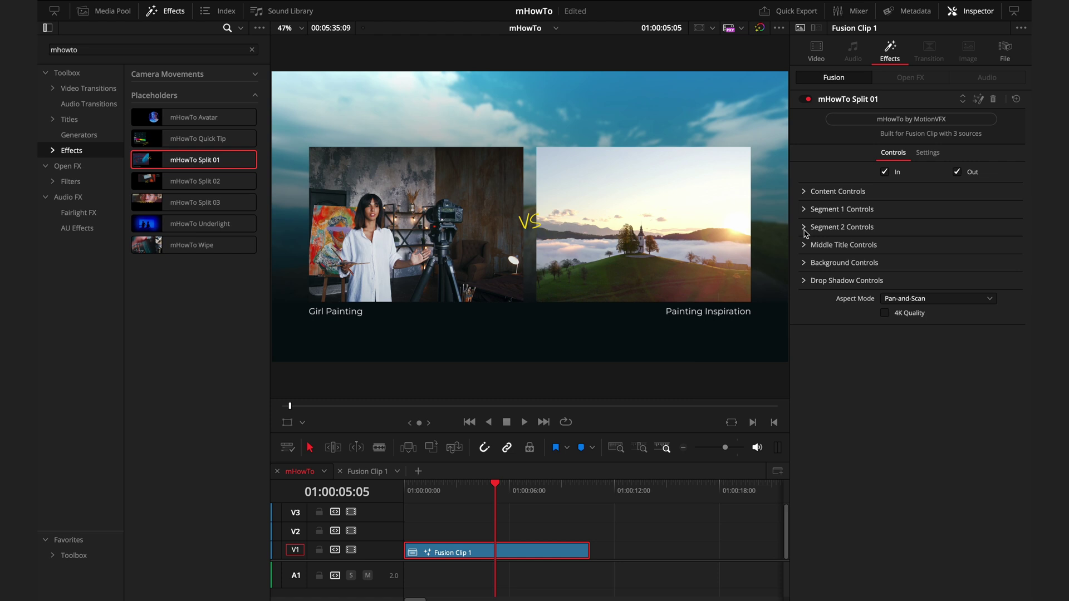
{"action": "left_click", "coordinate": [805, 262]}
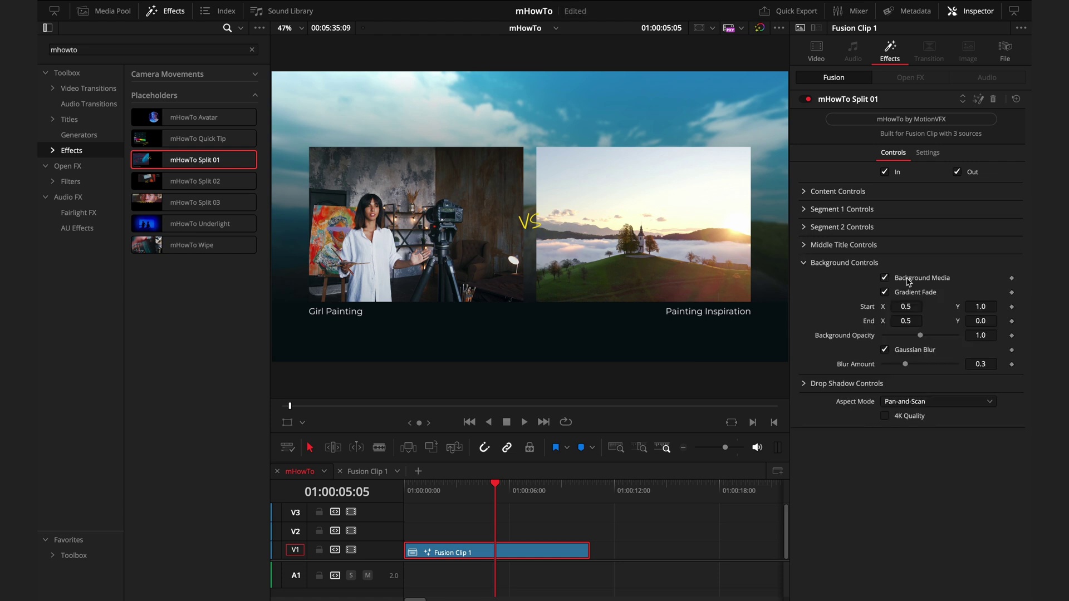
{"action": "left_click", "coordinate": [908, 279]}
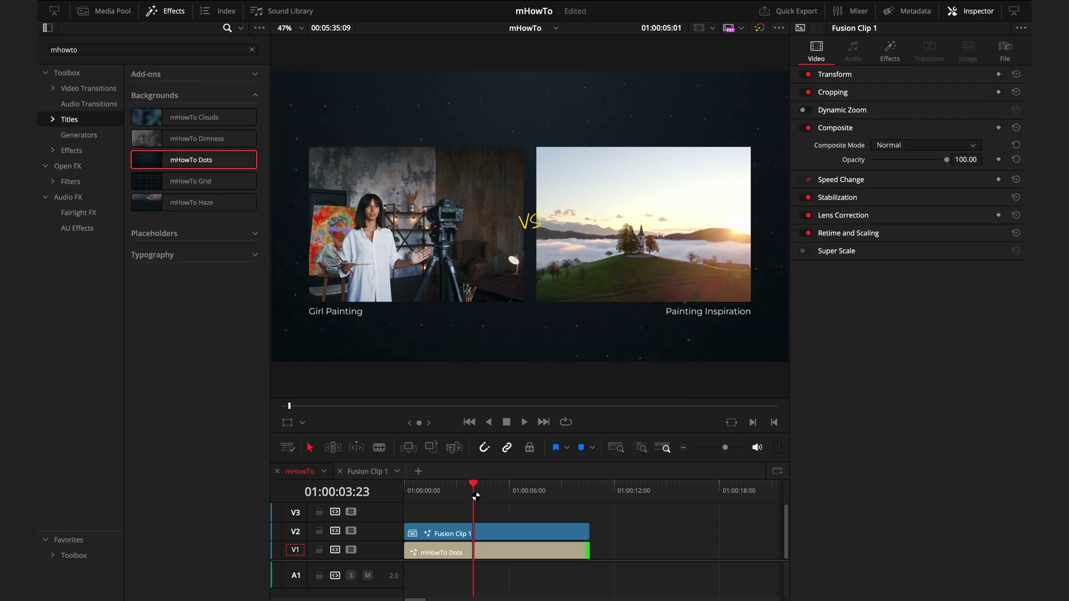
Undo adding the Dots background and show Fusion Clip 1's effect settings.
{"action": "left_click_drag", "start_coordinate": [473, 496], "coordinate": [477, 493]}
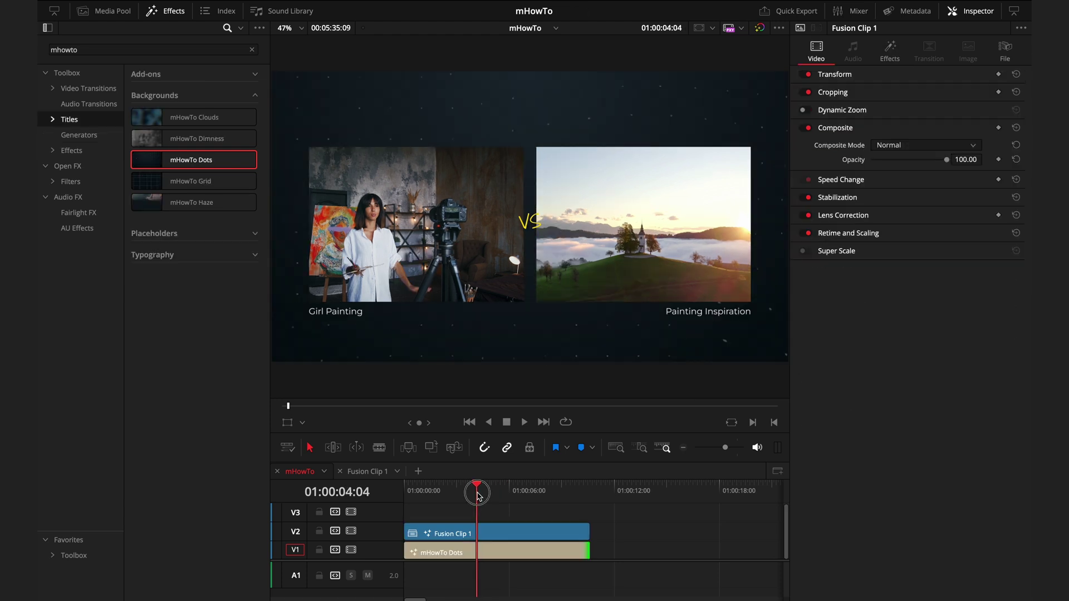
{"action": "key", "text": "ctrl+z"}
{"action": "left_click", "coordinate": [886, 58]}
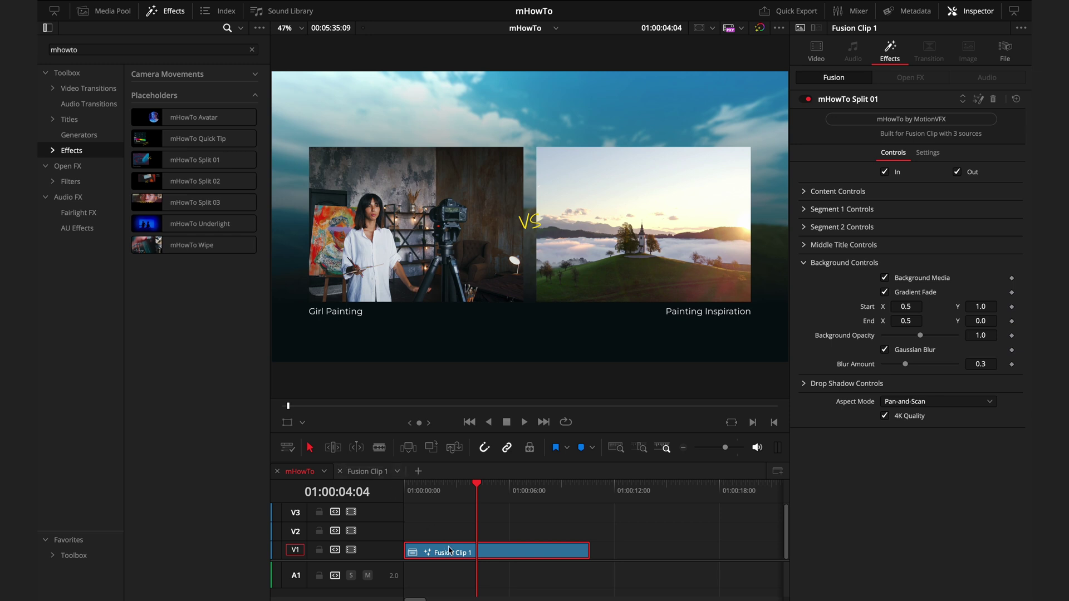
Open Fusion Clip 1 in the timeline, push the fog cloud clip later, and return to mHowTo.
{"action": "left_click", "coordinate": [340, 471]}
{"action": "right_click", "coordinate": [444, 557]}
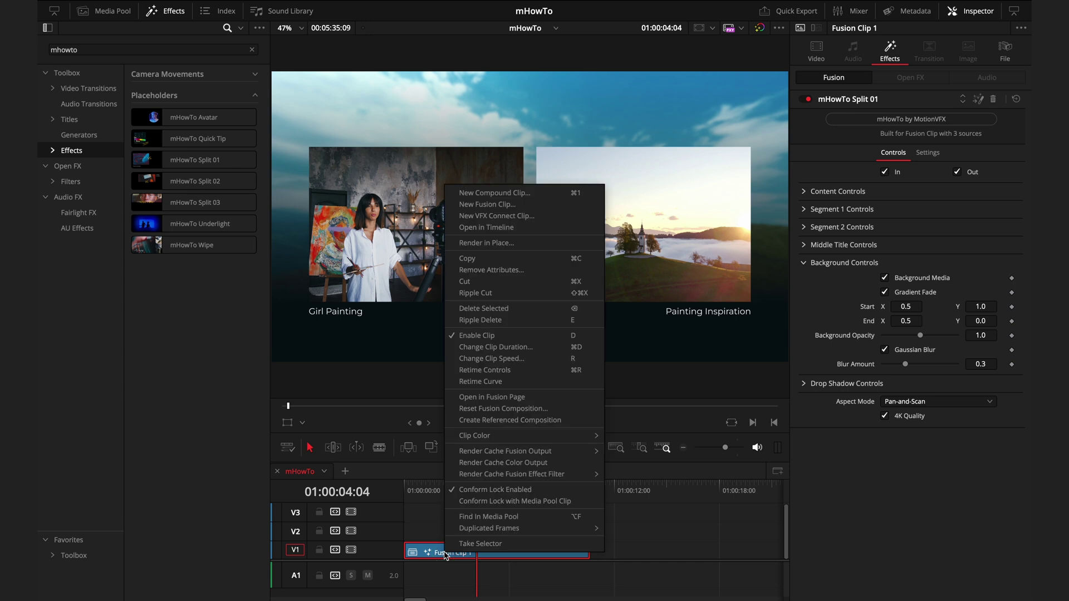
{"action": "left_click", "coordinate": [499, 228]}
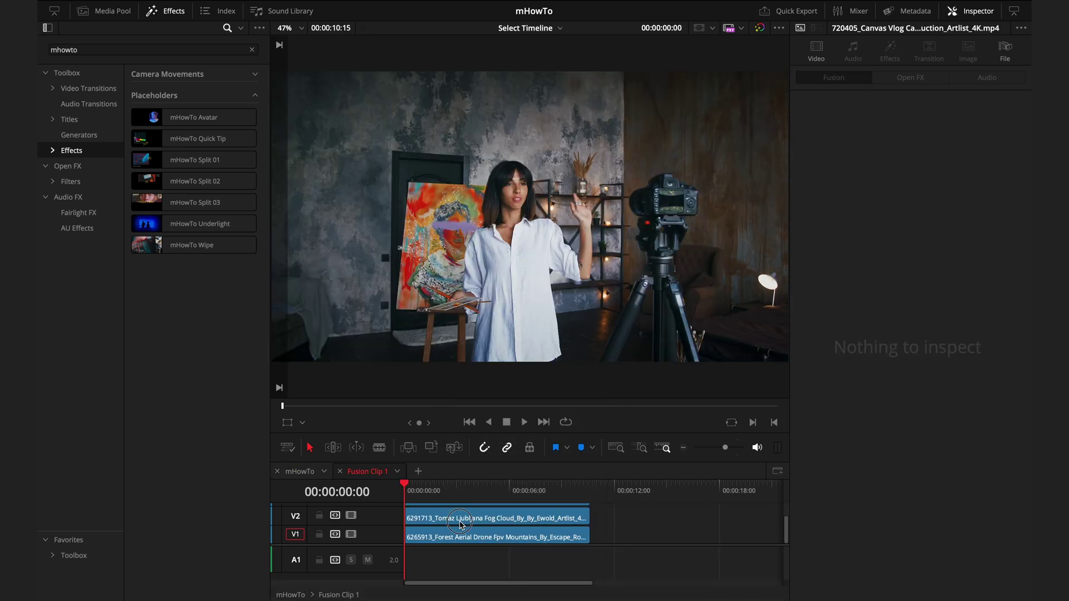
{"action": "left_click_drag", "start_coordinate": [460, 524], "coordinate": [647, 519]}
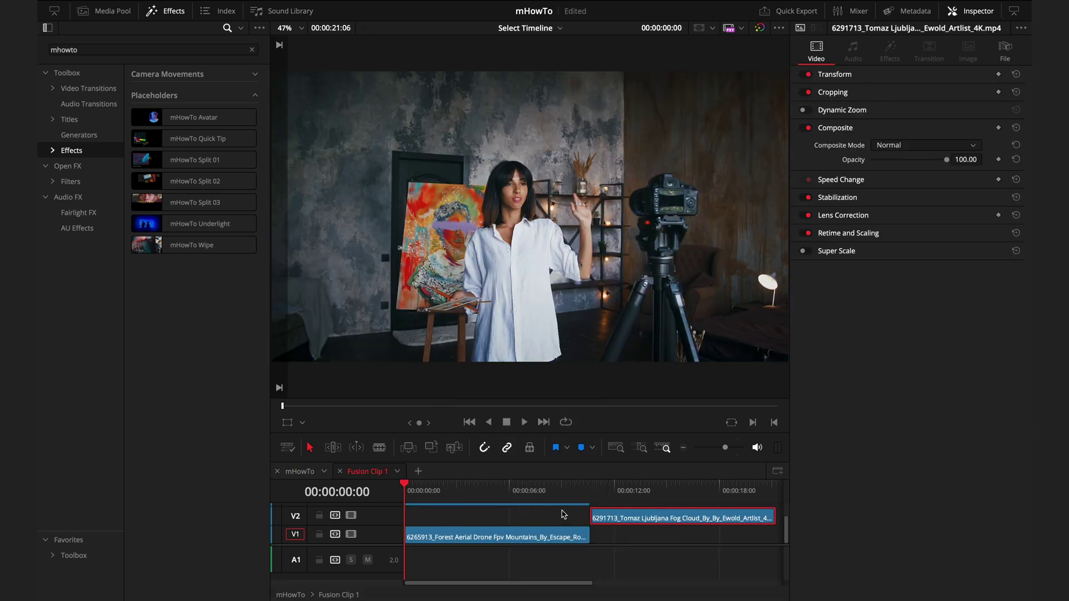
{"action": "left_click", "coordinate": [299, 471]}
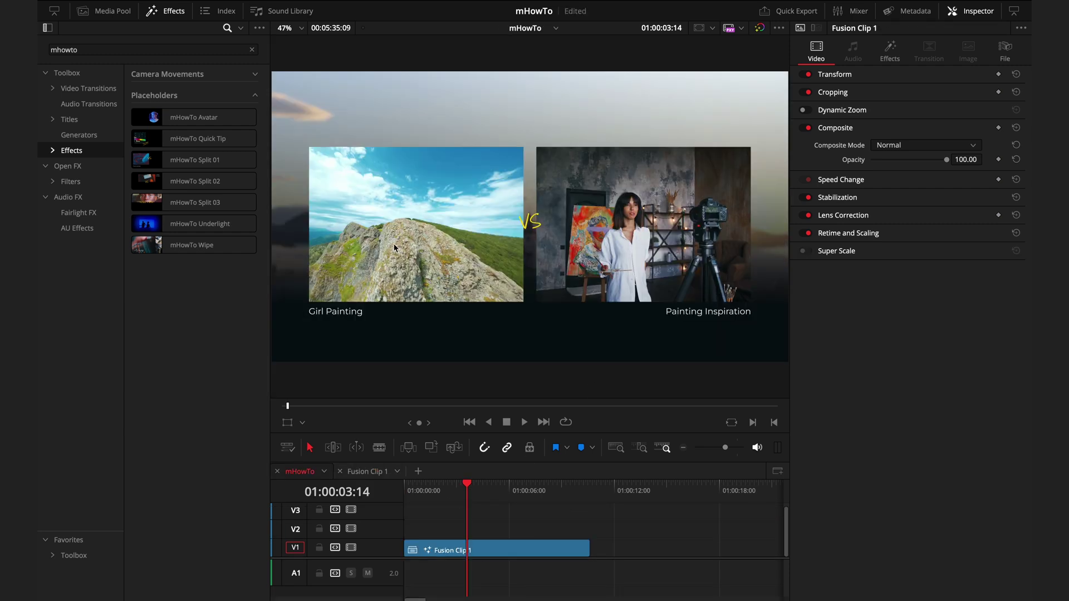
{"action": "left_click", "coordinate": [448, 490]}
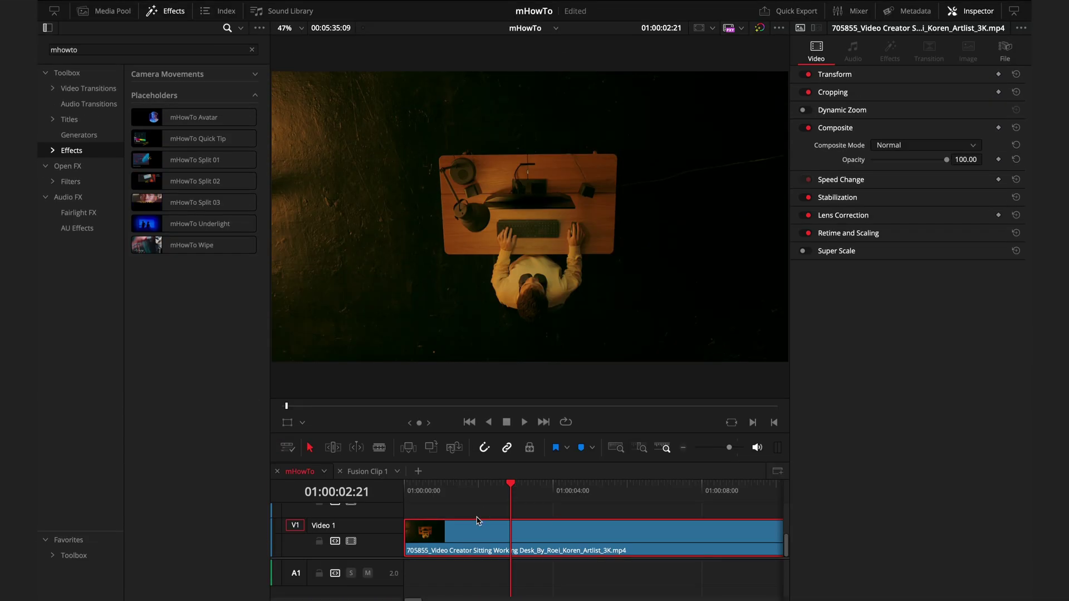
Apply mHowTo Underlight to the desk clip and raise Content Scale to about 0.666.
{"action": "left_click_drag", "start_coordinate": [478, 521], "coordinate": [504, 552]}
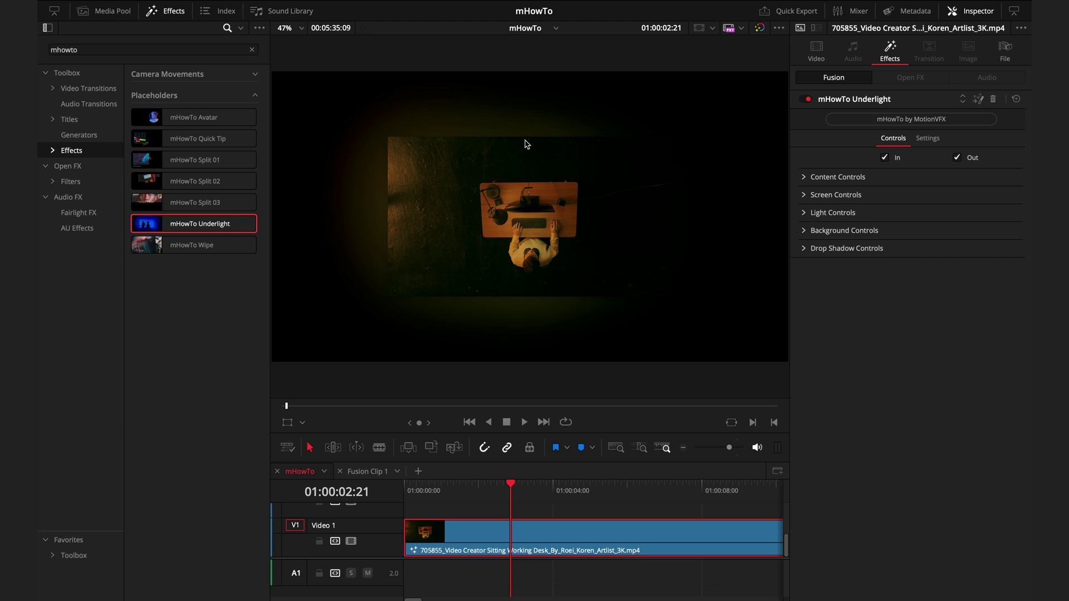
{"action": "left_click", "coordinate": [835, 177]}
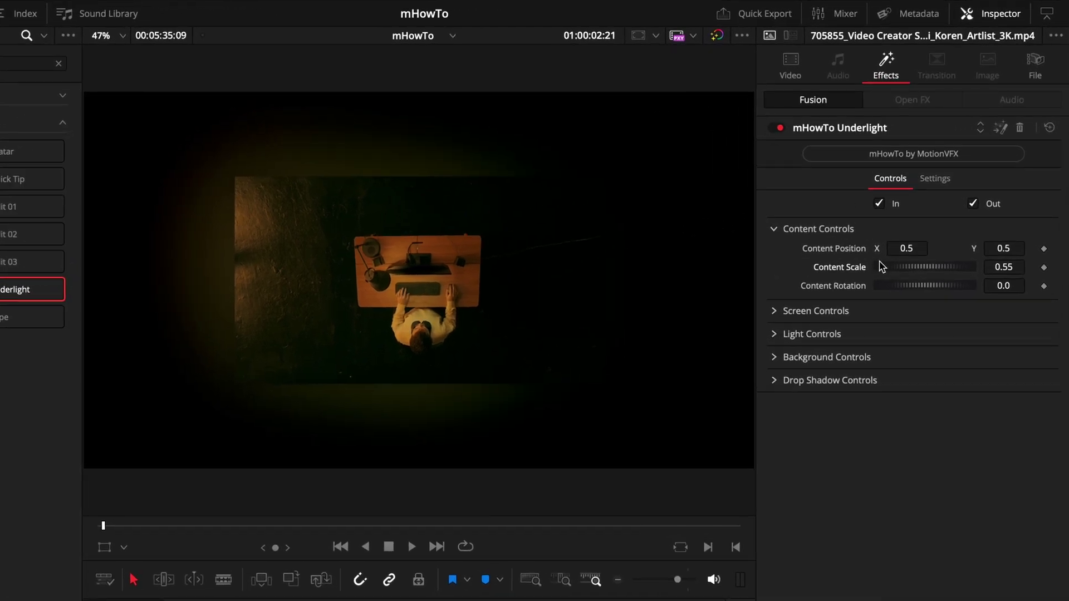
{"action": "left_click_drag", "start_coordinate": [905, 263], "coordinate": [921, 266]}
Set the Underlight screen to a Color Solid, pick a new colour, and round the mask corners.
{"action": "left_click", "coordinate": [774, 228]}
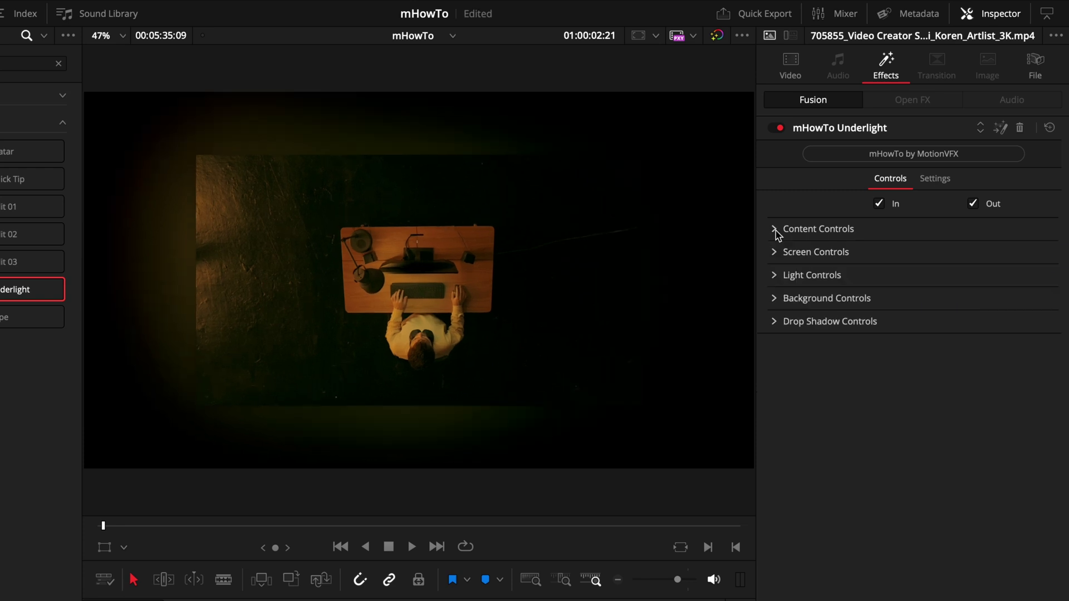
{"action": "left_click", "coordinate": [775, 254]}
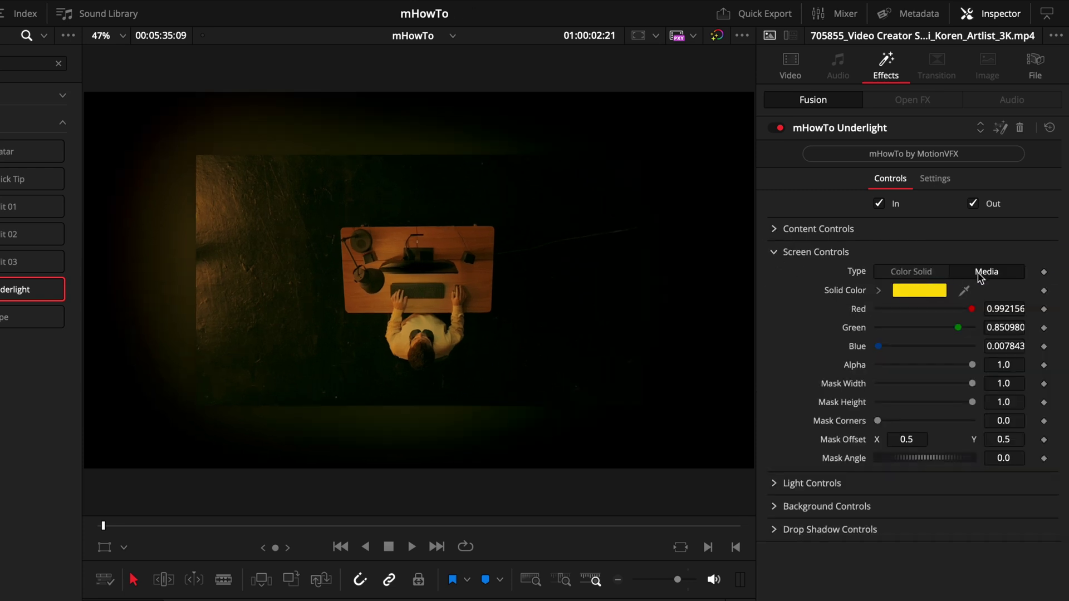
{"action": "left_click", "coordinate": [897, 272]}
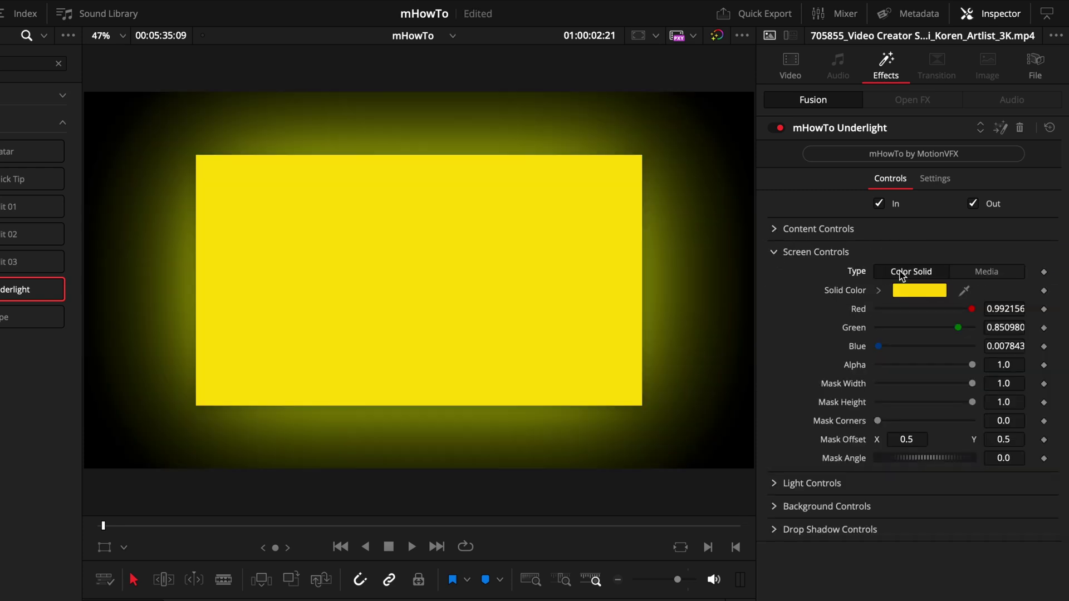
{"action": "left_click", "coordinate": [969, 273]}
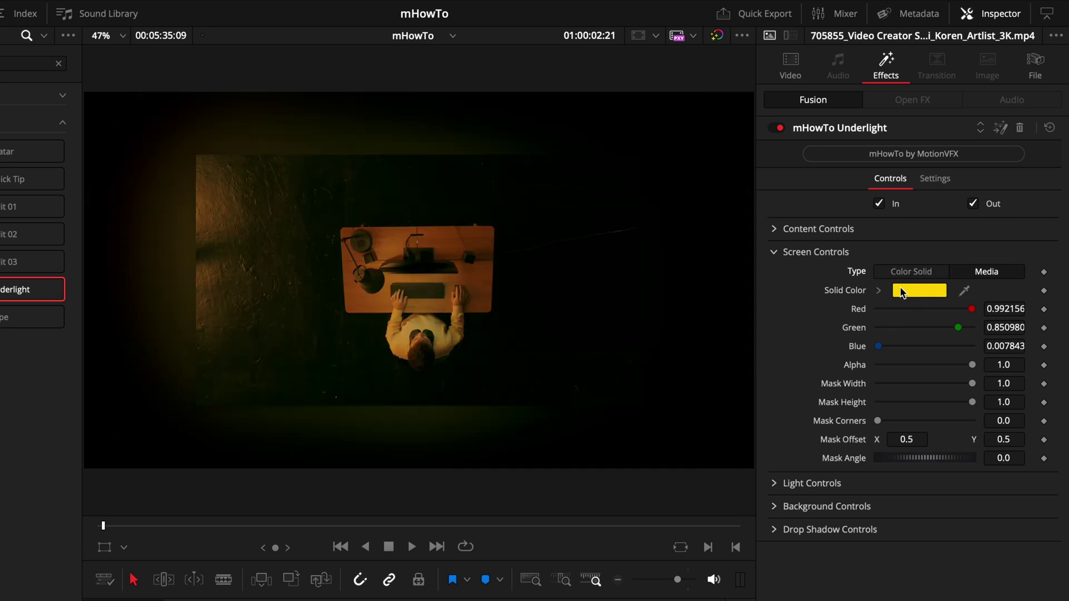
{"action": "left_click", "coordinate": [911, 271]}
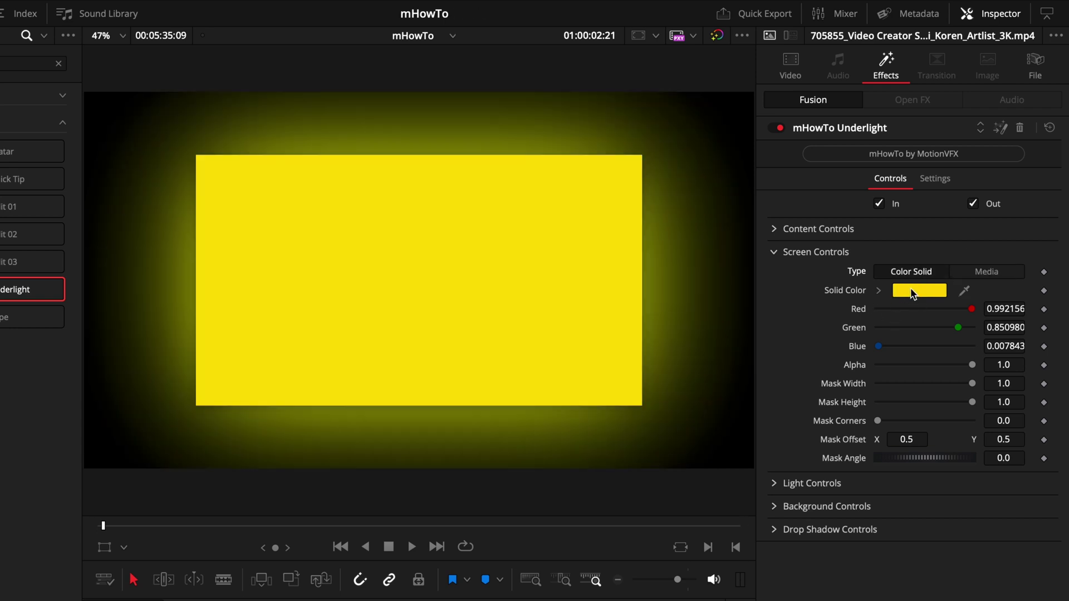
{"action": "left_click", "coordinate": [920, 291]}
{"action": "left_click", "coordinate": [674, 299]}
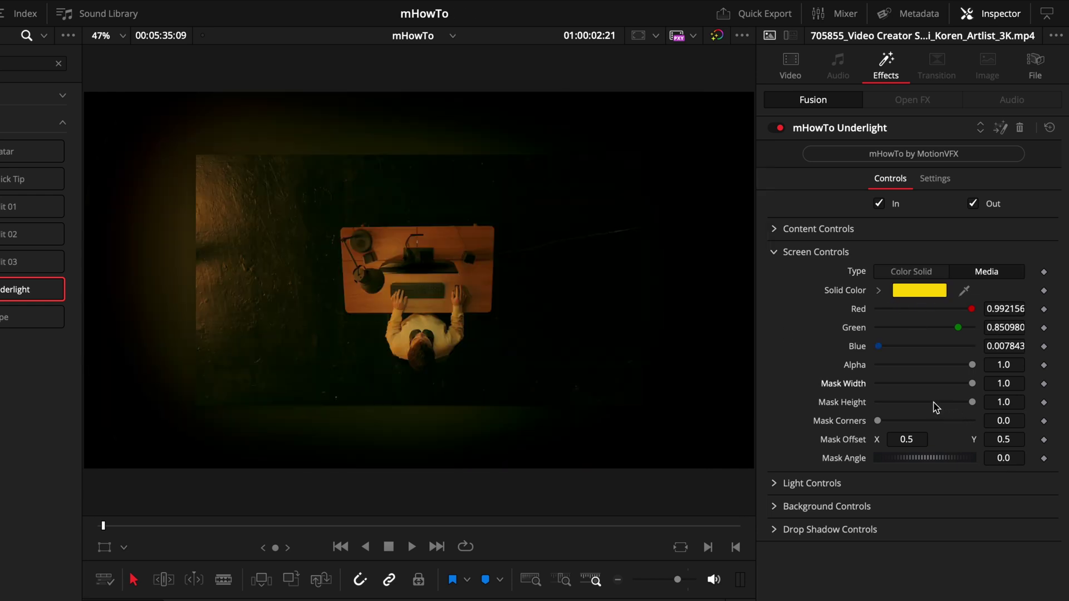
{"action": "mouse_move", "coordinate": [878, 420]}
{"action": "left_mouse_down"}
{"action": "mouse_move", "coordinate": [932, 419]}
{"action": "mouse_move", "coordinate": [908, 419]}
{"action": "mouse_move", "coordinate": [948, 404]}
{"action": "mouse_move", "coordinate": [885, 405]}
{"action": "left_mouse_up"}
Lower the Underlight Glow Blend to 0.772 and leave its Background checkbox off.
{"action": "left_click", "coordinate": [774, 252]}
{"action": "left_click", "coordinate": [776, 275]}
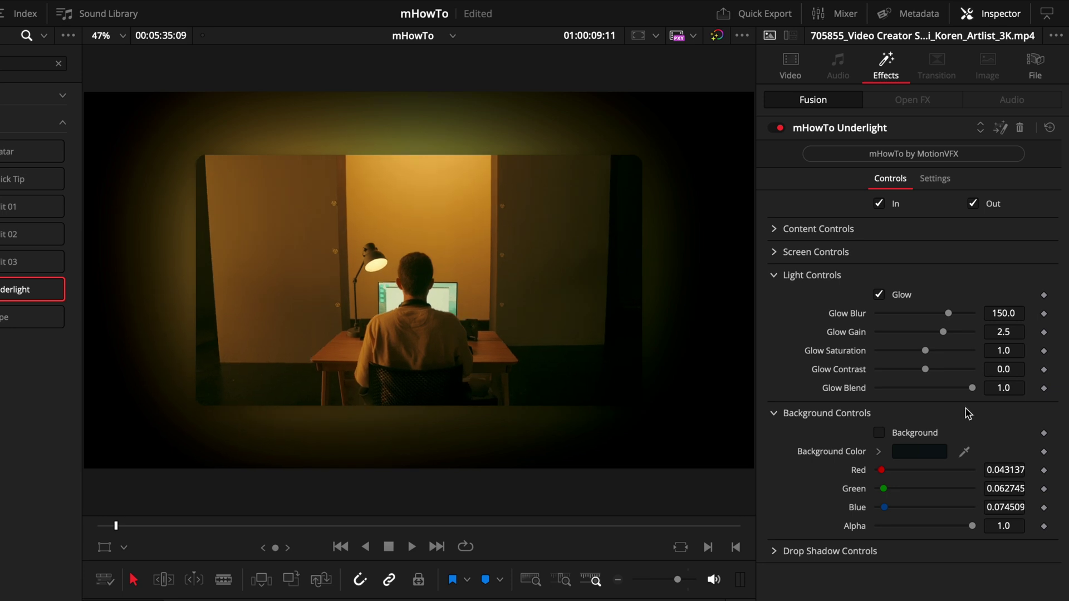
{"action": "left_click_drag", "start_coordinate": [972, 388], "coordinate": [954, 435]}
{"action": "left_click", "coordinate": [915, 433]}
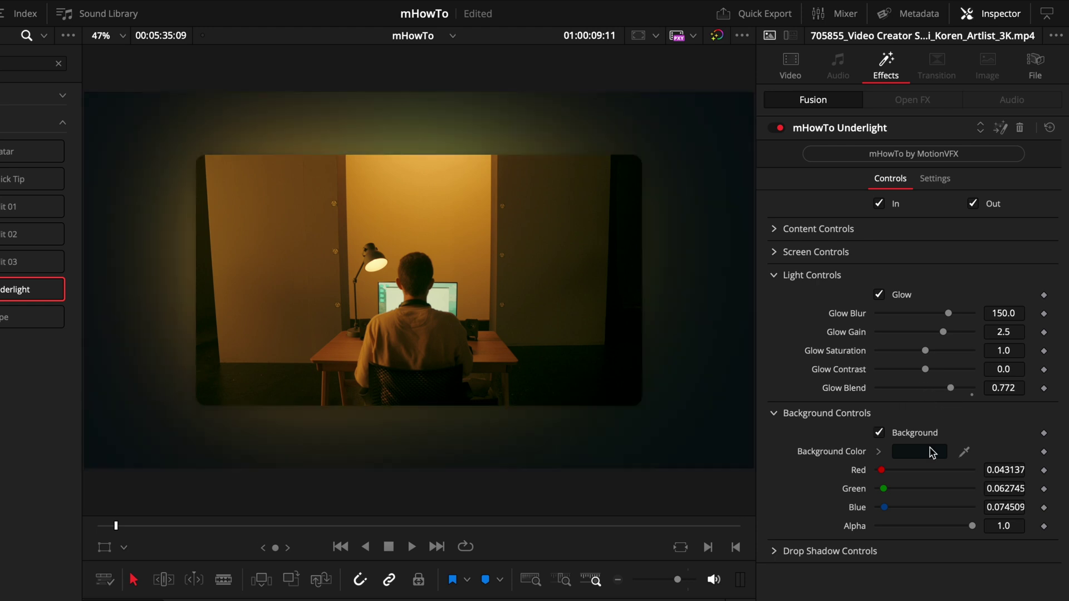
{"action": "left_click", "coordinate": [880, 433]}
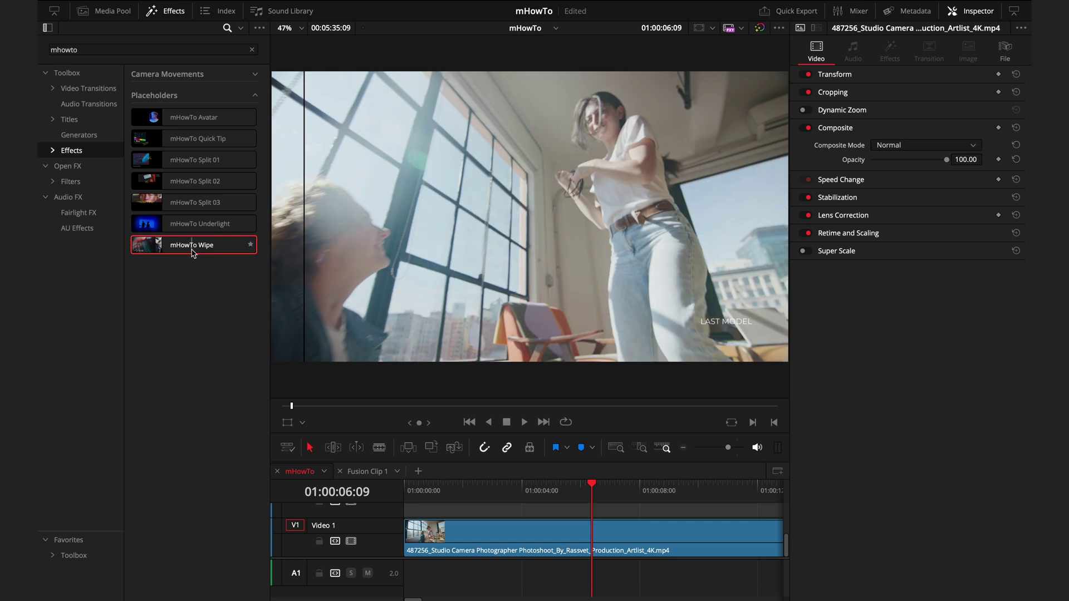
Try mHowTo Wipe on the photoshoot clip, then delete it with the Inspector's trash icon.
{"action": "left_click_drag", "start_coordinate": [202, 249], "coordinate": [490, 530]}
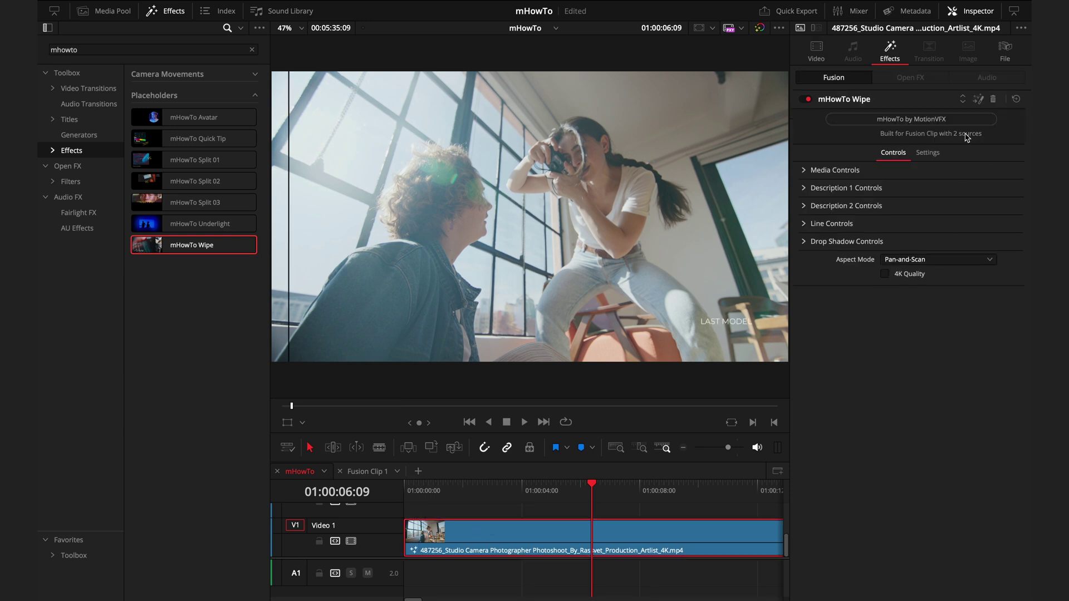
{"action": "left_click", "coordinate": [994, 100]}
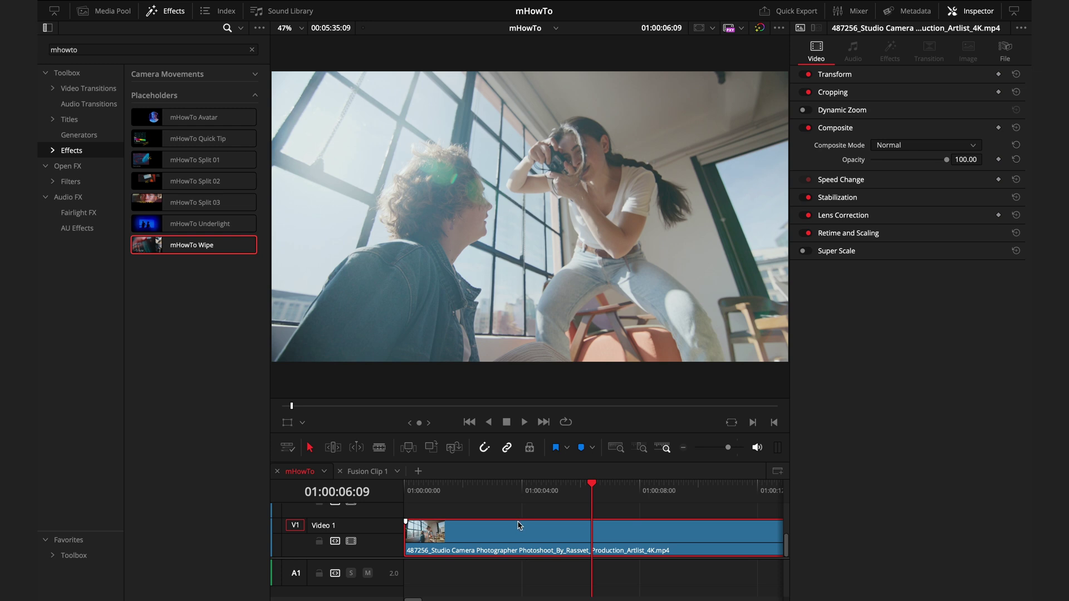
Make the photoshoot footage Fusion Clip 2, apply mHowTo Wipe, and set Description 1 to 'Ungraded'.
{"action": "right_click", "coordinate": [556, 530]}
{"action": "left_click", "coordinate": [635, 144]}
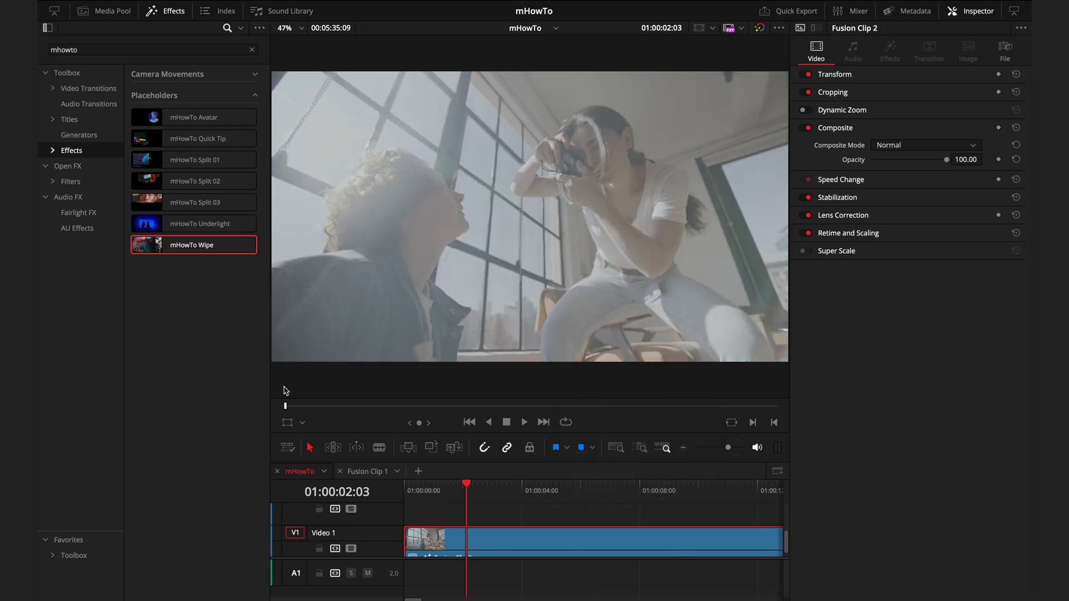
{"action": "left_click_drag", "start_coordinate": [175, 245], "coordinate": [496, 536]}
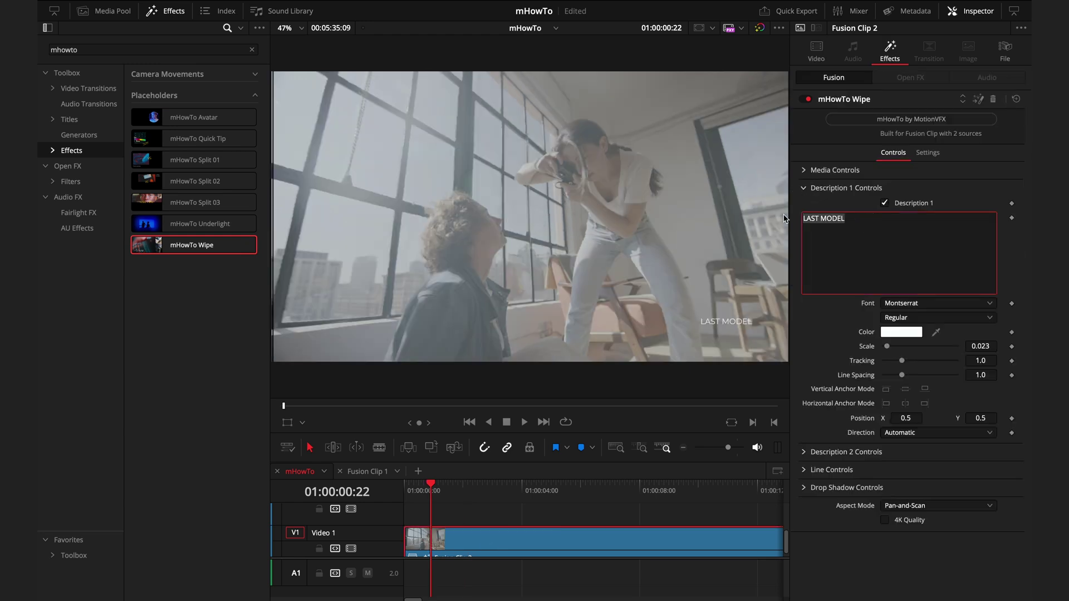
{"action": "type", "text": "Ungraded"}
Label the second description 'Graded' and set the wipe to Vertical, Left/Top, then preview it.
{"action": "left_click", "coordinate": [805, 190]}
{"action": "left_click", "coordinate": [803, 206]}
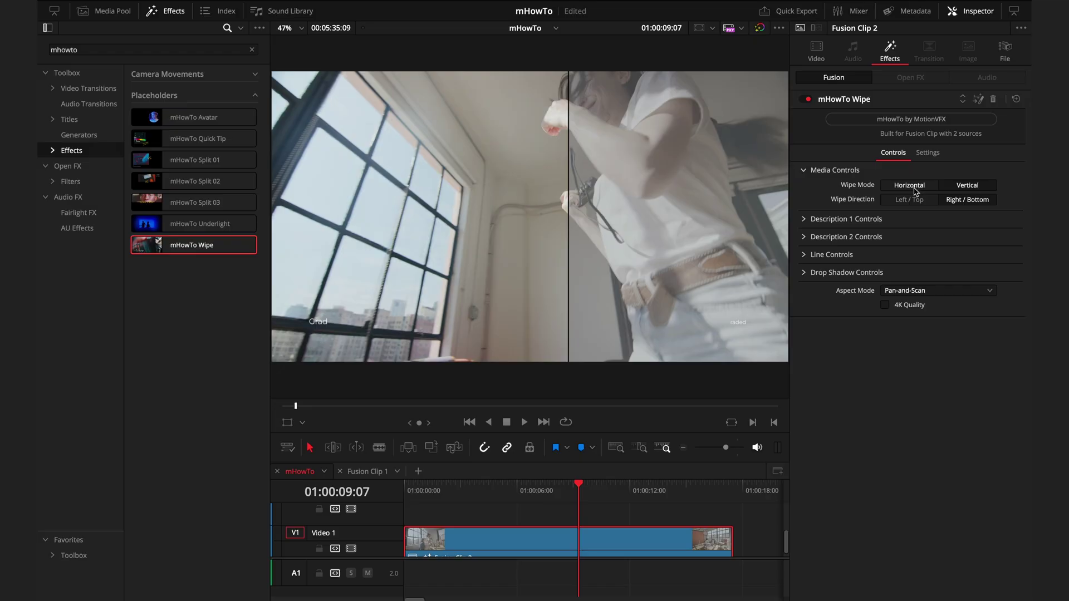
{"action": "left_click", "coordinate": [914, 189]}
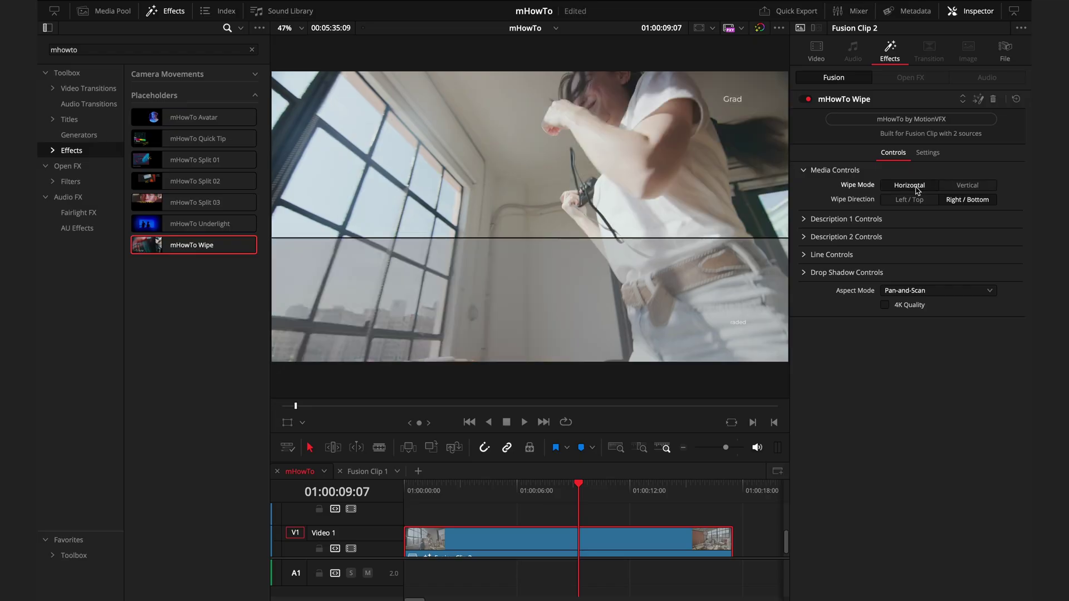
{"action": "left_click", "coordinate": [943, 188]}
{"action": "left_click", "coordinate": [918, 200]}
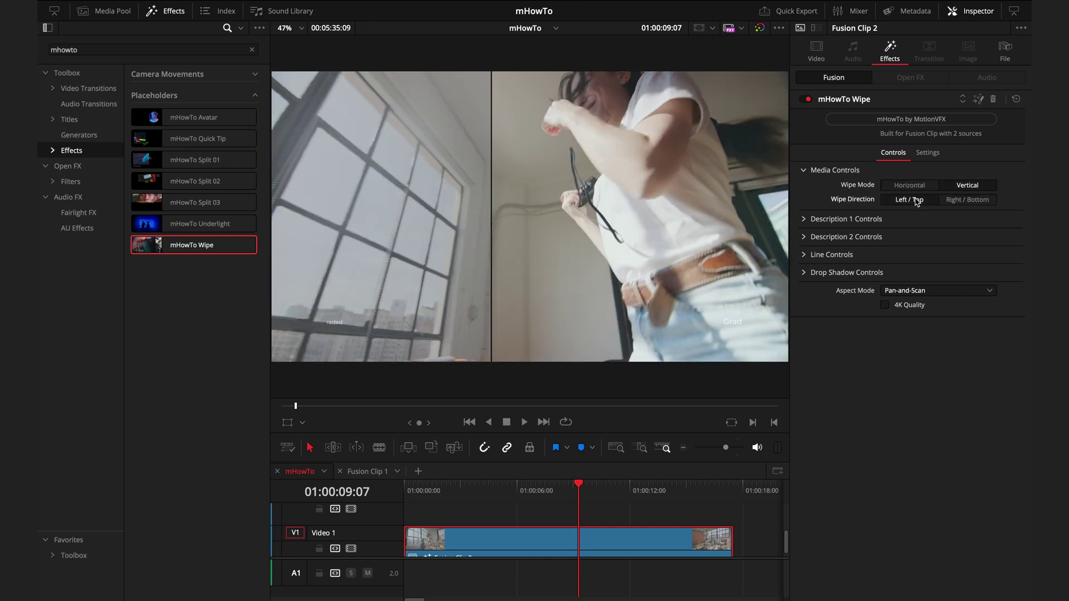
{"action": "left_click_drag", "start_coordinate": [462, 515], "coordinate": [529, 513]}
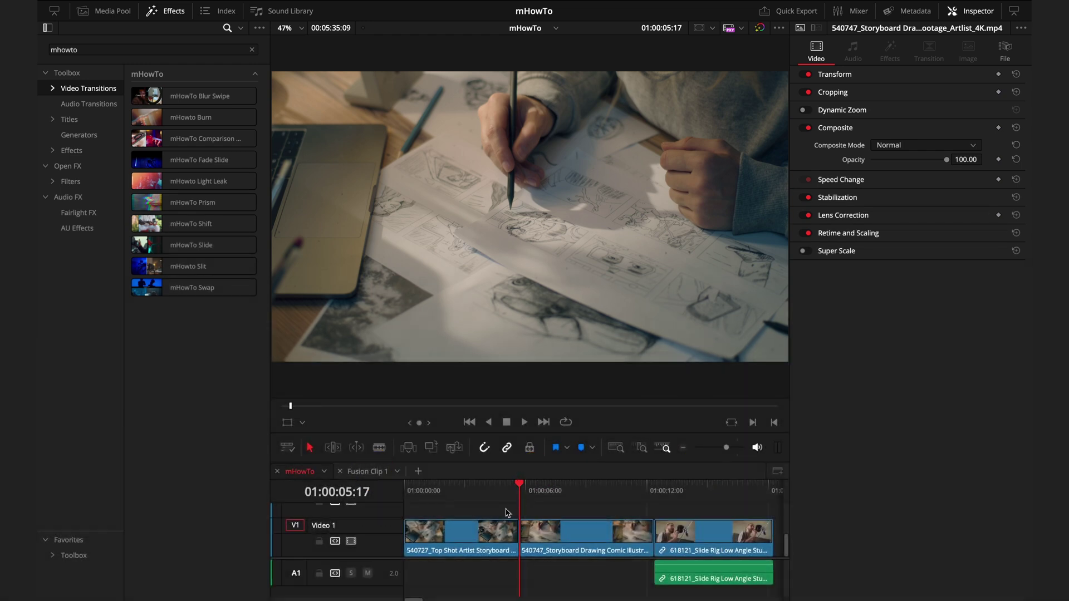
Drop mHowTo Blur Swipe on the first storyboard edit point and color its Coming Up! title orange.
{"action": "left_click_drag", "start_coordinate": [201, 96], "coordinate": [500, 527]}
{"action": "left_click", "coordinate": [806, 219]}
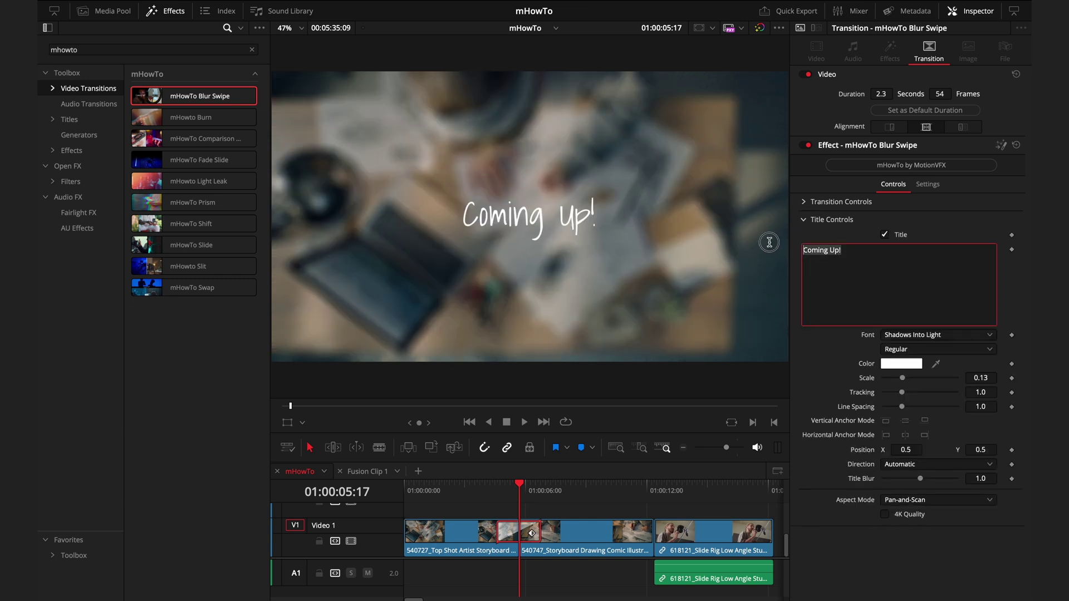
{"action": "left_click", "coordinate": [902, 364]}
{"action": "left_click_drag", "start_coordinate": [746, 211], "coordinate": [771, 177]}
{"action": "left_click", "coordinate": [769, 308]}
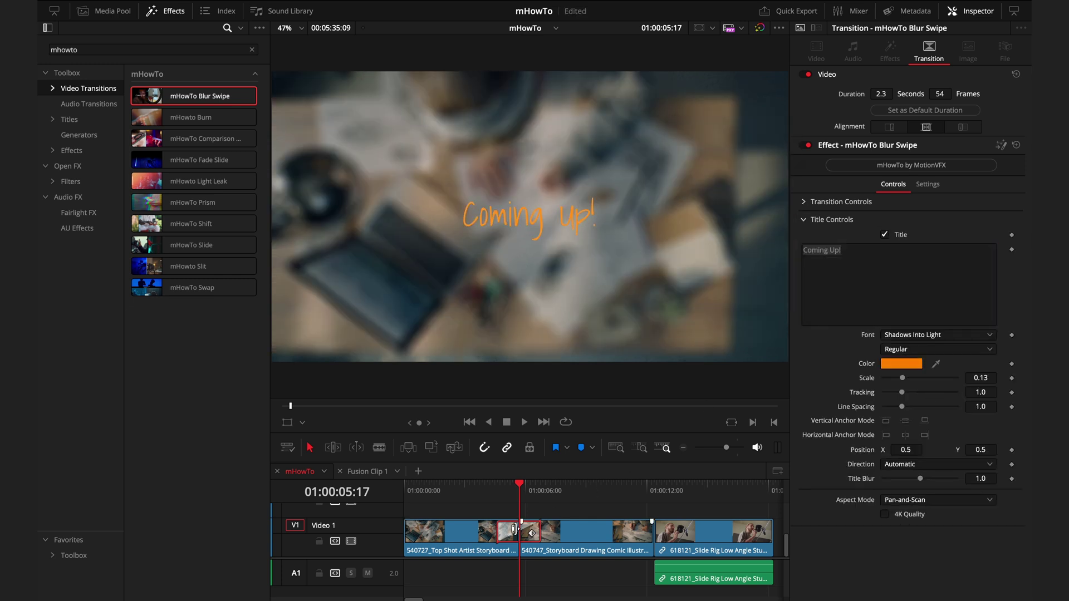